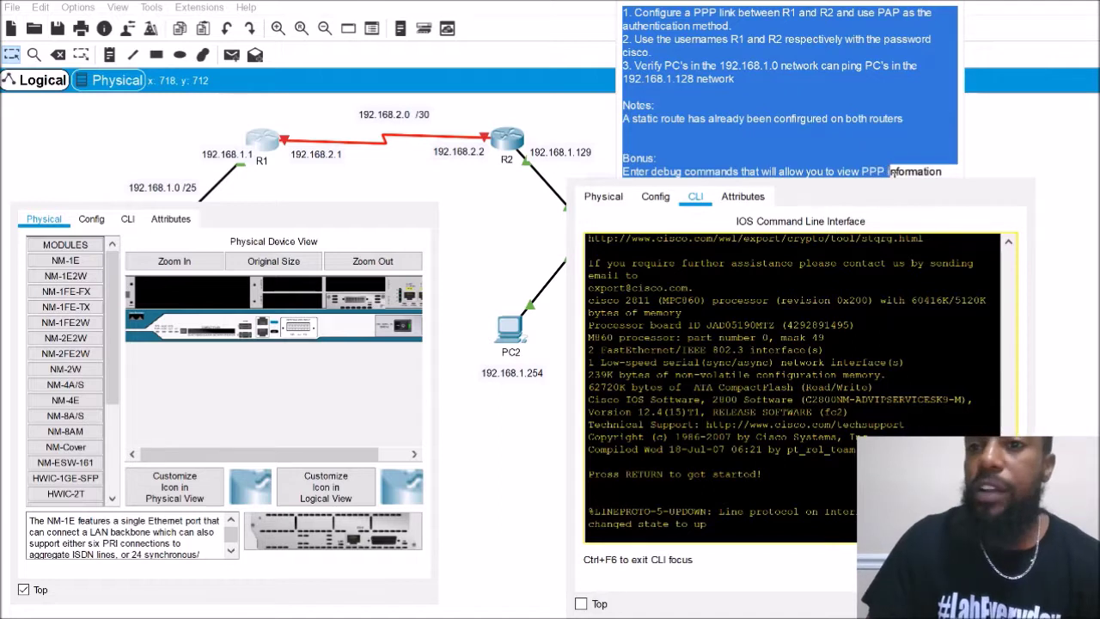
{"action": "left_click", "coordinate": [715, 65]}
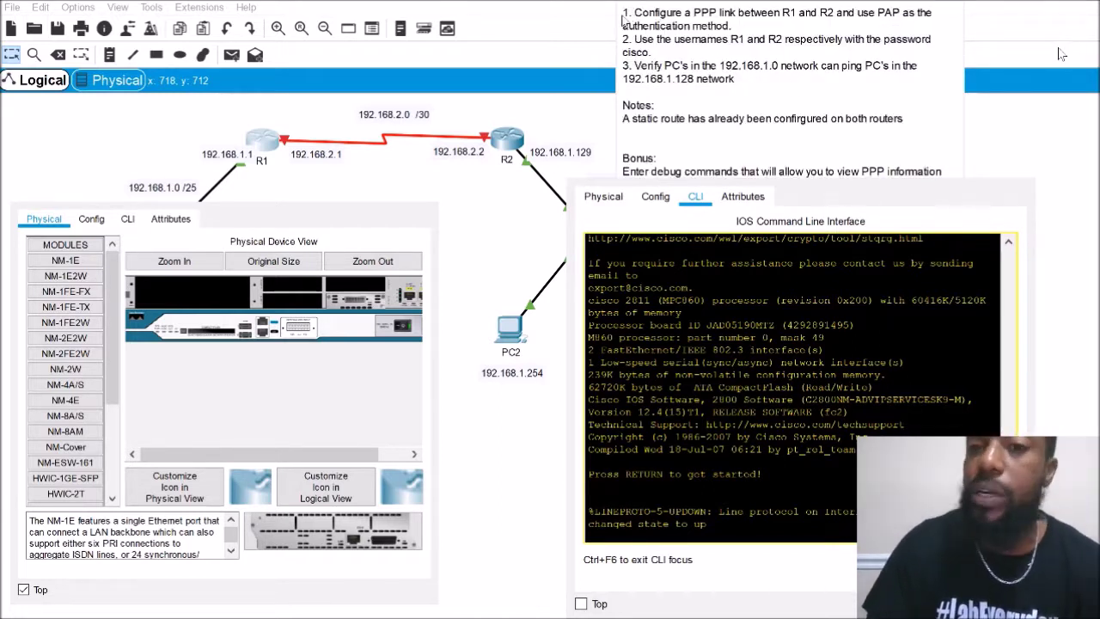
{"action": "left_click_drag", "start_coordinate": [633, 13], "coordinate": [835, 15]}
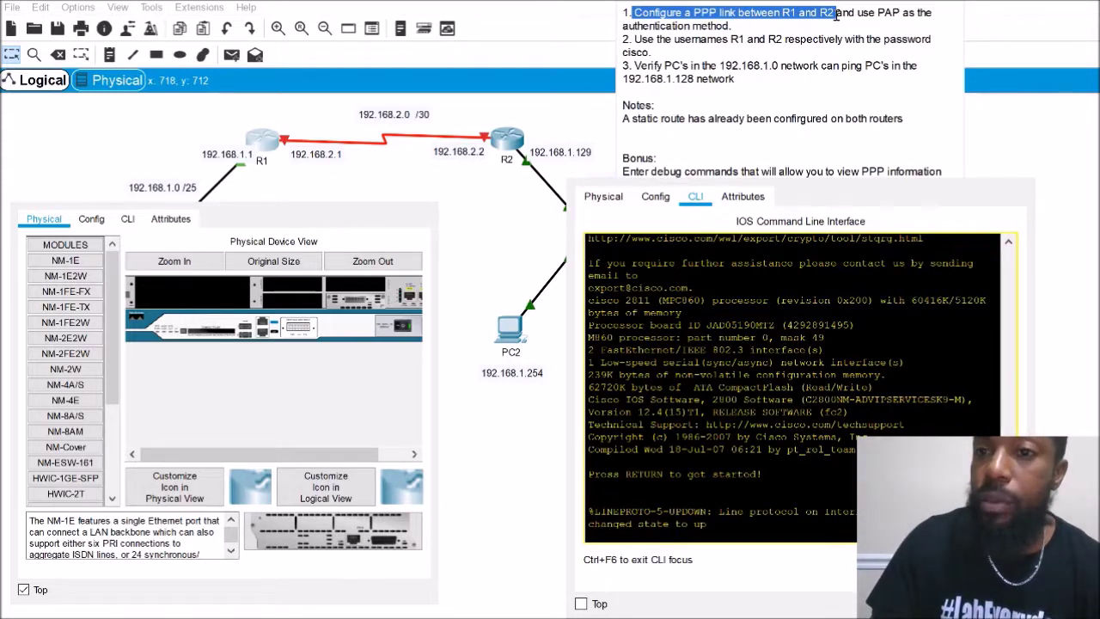
{"action": "left_click_drag", "start_coordinate": [835, 14], "coordinate": [923, 23]}
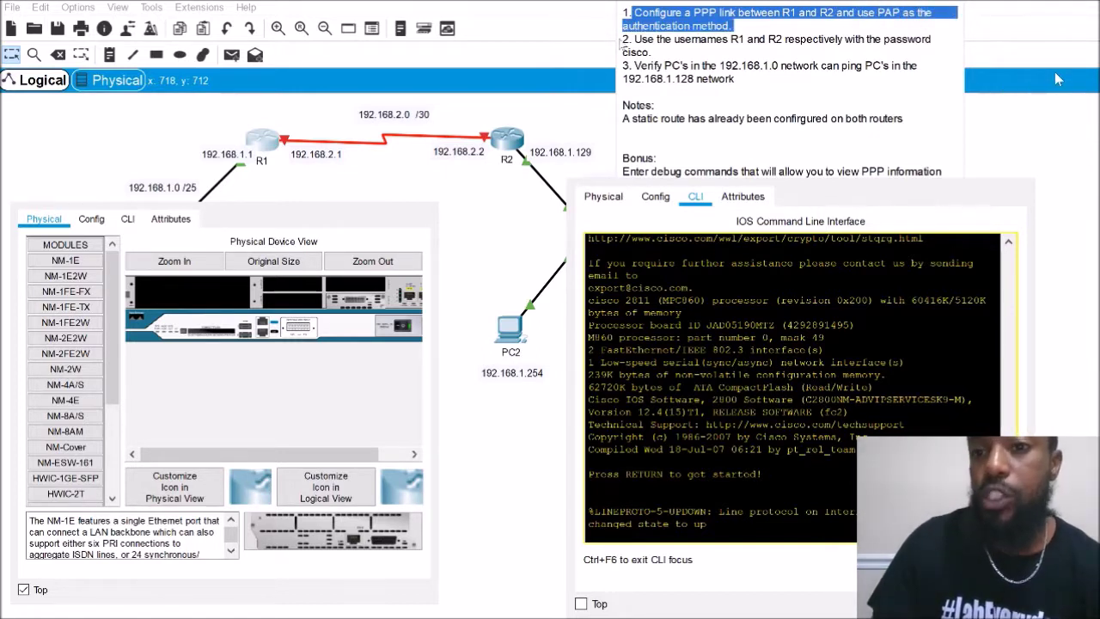
{"action": "left_click_drag", "start_coordinate": [634, 40], "coordinate": [780, 68]}
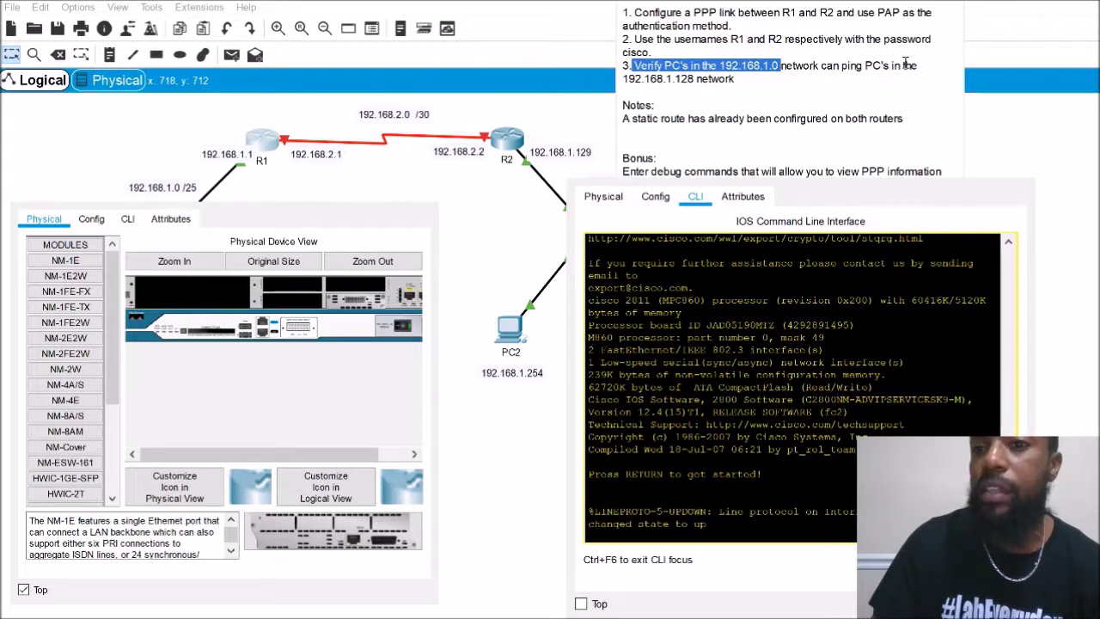
{"action": "left_click", "coordinate": [262, 139]}
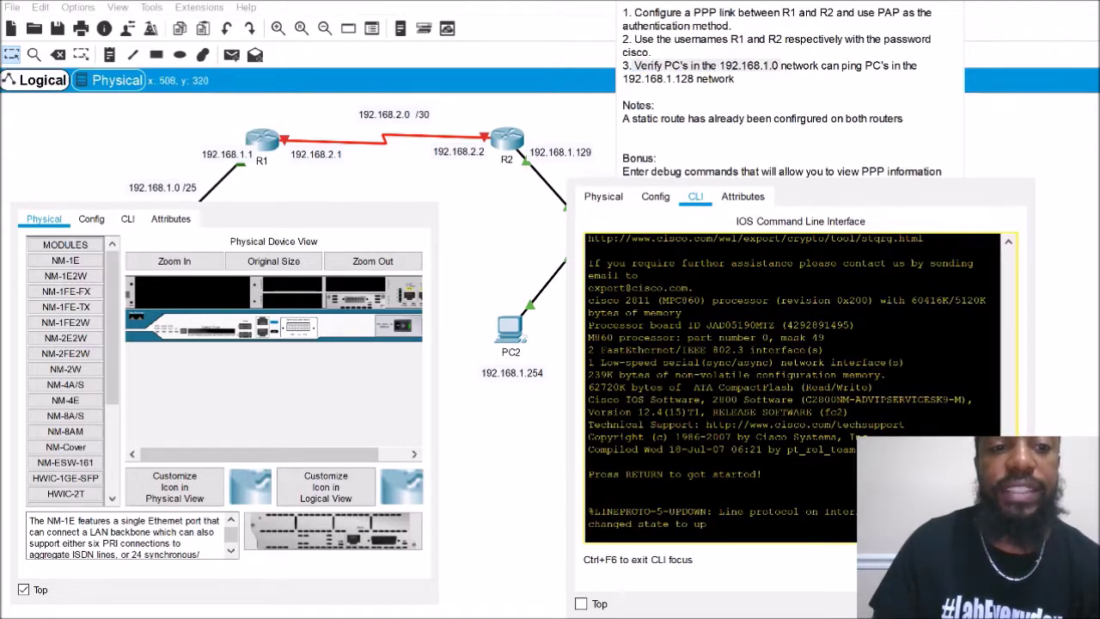
{"action": "left_click_drag", "start_coordinate": [457, 280], "coordinate": [543, 378]}
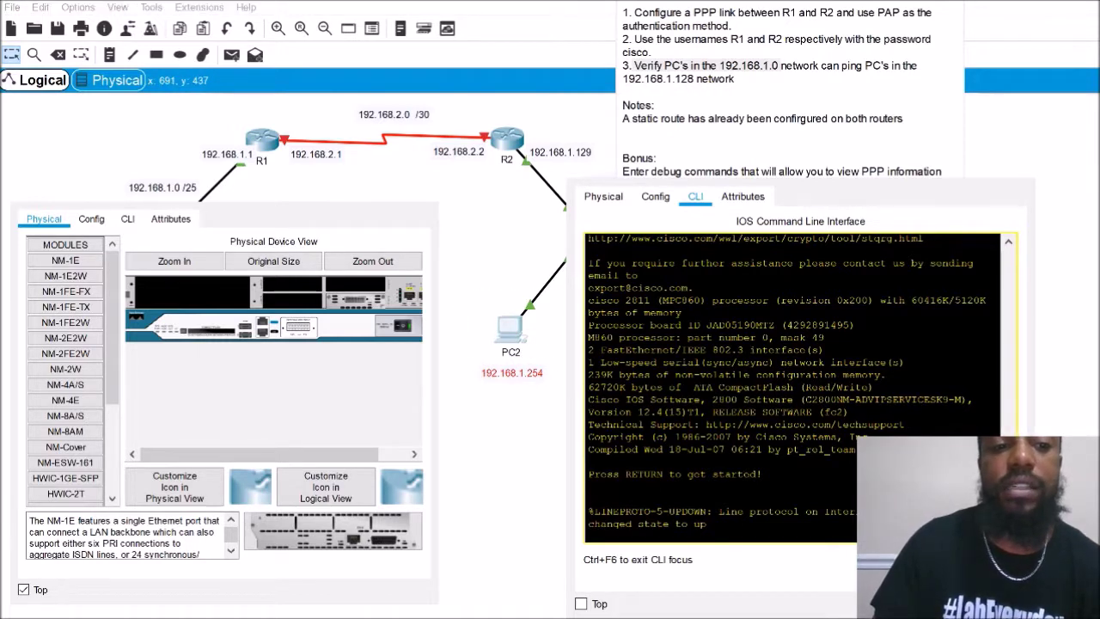
{"action": "left_click", "coordinate": [268, 149]}
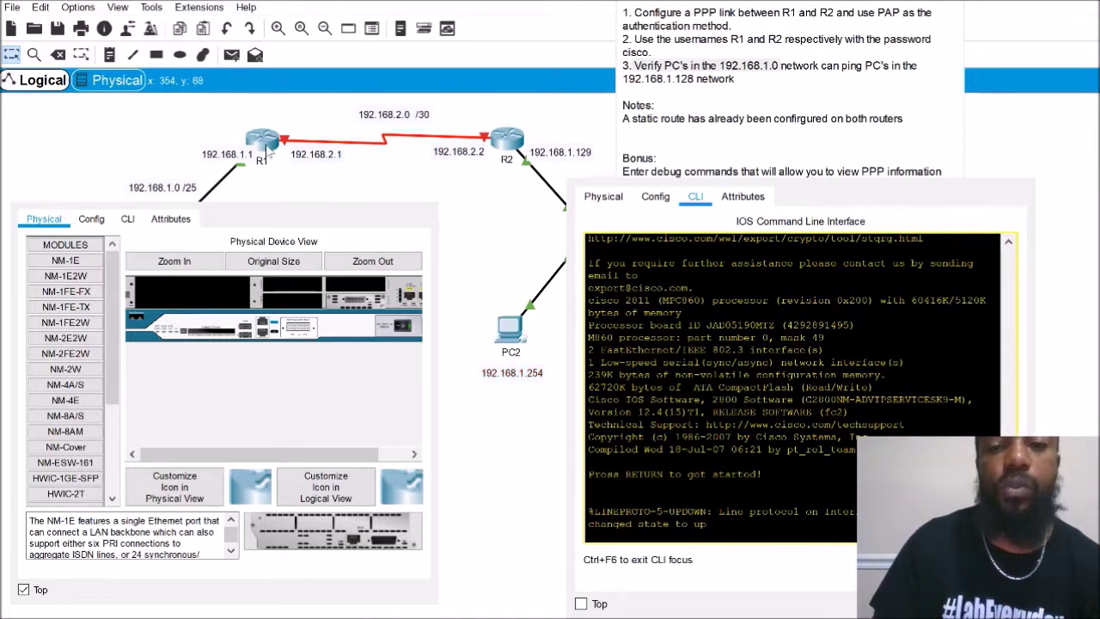
Run show ip interface brief in R1's privileged mode and highlight Serial0/0/0's 192.168.2.1 address
{"action": "left_click", "coordinate": [127, 218]}
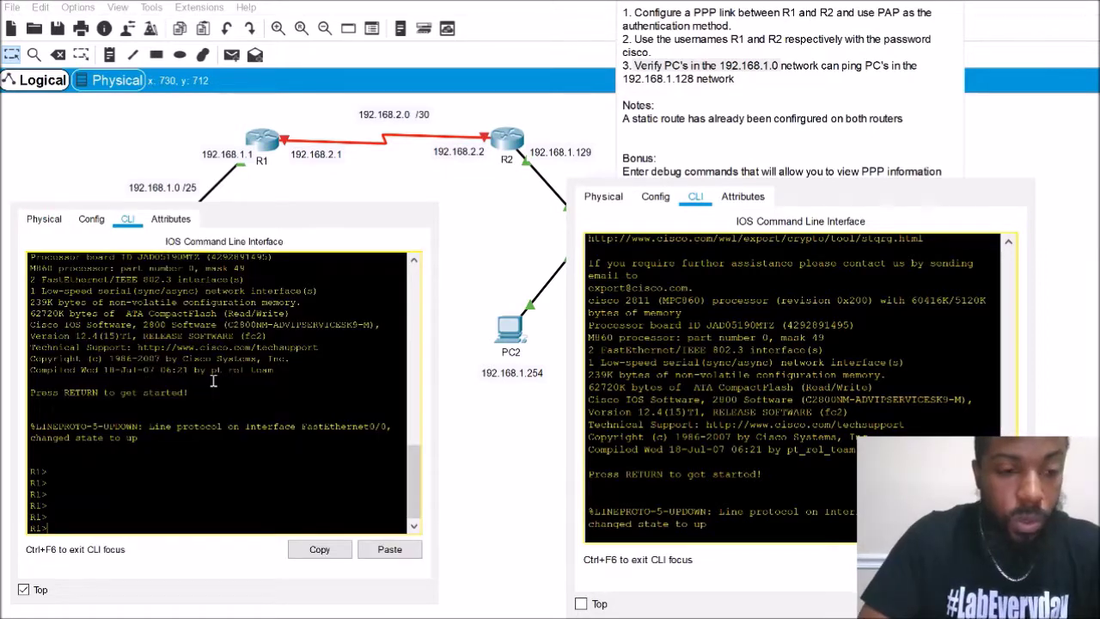
{"action": "type", "text": "ena"}
{"action": "key", "text": "Return"}
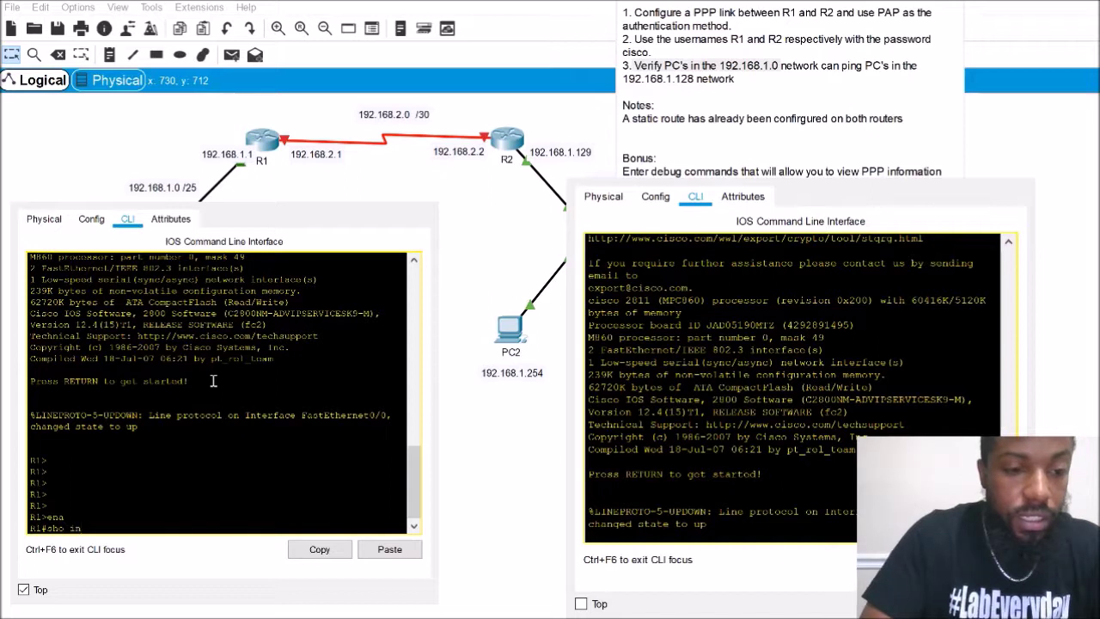
{"action": "type", "text": "sho inter"}
{"action": "key", "text": "BackSpace"}
{"action": "key", "text": "BackSpace"}
{"action": "key", "text": "BackSpace"}
{"action": "key", "text": "BackSpace"}
{"action": "key", "text": "BackSpace"}
{"action": "type", "text": "ip inter brief"}
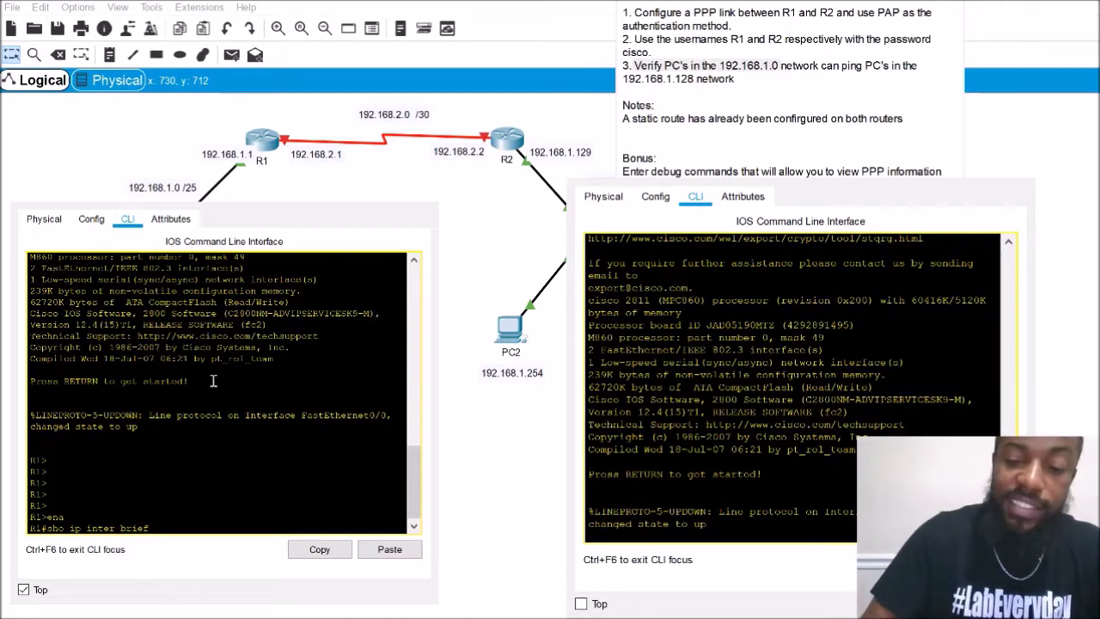
{"action": "key", "text": "Return"}
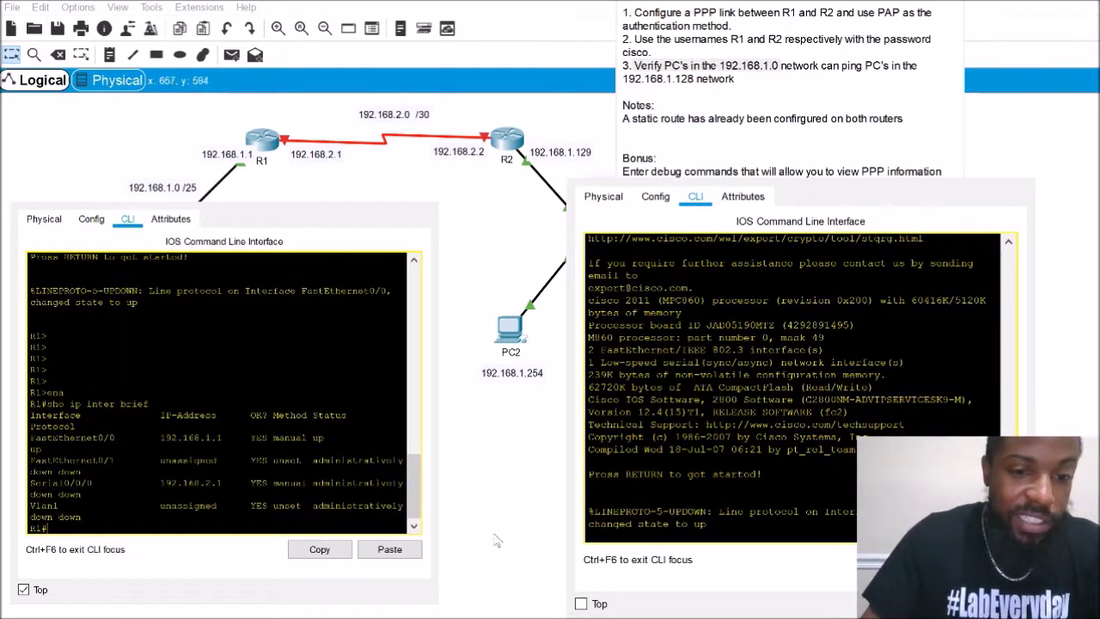
{"action": "left_click_drag", "start_coordinate": [438, 537], "coordinate": [526, 537]}
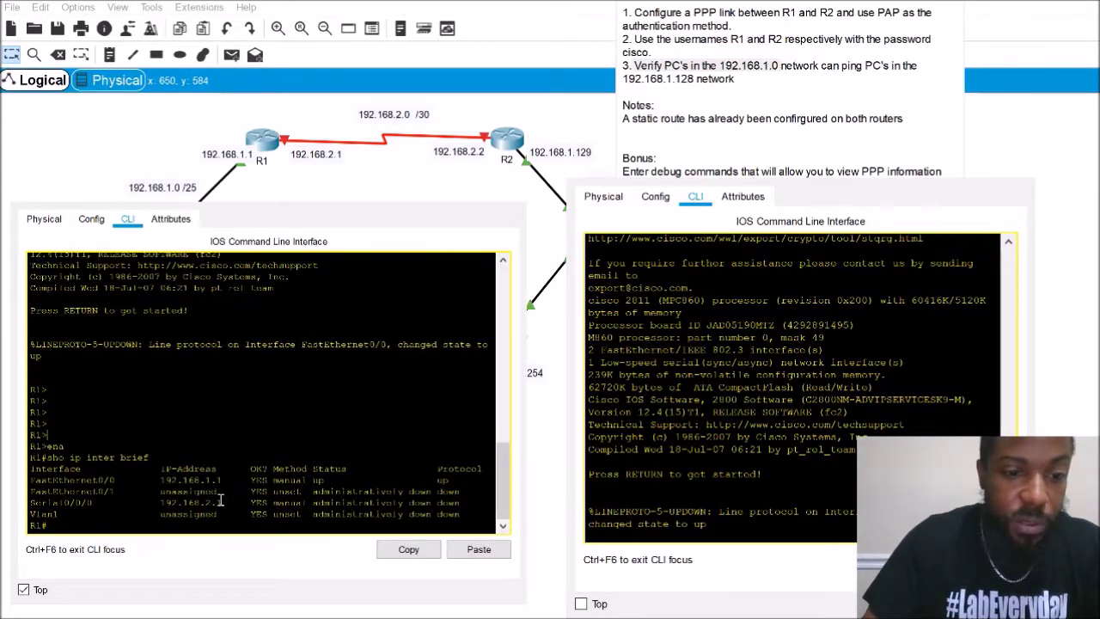
{"action": "left_click_drag", "start_coordinate": [221, 502], "coordinate": [160, 502]}
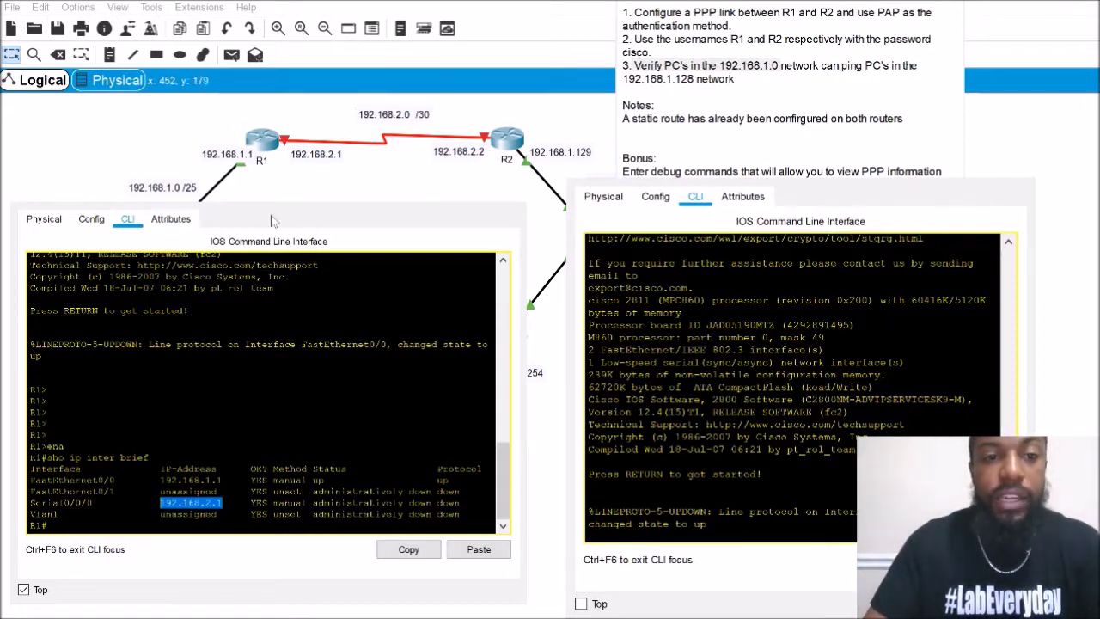
Enter global configuration mode on R1 with configure terminal
{"action": "left_click", "coordinate": [270, 435]}
{"action": "key", "text": "Return"}
{"action": "key", "text": "Return"}
{"action": "type", "text": "conf"}
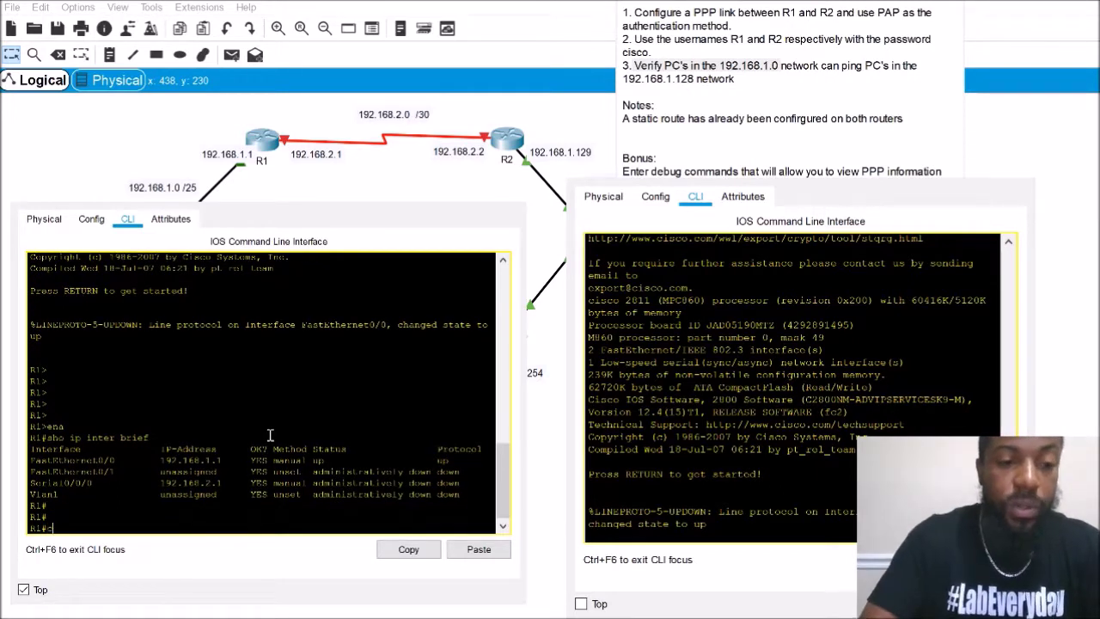
{"action": "key", "text": "Tab"}
{"action": "type", "text": "t"}
{"action": "key", "text": "Tab"}
{"action": "key", "text": "Return"}
Apply PPP encapsulation to R1's interface Serial0/0/0
{"action": "type", "text": "ig)#i"}
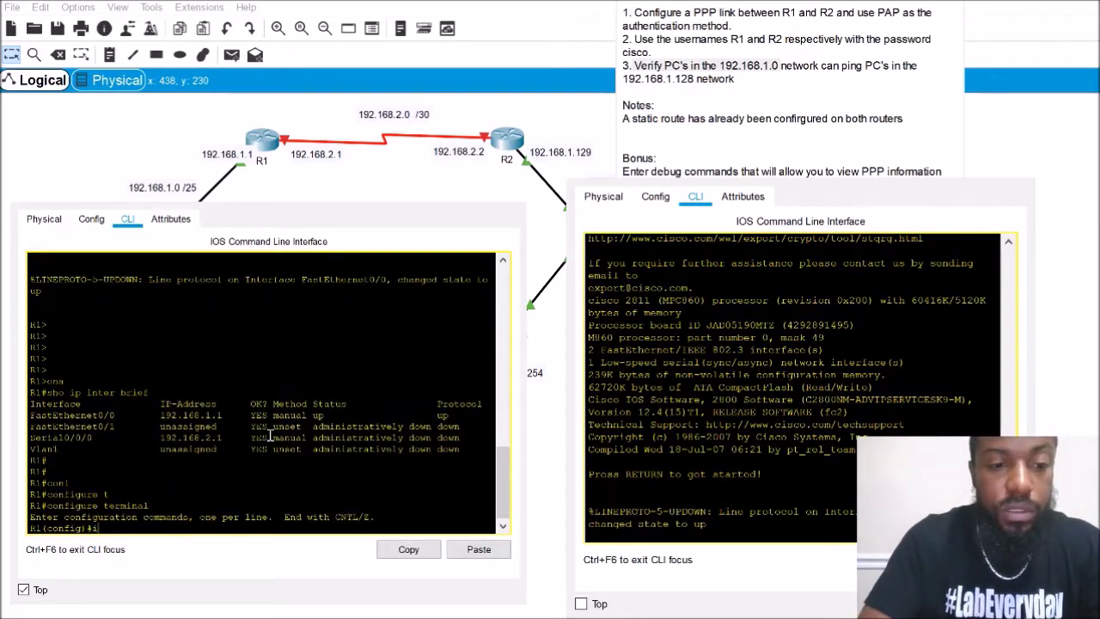
{"action": "type", "text": "nt"}
{"action": "key", "text": "Tab"}
{"action": "type", "text": "se"}
{"action": "key", "text": "Tab"}
{"action": "type", "text": "0/0/0"}
{"action": "key", "text": "Return"}
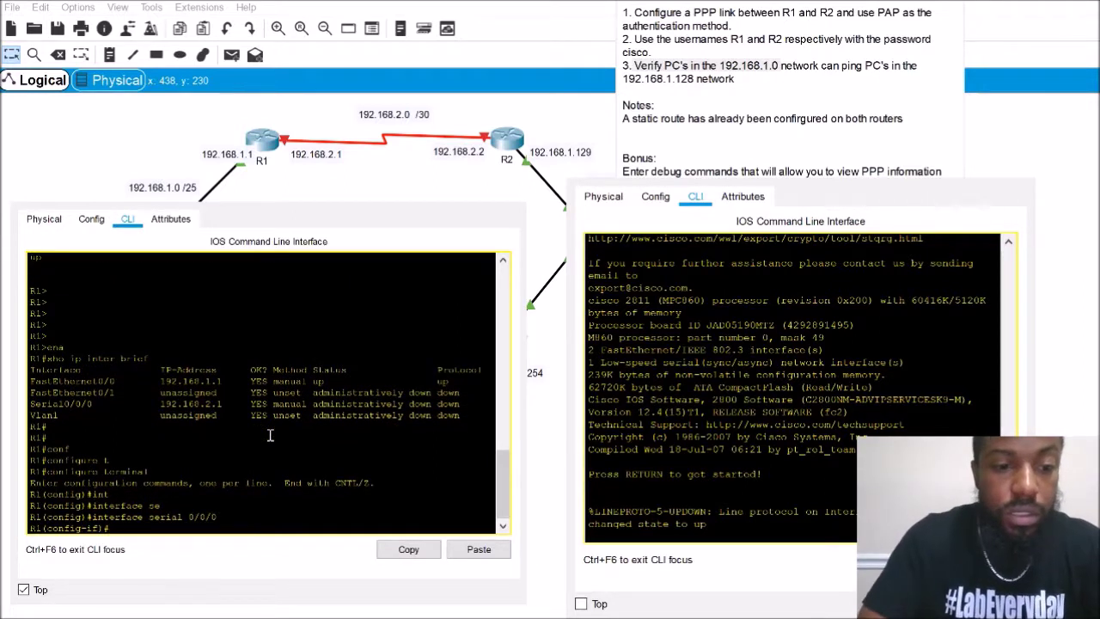
{"action": "type", "text": "en"}
{"action": "key", "text": "Tab"}
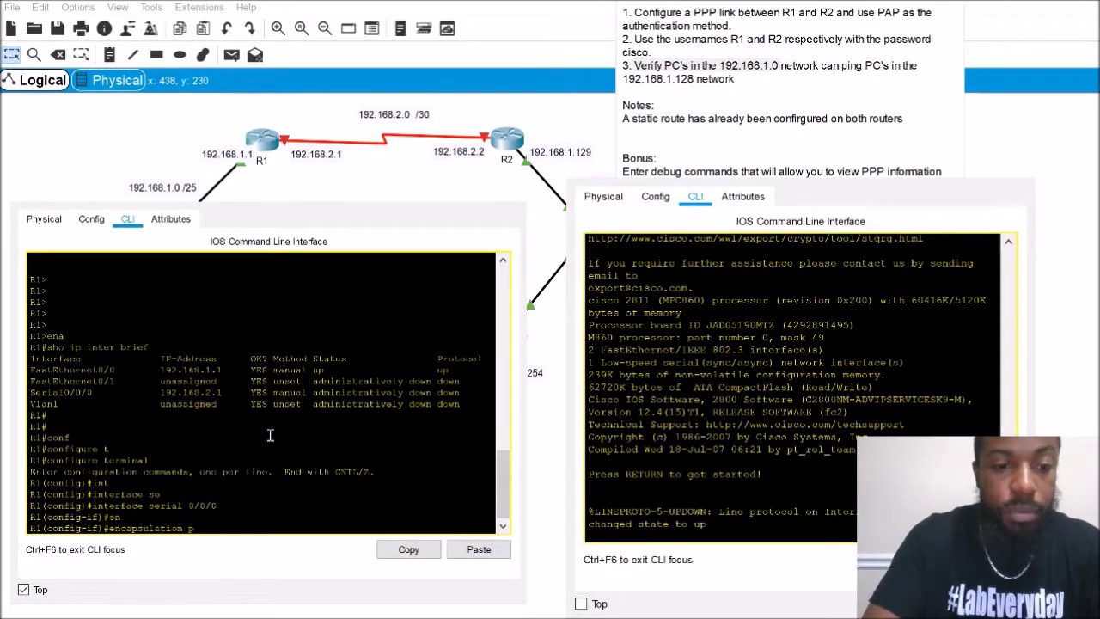
{"action": "key", "text": "Return"}
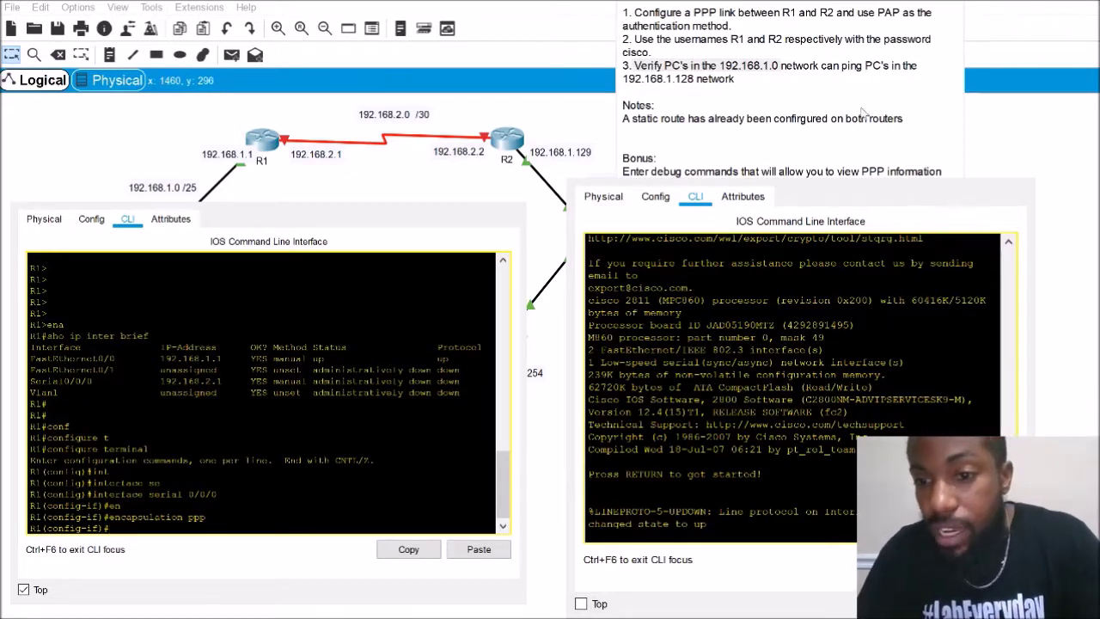
{"action": "scroll", "coordinate": [848, 82], "scroll_direction": "down", "scroll_amount": 1}
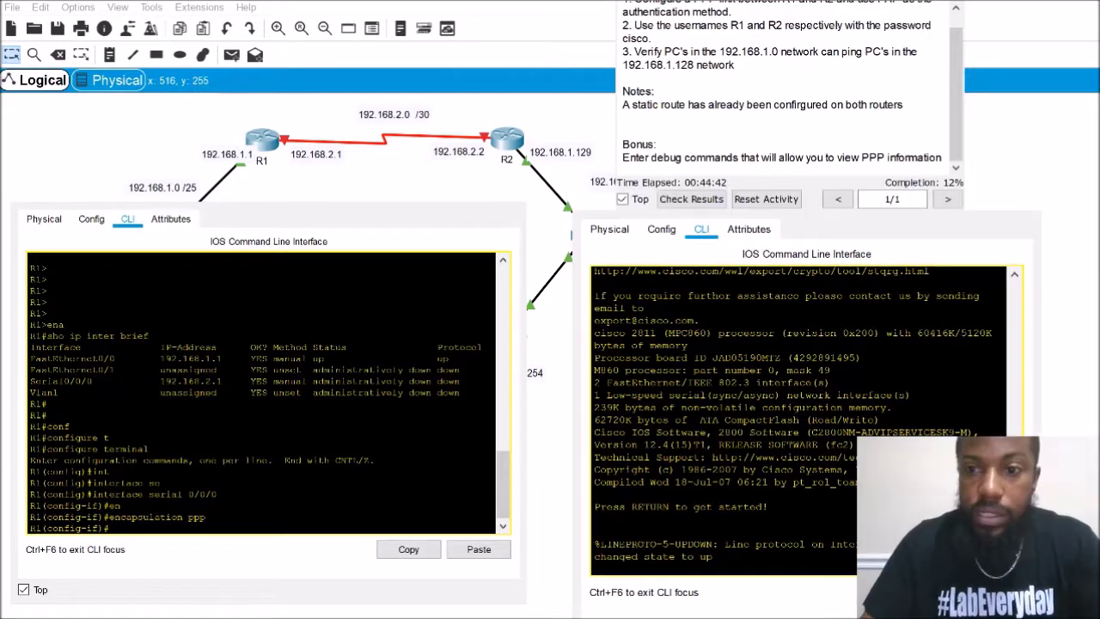
{"action": "left_click", "coordinate": [1009, 184]}
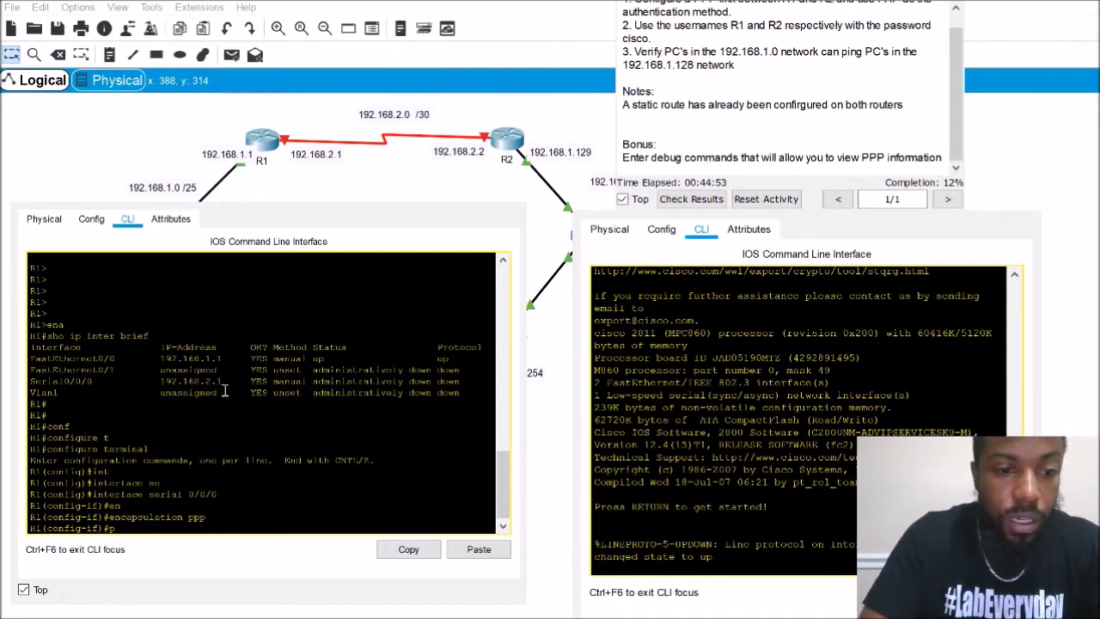
Set PAP as the PPP authentication method on R1's Serial0/0/0
{"action": "type", "text": "pp"}
{"action": "type", "text": " au"}
{"action": "key", "text": "Tab"}
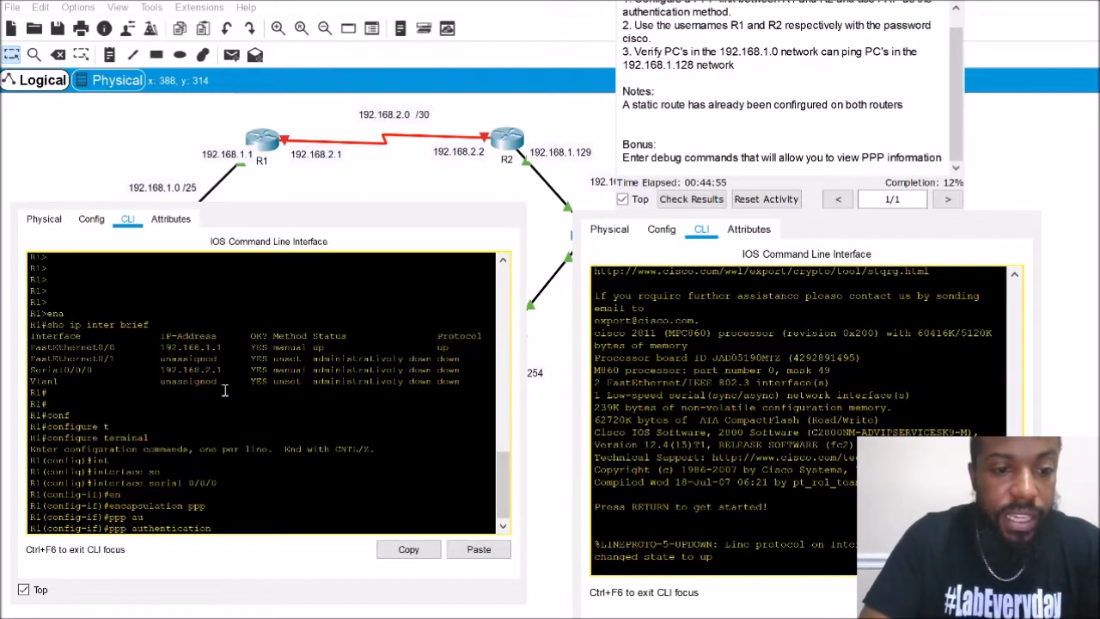
{"action": "type", "text": "pap"}
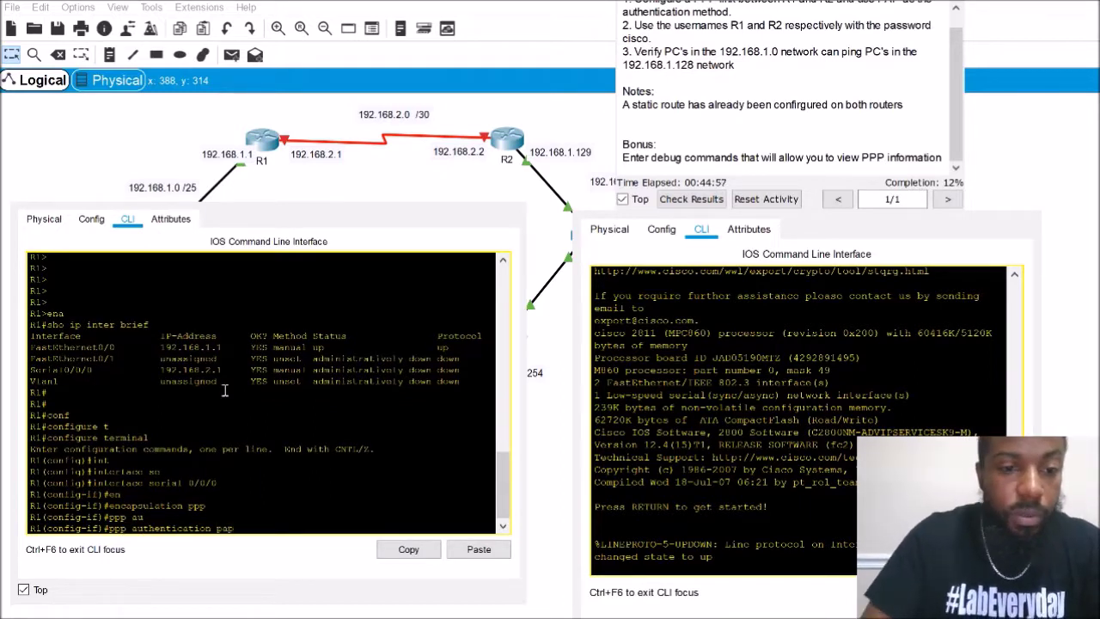
{"action": "key", "text": "Return"}
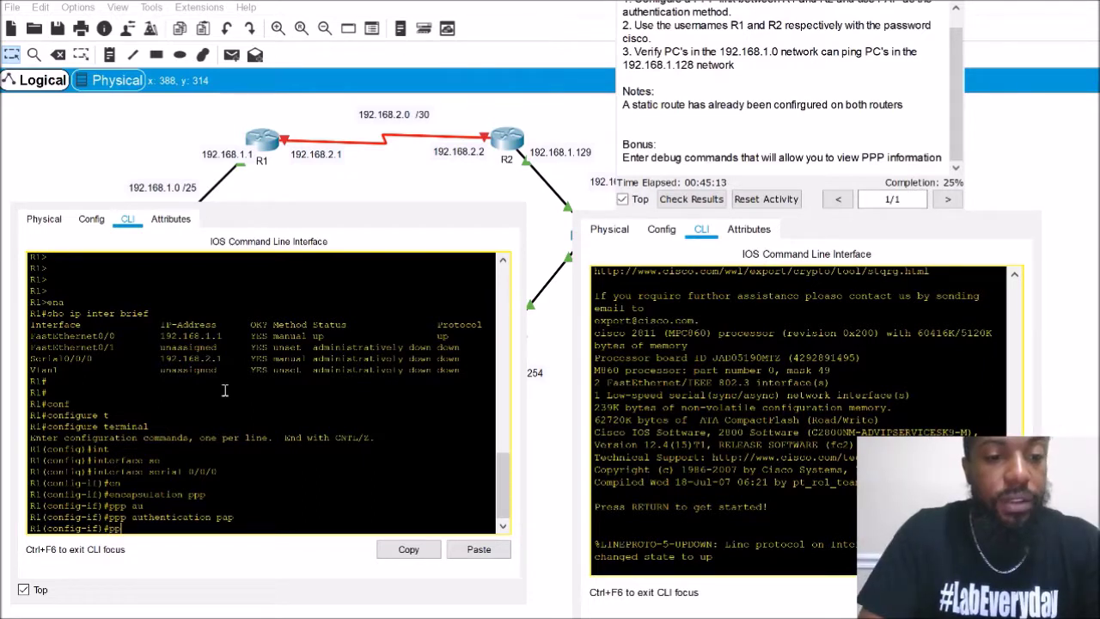
Have R1 send PAP username R1 with the lab password, then leave interface configuration
{"action": "type", "text": "ap au"}
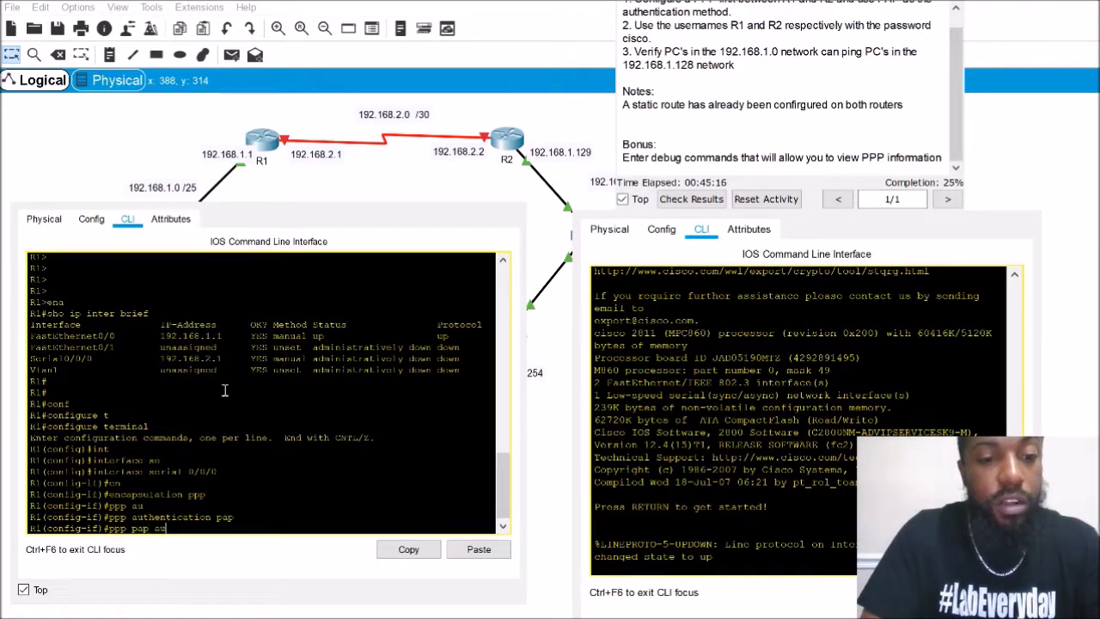
{"action": "key", "text": "Tab"}
{"action": "key", "text": "BackSpace"}
{"action": "key", "text": "BackSpace"}
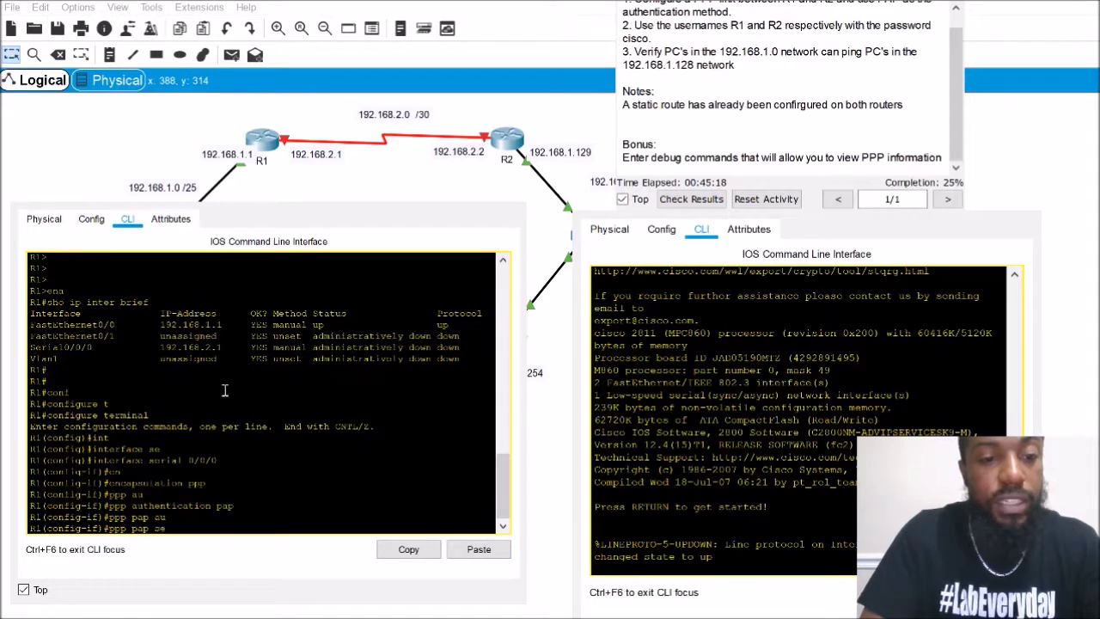
{"action": "type", "text": "se"}
{"action": "key", "text": "Tab"}
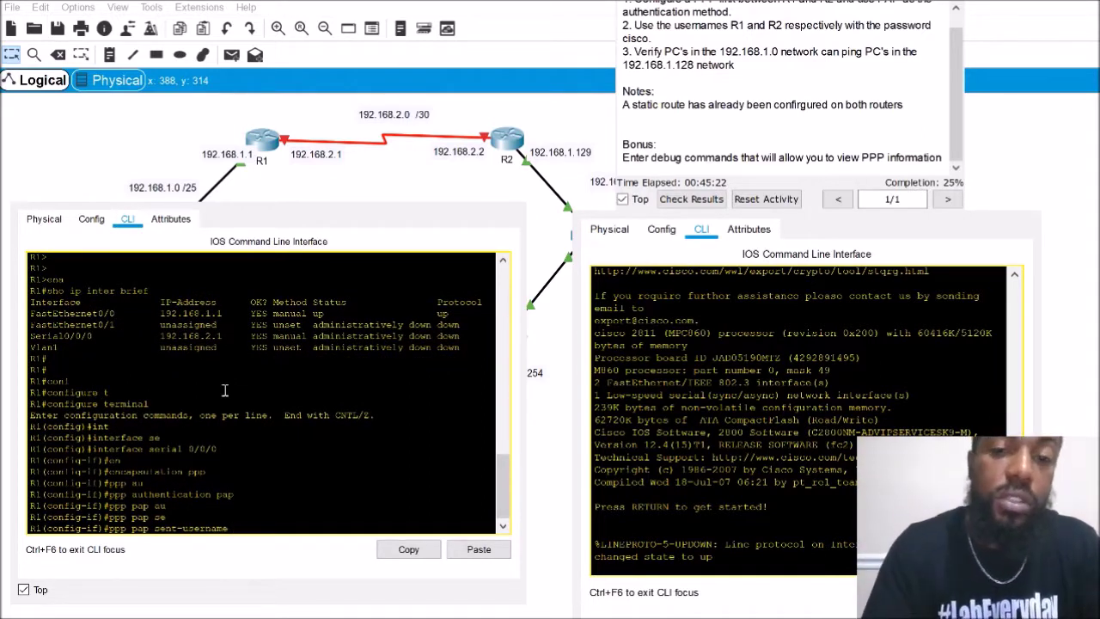
{"action": "type", "text": "R1"}
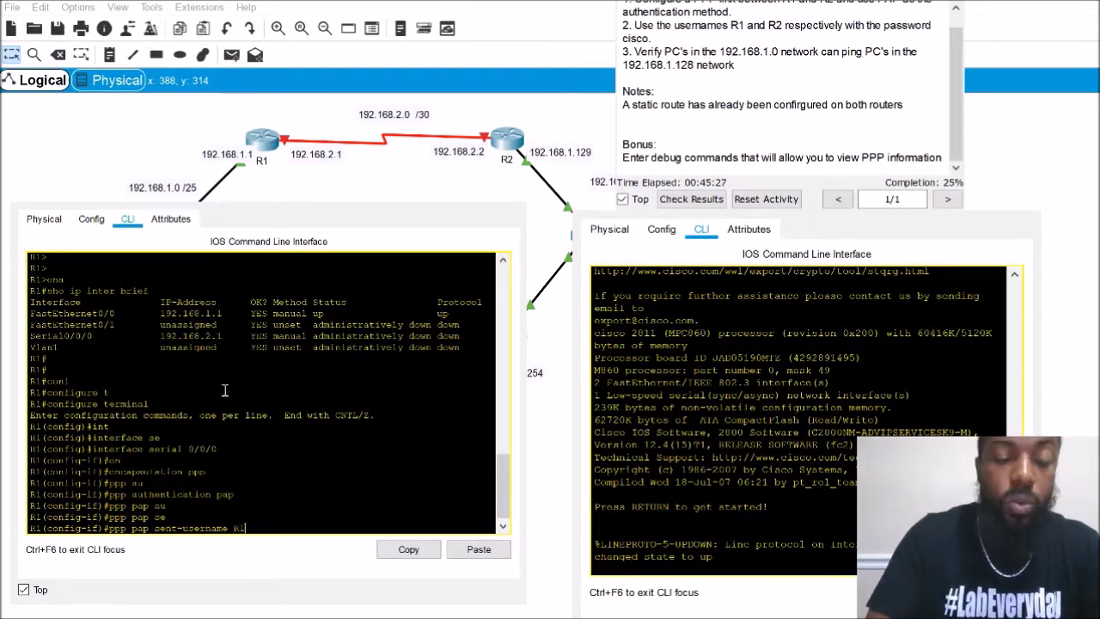
{"action": "type", "text": " pas"}
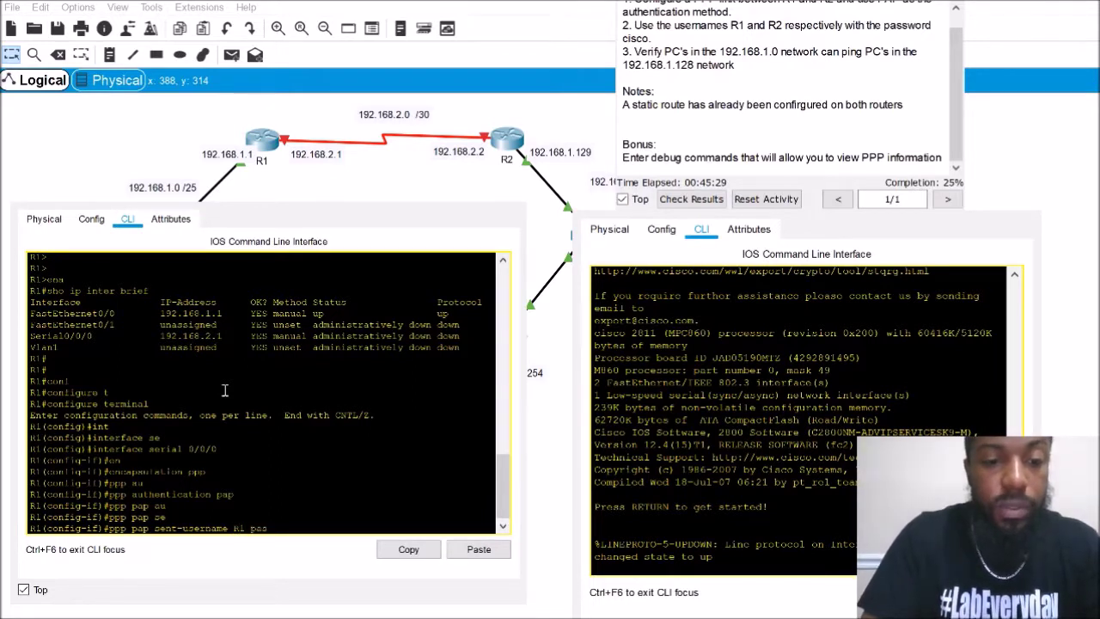
{"action": "key", "text": "Tab"}
{"action": "type", "text": "cis"}
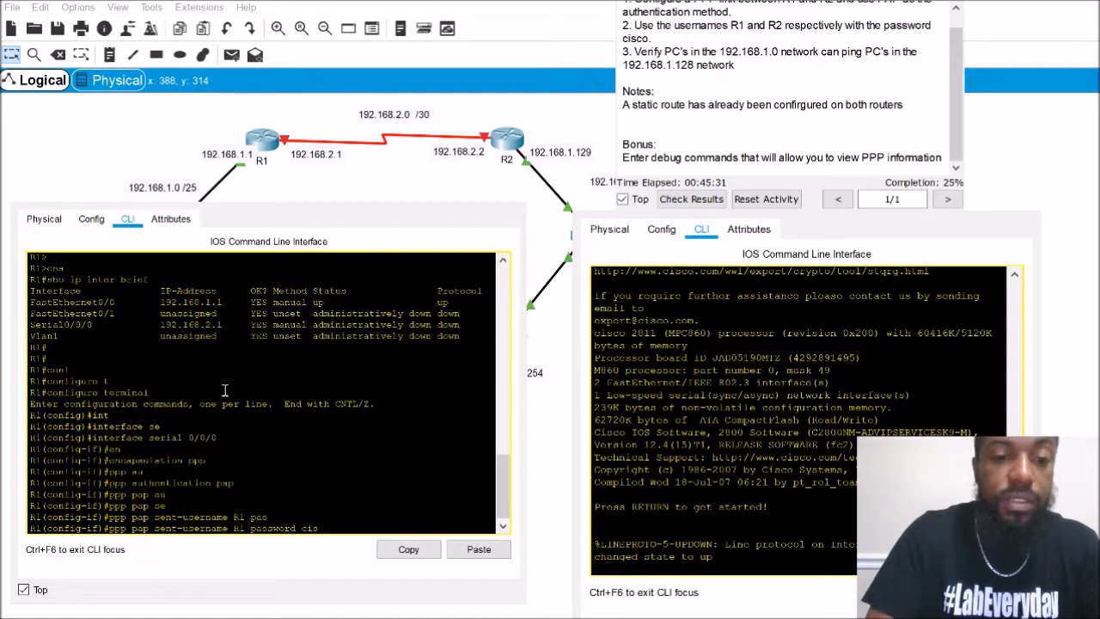
{"action": "type", "text": "co"}
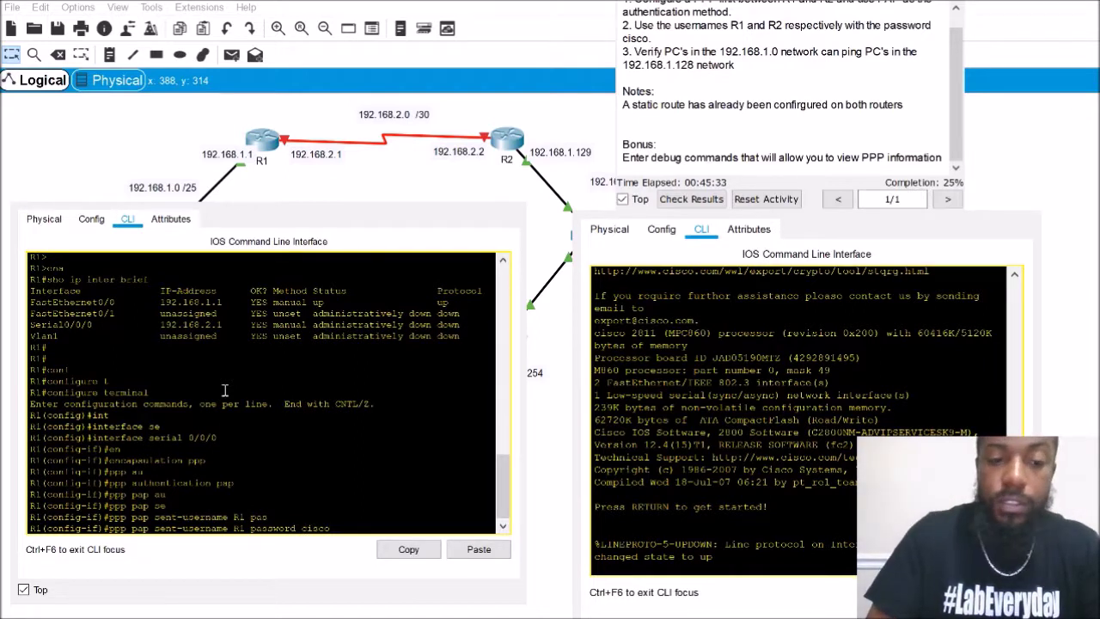
{"action": "key", "text": "Return"}
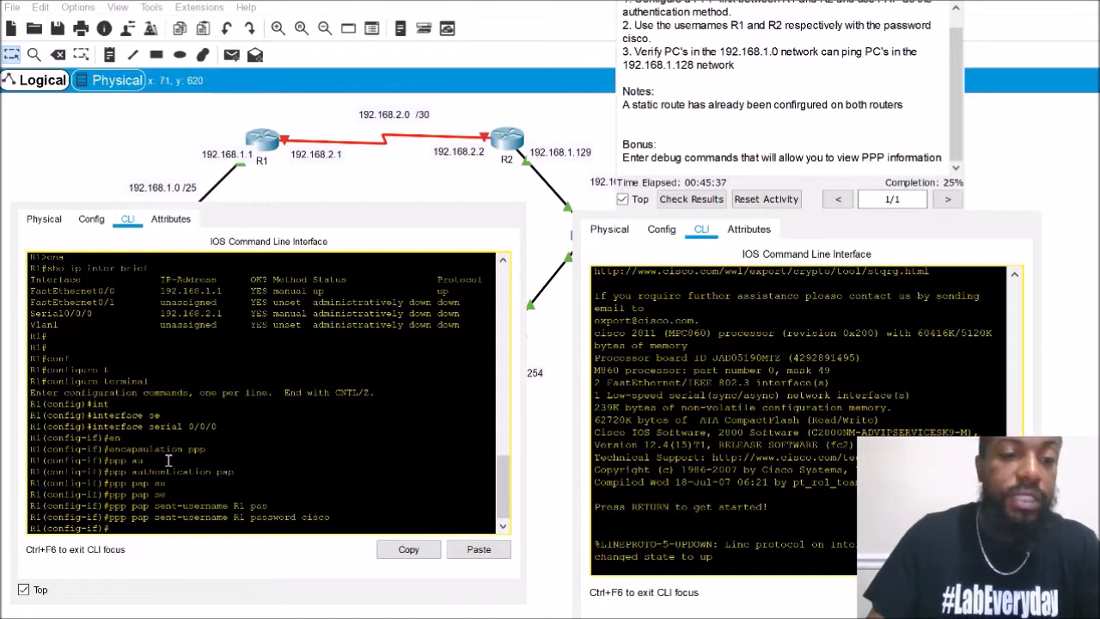
{"action": "key", "text": "Return"}
{"action": "key", "text": "Return"}
{"action": "key", "text": "Return"}
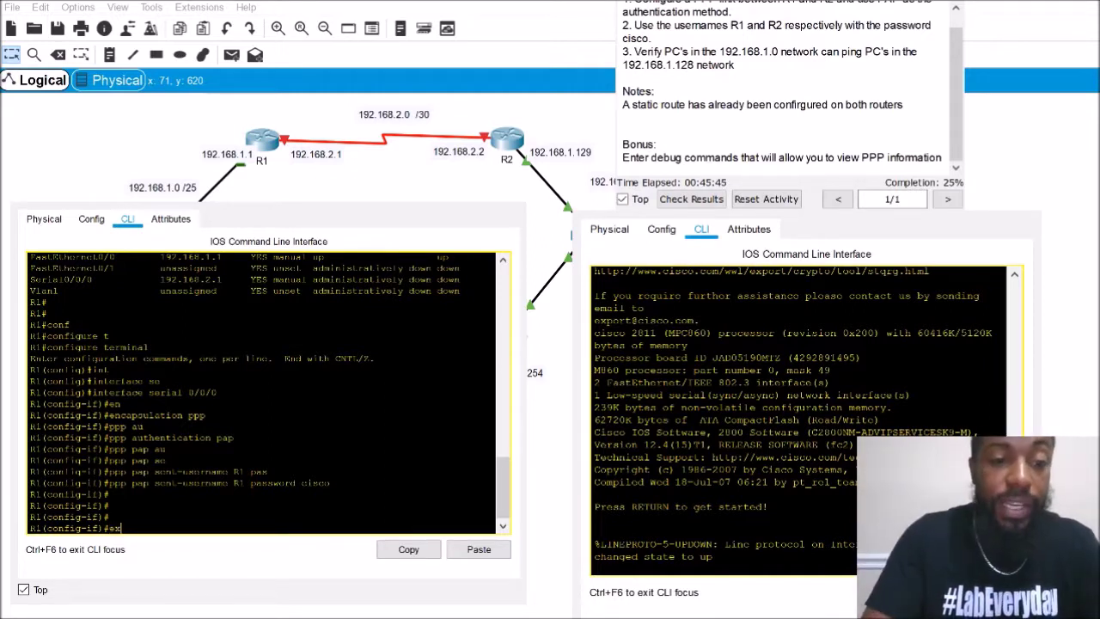
{"action": "key", "text": "Return"}
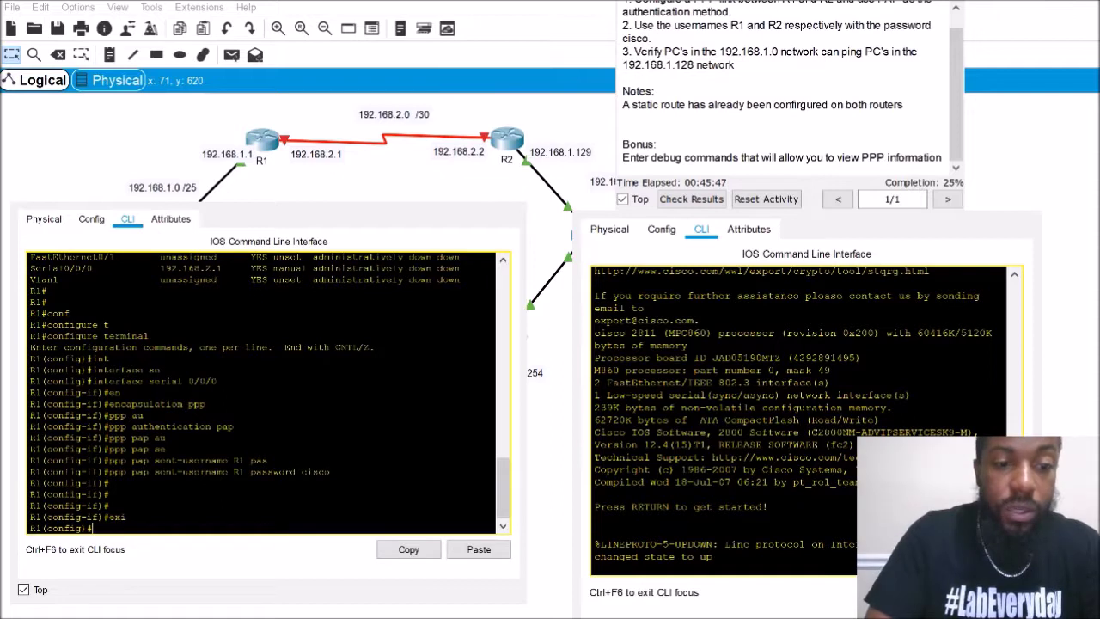
Create local user R2 with the lab password on R1
{"action": "type", "text": "use"}
{"action": "key", "text": "Tab"}
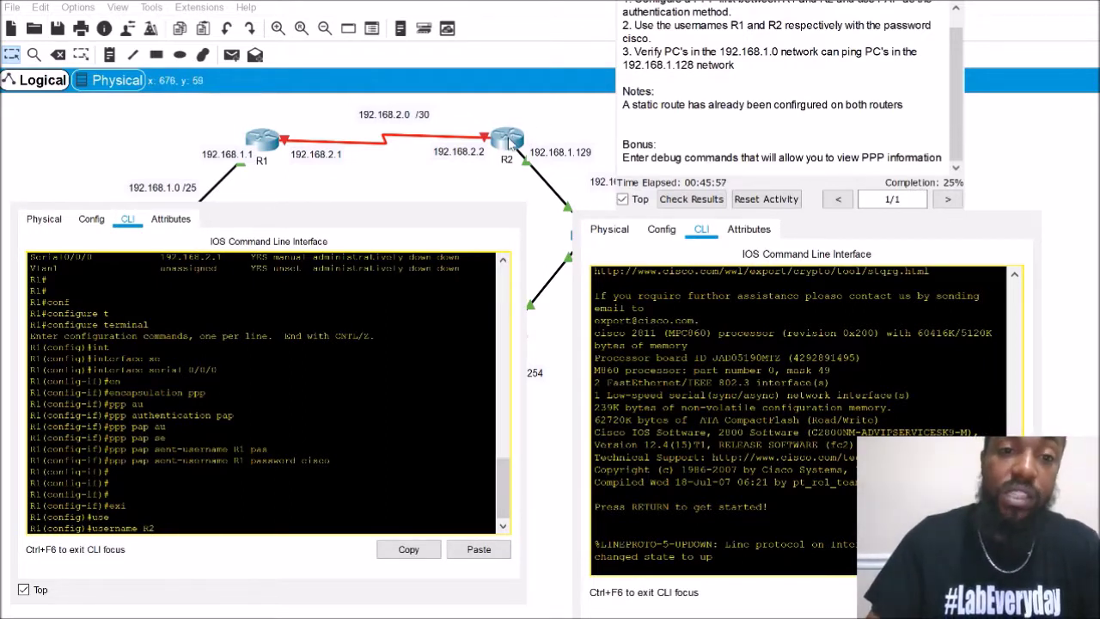
{"action": "left_click", "coordinate": [187, 479]}
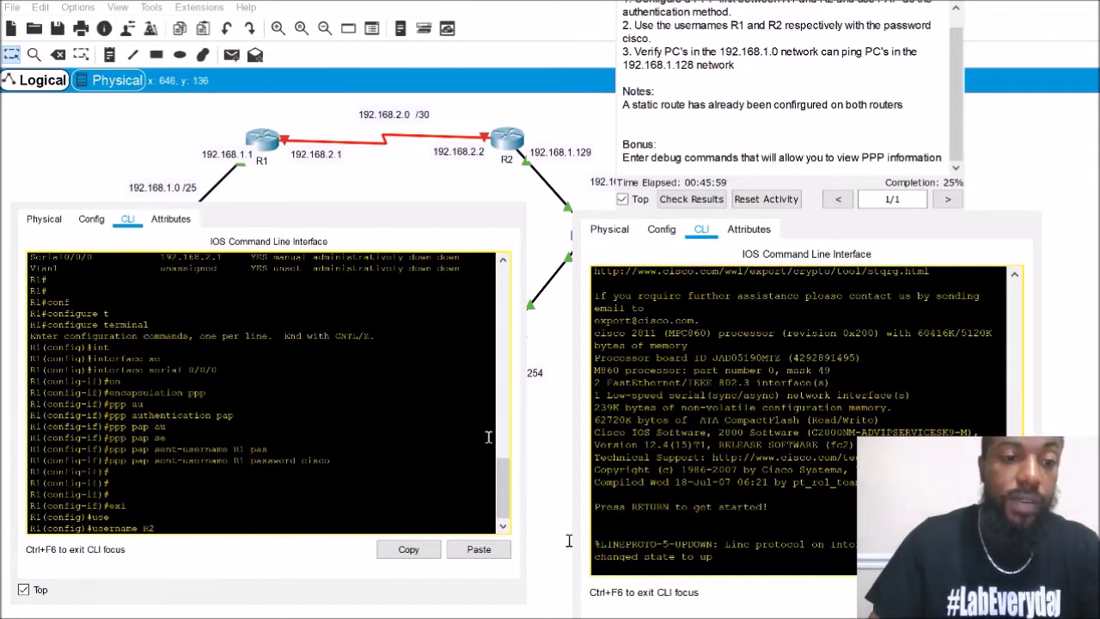
{"action": "type", "text": "pas"}
{"action": "key", "text": "Tab"}
{"action": "type", "text": "cisco"}
{"action": "key", "text": "Return"}
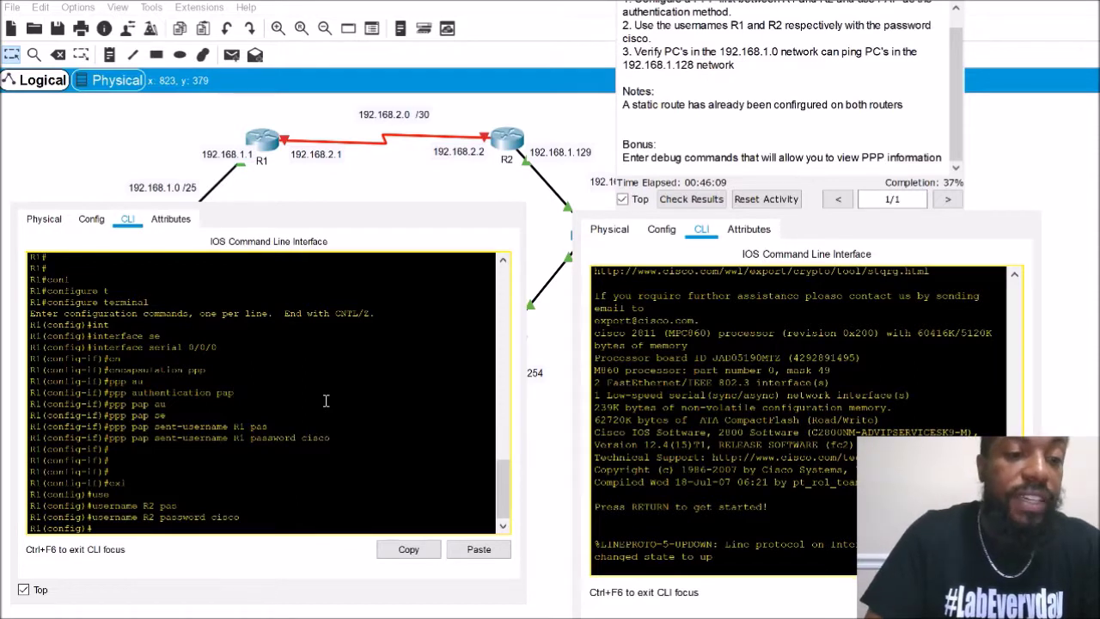
Bring up R1's Serial0/0/0 with no shutdown and exit interface configuration
{"action": "type", "text": "in"}
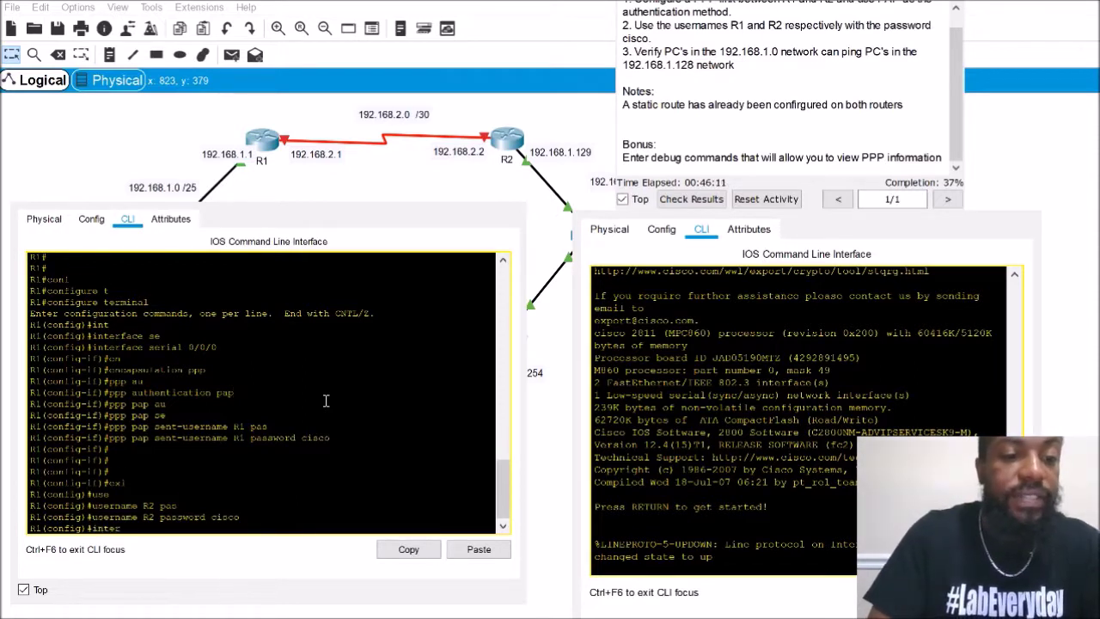
{"action": "type", "text": "ter"}
{"action": "key", "text": "Tab"}
{"action": "type", "text": "se"}
{"action": "key", "text": "Tab"}
{"action": "type", "text": "0/"}
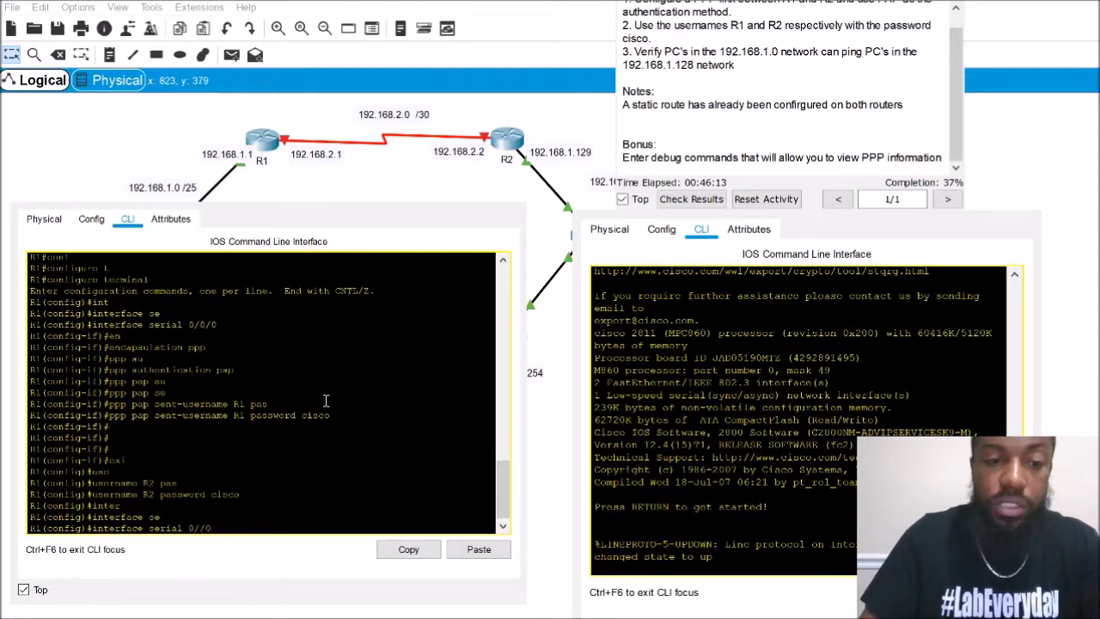
{"action": "type", "text": "0/0"}
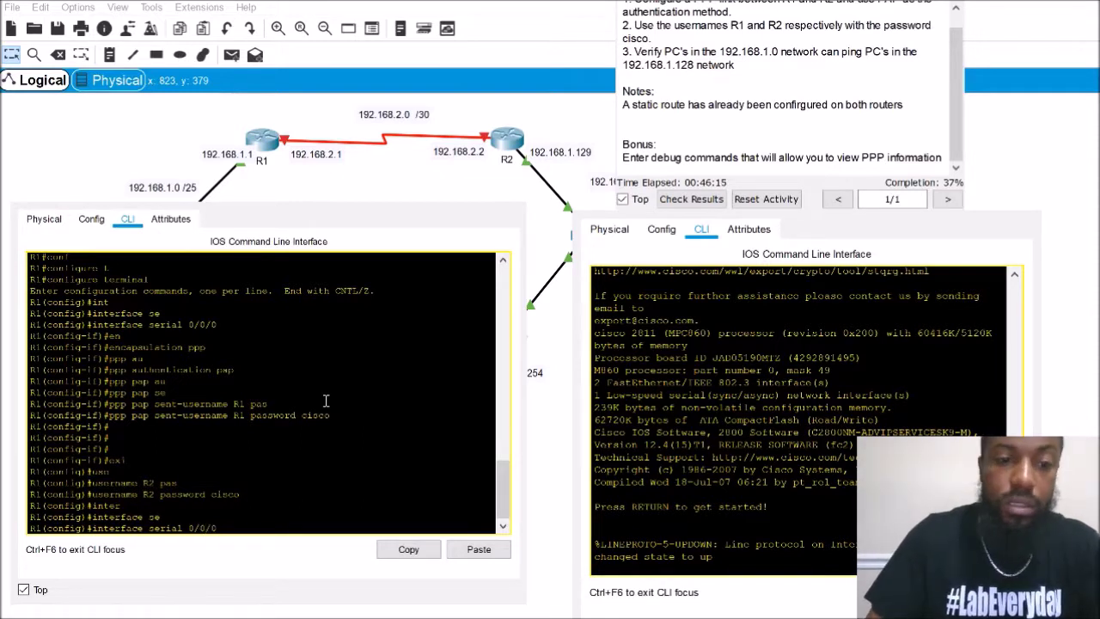
{"action": "key", "text": "Return"}
{"action": "type", "text": "no shu"}
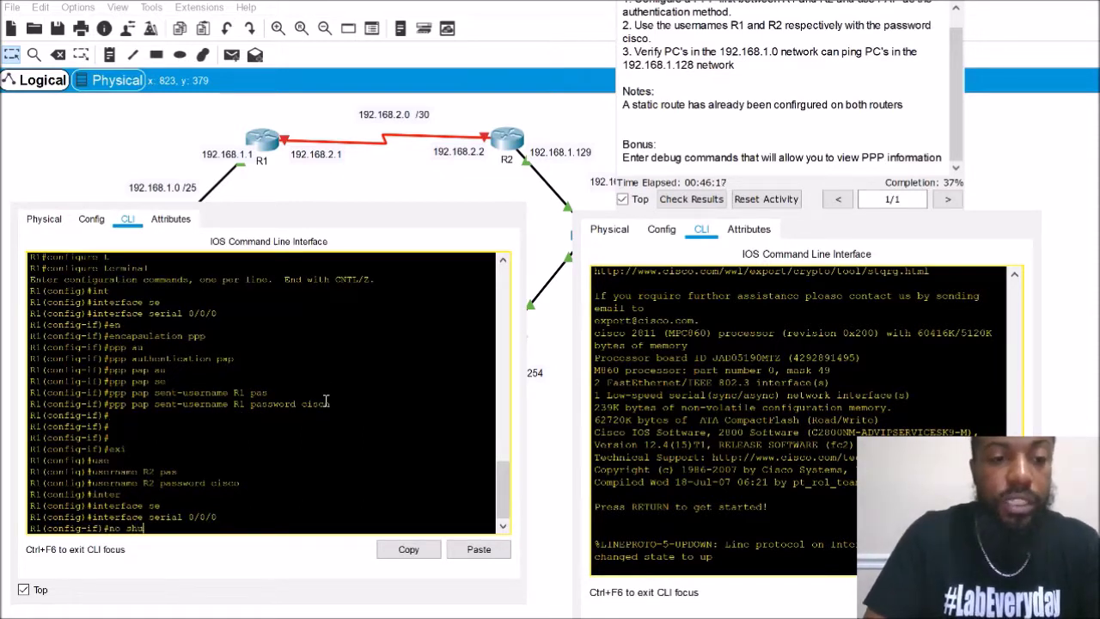
{"action": "key", "text": "Return"}
{"action": "key", "text": "Return"}
{"action": "key", "text": "Return"}
{"action": "key", "text": "Return"}
{"action": "key", "text": "Return"}
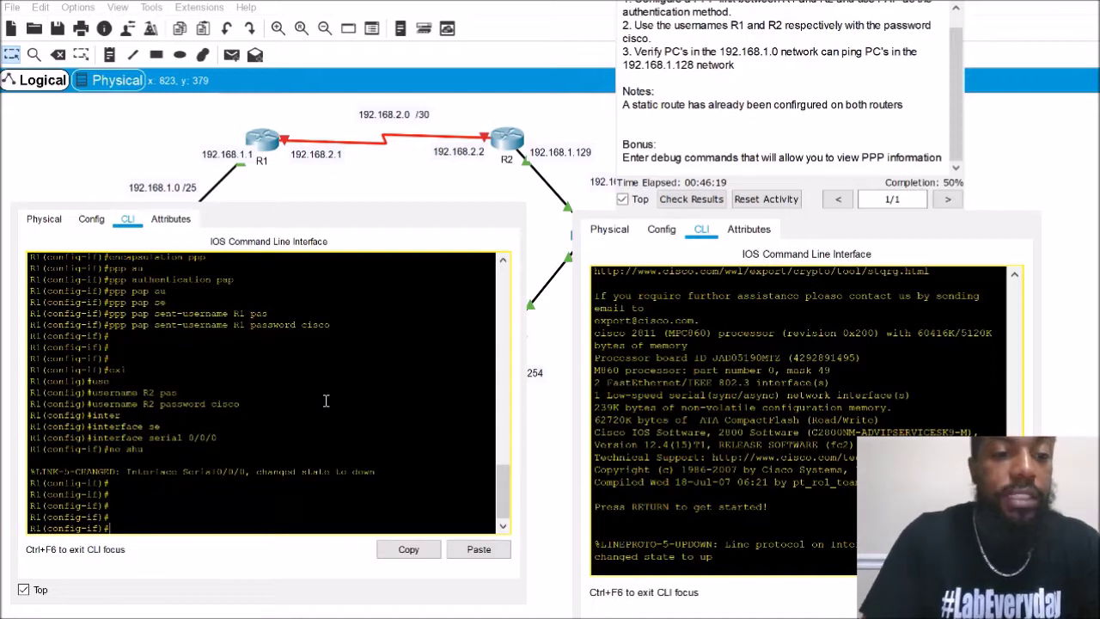
{"action": "type", "text": "exit"}
{"action": "key", "text": "Return"}
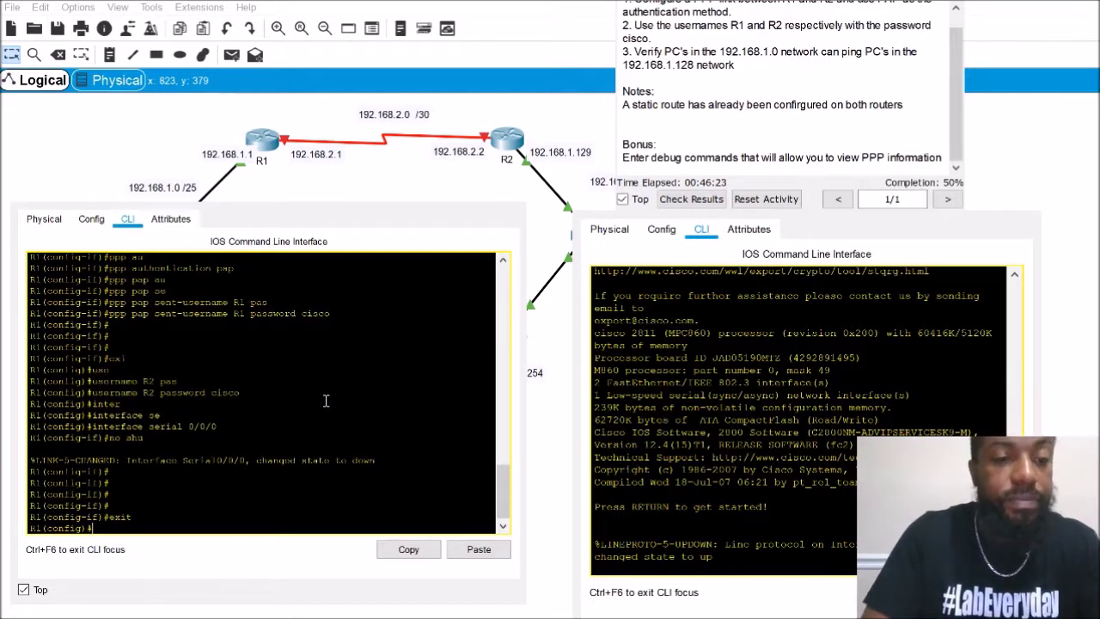
Return R1 to privileged EXEC mode
{"action": "type", "text": "ex"}
{"action": "key", "text": "Return"}
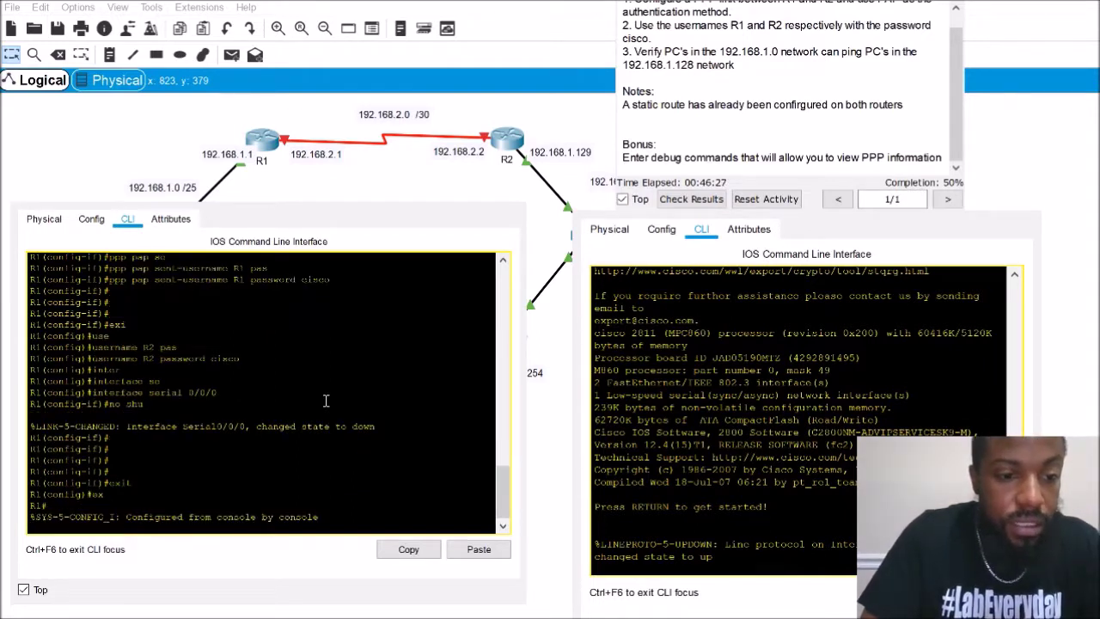
{"action": "key", "text": "Return"}
{"action": "key", "text": "Return"}
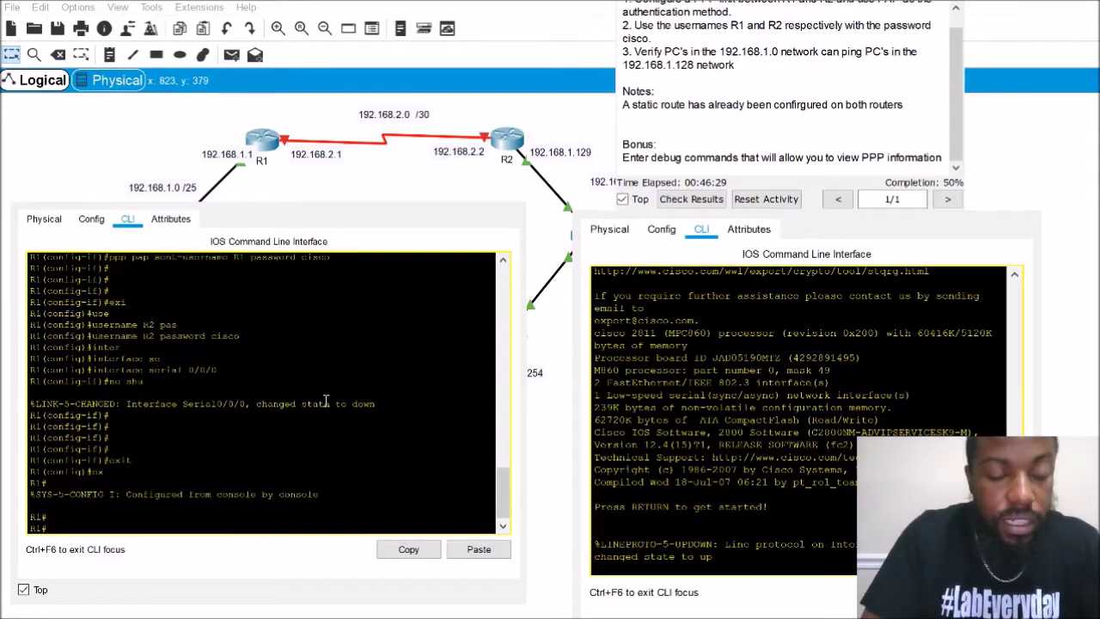
Enable debug ppp negotiation on R1 and highlight the debugging-is-on confirmation
{"action": "type", "text": "de"}
{"action": "key", "text": "Tab"}
{"action": "type", "text": "b"}
{"action": "key", "text": "Tab"}
{"action": "type", "text": "ppp"}
{"action": "key", "text": "Tab"}
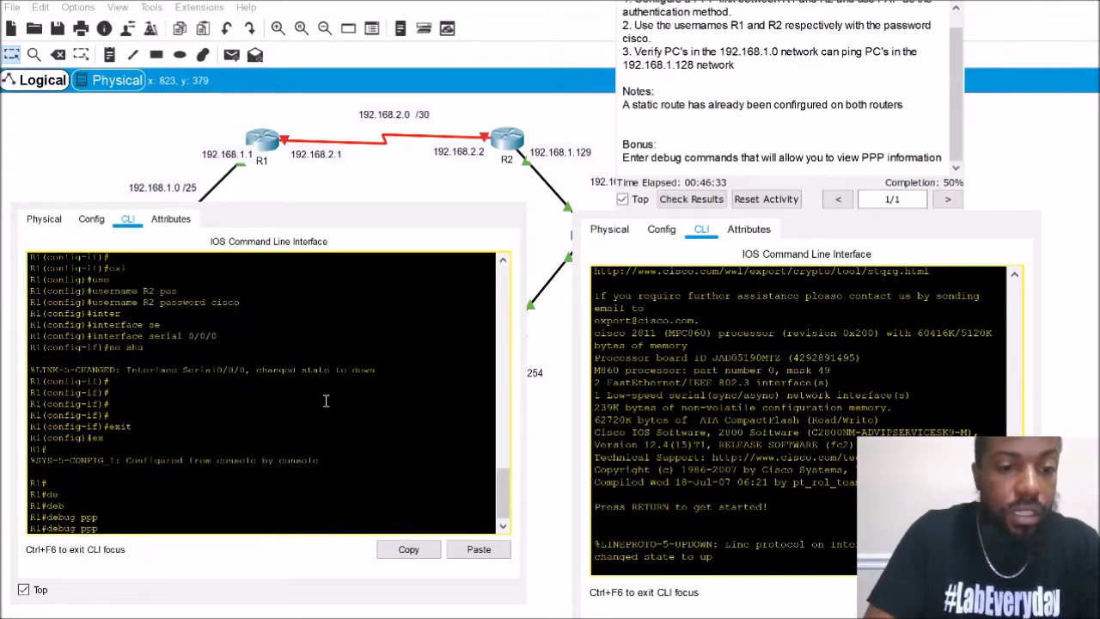
{"action": "type", "text": "auth"}
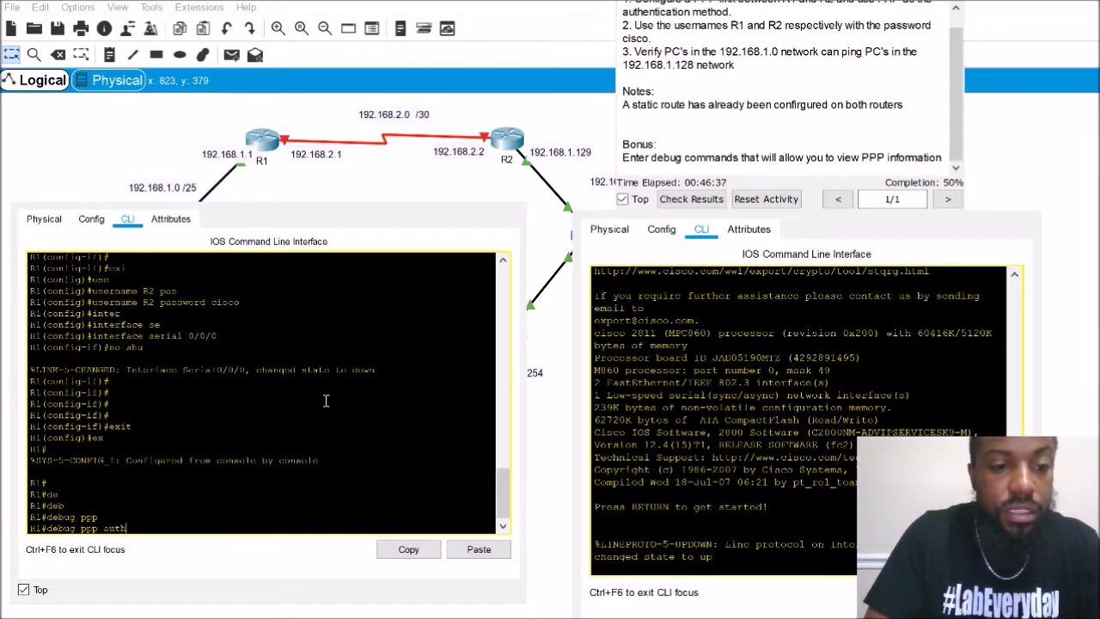
{"action": "type", "text": "e"}
{"action": "key", "text": "Tab"}
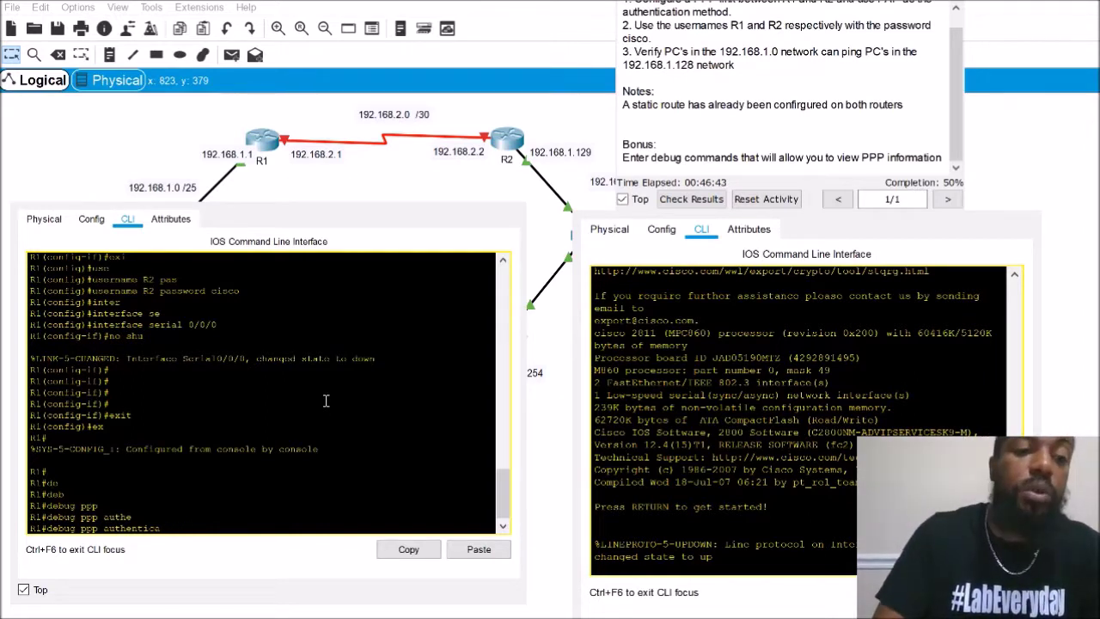
{"action": "key", "text": "BackSpace"}
{"action": "key", "text": "BackSpace"}
{"action": "key", "text": "BackSpace"}
{"action": "key", "text": "BackSpace"}
{"action": "key", "text": "BackSpace"}
{"action": "key", "text": "BackSpace"}
{"action": "key", "text": "BackSpace"}
{"action": "key", "text": "BackSpace"}
{"action": "key", "text": "BackSpace"}
{"action": "key", "text": "BackSpace"}
{"action": "key", "text": "BackSpace"}
{"action": "key", "text": "BackSpace"}
{"action": "type", "text": "nego"}
{"action": "key", "text": "Tab"}
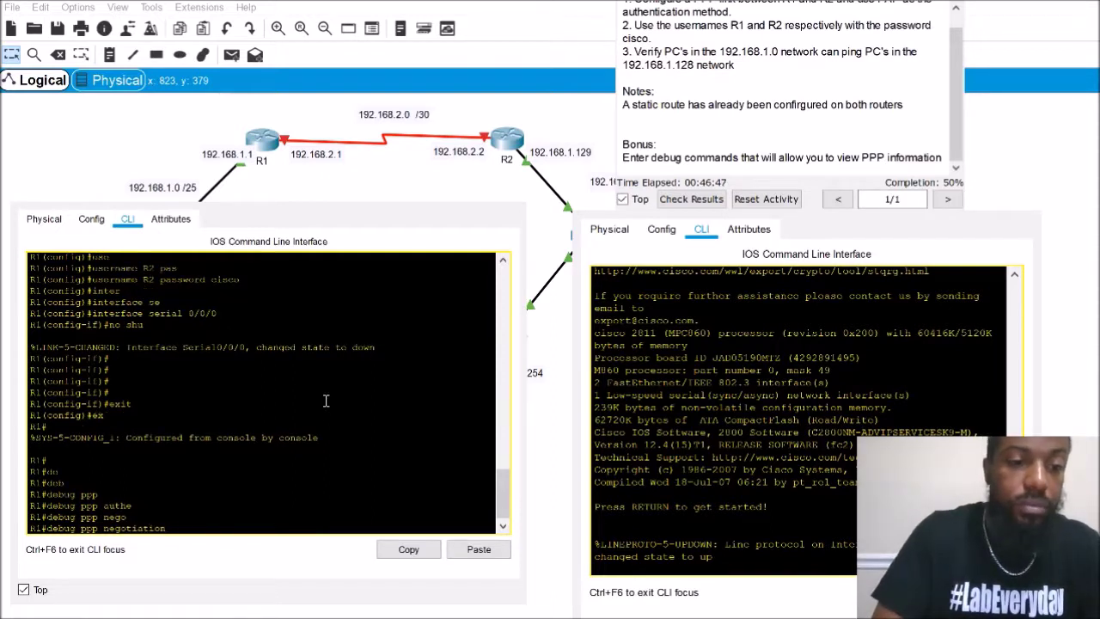
{"action": "key", "text": "Return"}
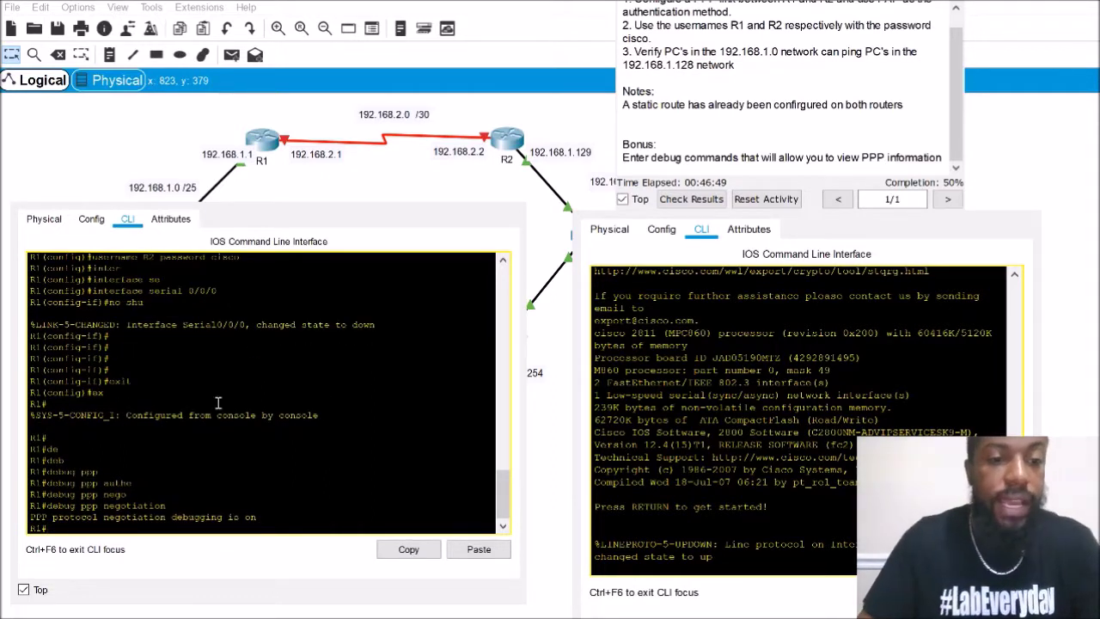
{"action": "left_click_drag", "start_coordinate": [271, 520], "coordinate": [174, 507]}
{"action": "left_click", "coordinate": [509, 144]}
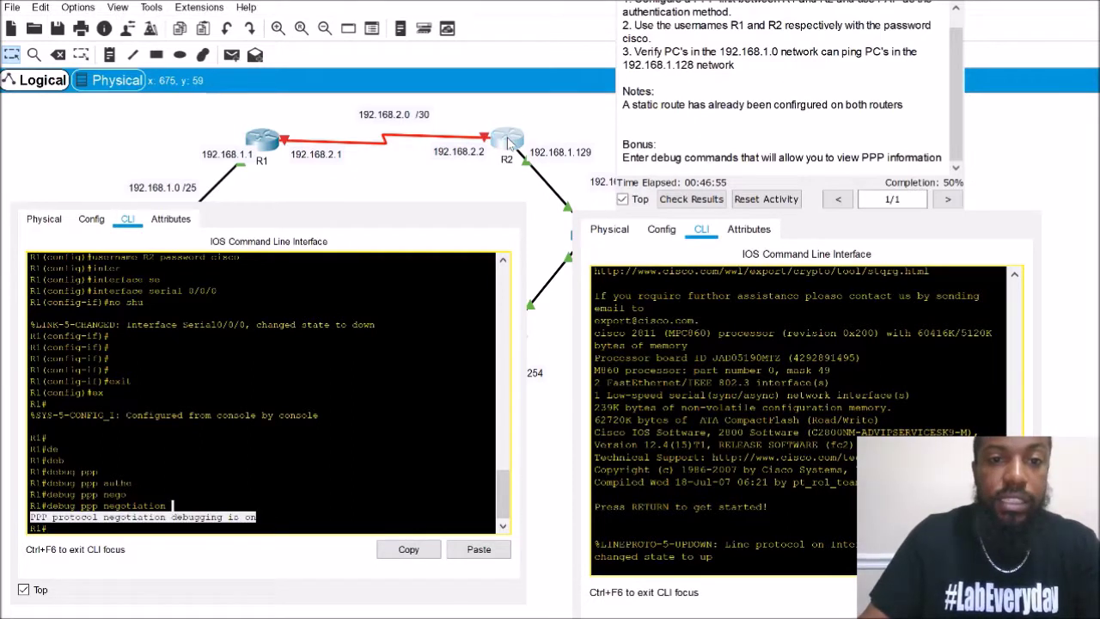
Enter privileged mode and then global configuration on R2
{"action": "key", "text": "Return"}
{"action": "key", "text": "Return"}
{"action": "key", "text": "Return"}
{"action": "key", "text": "Return"}
{"action": "key", "text": "Return"}
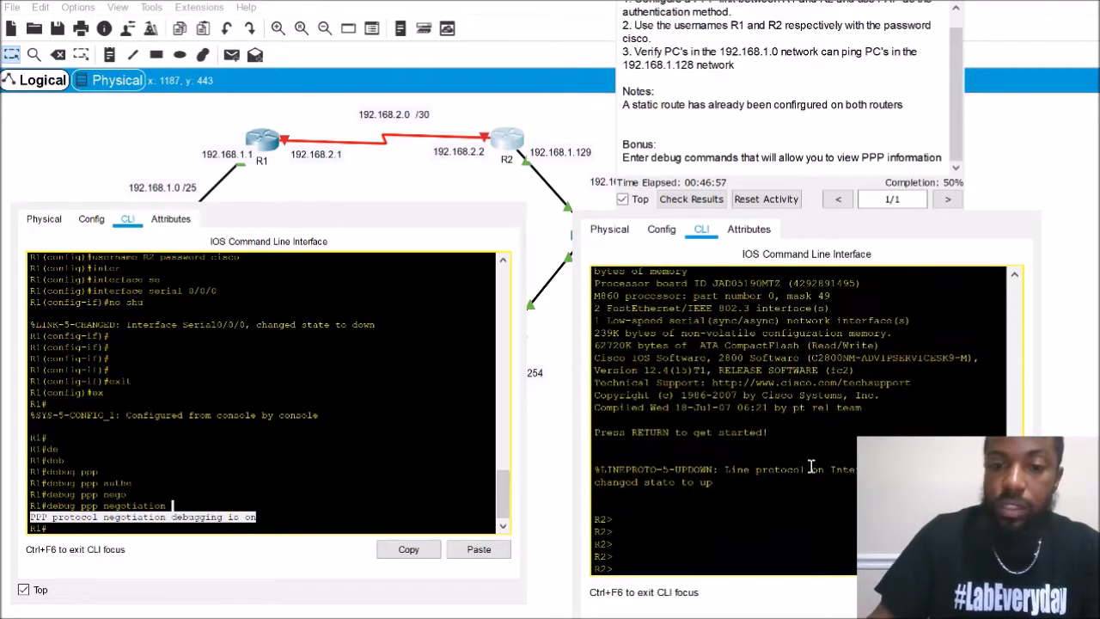
{"action": "type", "text": "e"}
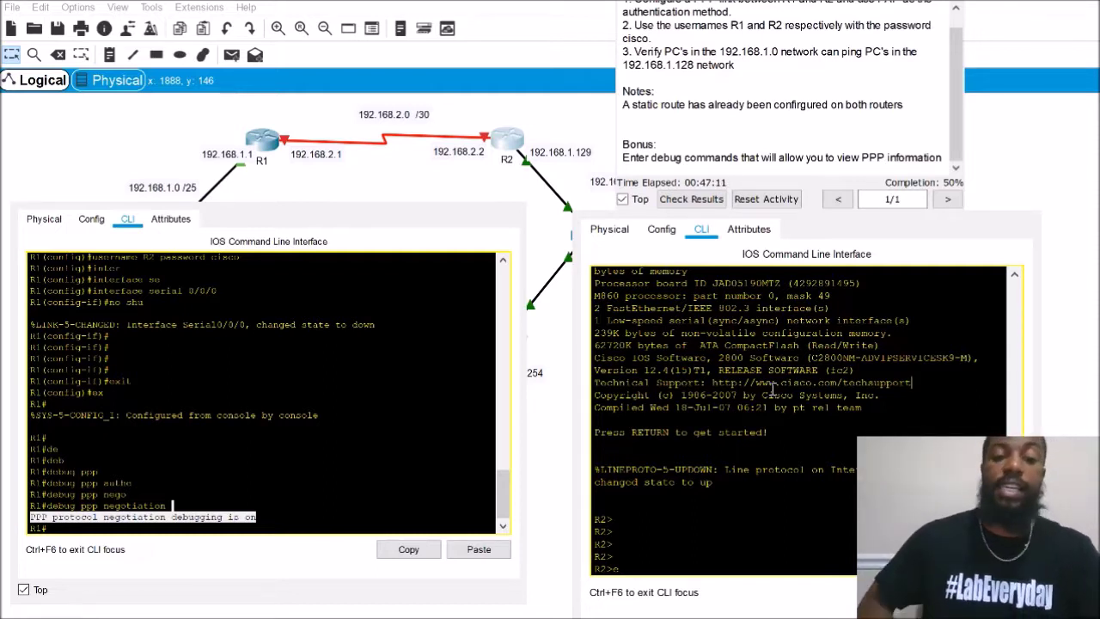
{"action": "type", "text": "n"}
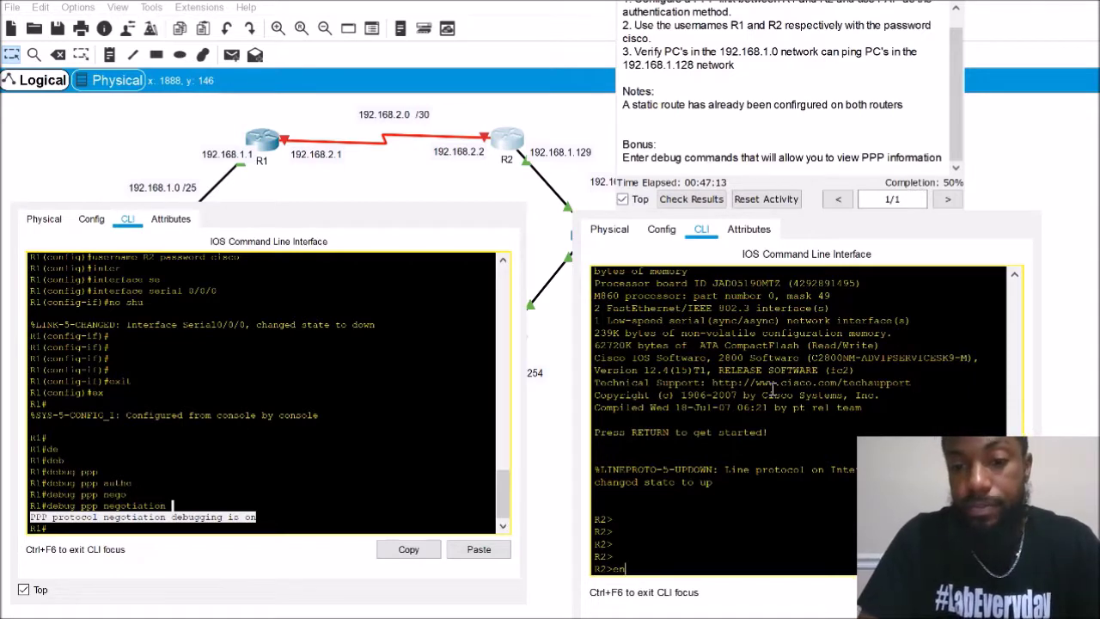
{"action": "type", "text": "a"}
{"action": "key", "text": "Return"}
{"action": "type", "text": "conf"}
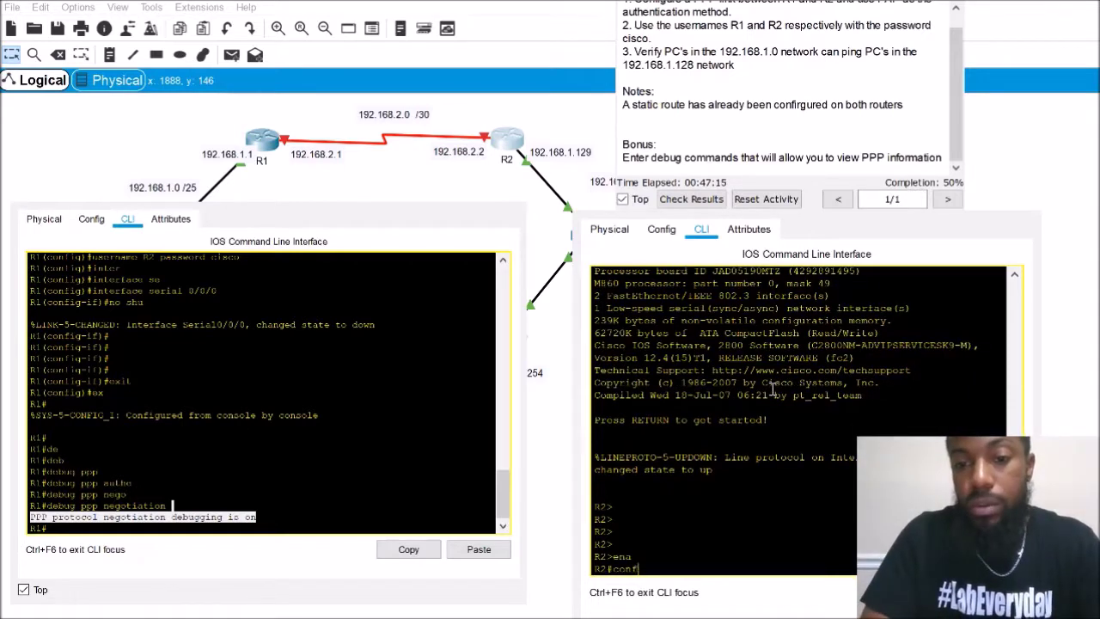
{"action": "key", "text": "Tab"}
{"action": "type", "text": "t"}
{"action": "key", "text": "Tab"}
{"action": "key", "text": "Return"}
Run do show ip interface brief on R2 and highlight Serial0/0/0 at 192.168.2.2
{"action": "type", "text": "in"}
{"action": "key", "text": "Tab"}
{"action": "type", "text": "se"}
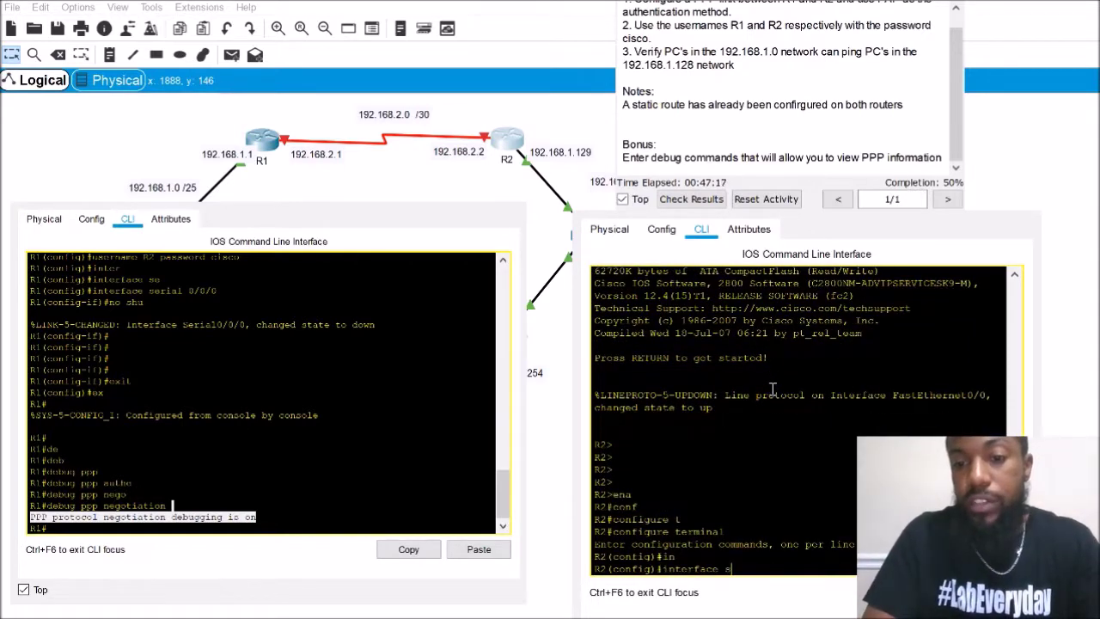
{"action": "key", "text": "Tab"}
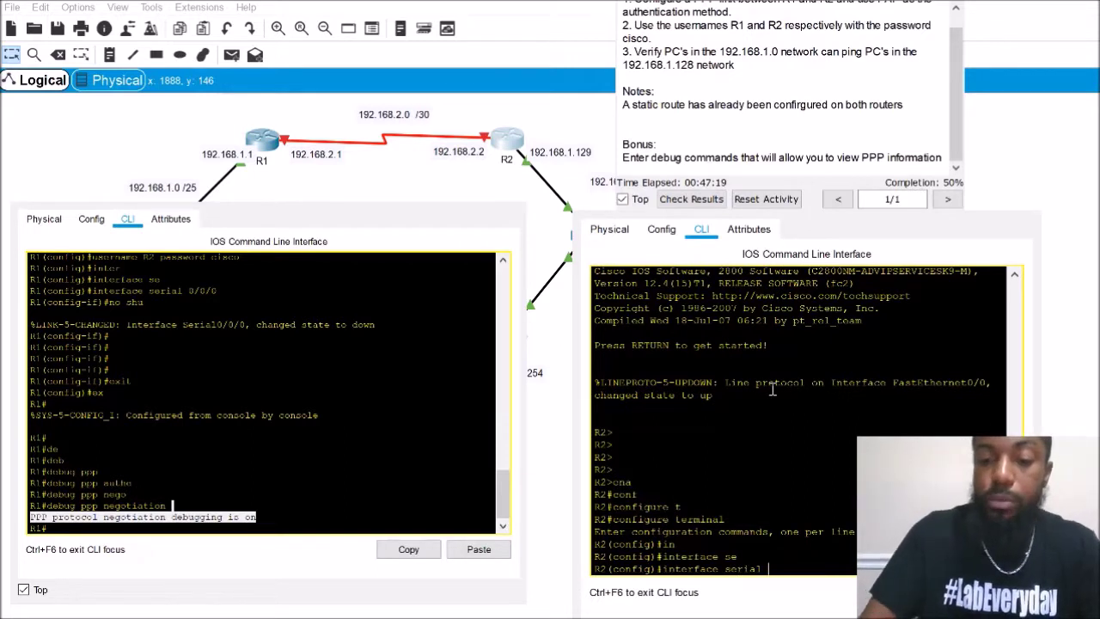
{"action": "key", "text": "BackSpace"}
{"action": "key", "text": "BackSpace"}
{"action": "key", "text": "BackSpace"}
{"action": "key", "text": "BackSpace"}
{"action": "key", "text": "BackSpace"}
{"action": "key", "text": "BackSpace"}
{"action": "key", "text": "BackSpace"}
{"action": "key", "text": "BackSpace"}
{"action": "key", "text": "BackSpace"}
{"action": "key", "text": "BackSpace"}
{"action": "key", "text": "BackSpace"}
{"action": "key", "text": "BackSpace"}
{"action": "key", "text": "BackSpace"}
{"action": "key", "text": "BackSpace"}
{"action": "key", "text": "BackSpace"}
{"action": "key", "text": "BackSpace"}
{"action": "key", "text": "BackSpace"}
{"action": "type", "text": "do sho ip inter brief"}
{"action": "key", "text": "Return"}
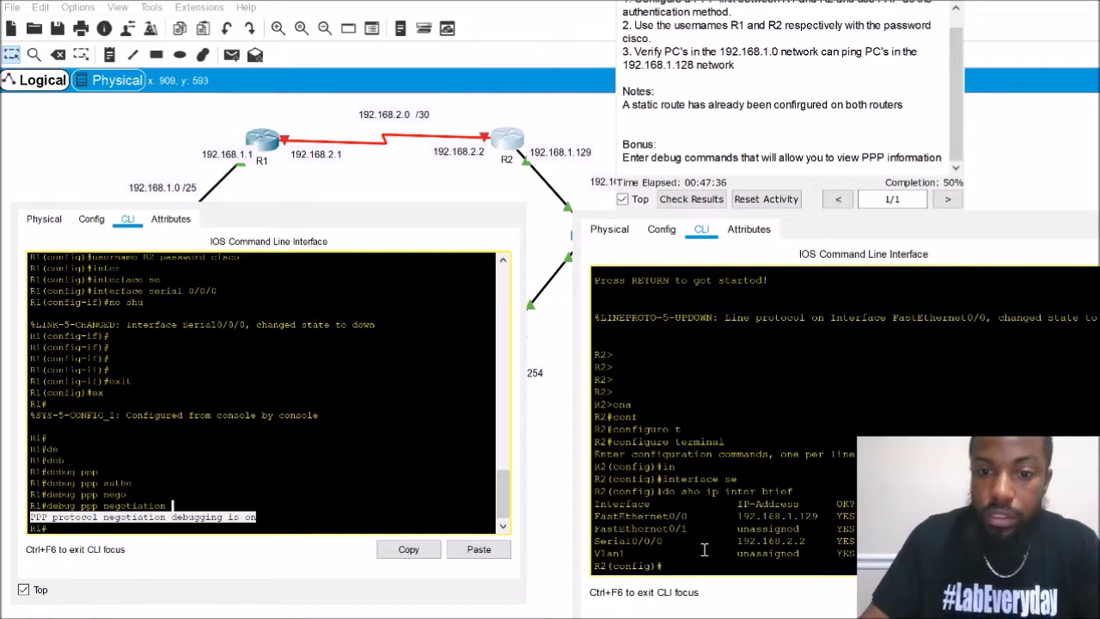
{"action": "left_click_drag", "start_coordinate": [681, 540], "coordinate": [593, 542]}
{"action": "left_click", "coordinate": [682, 565]}
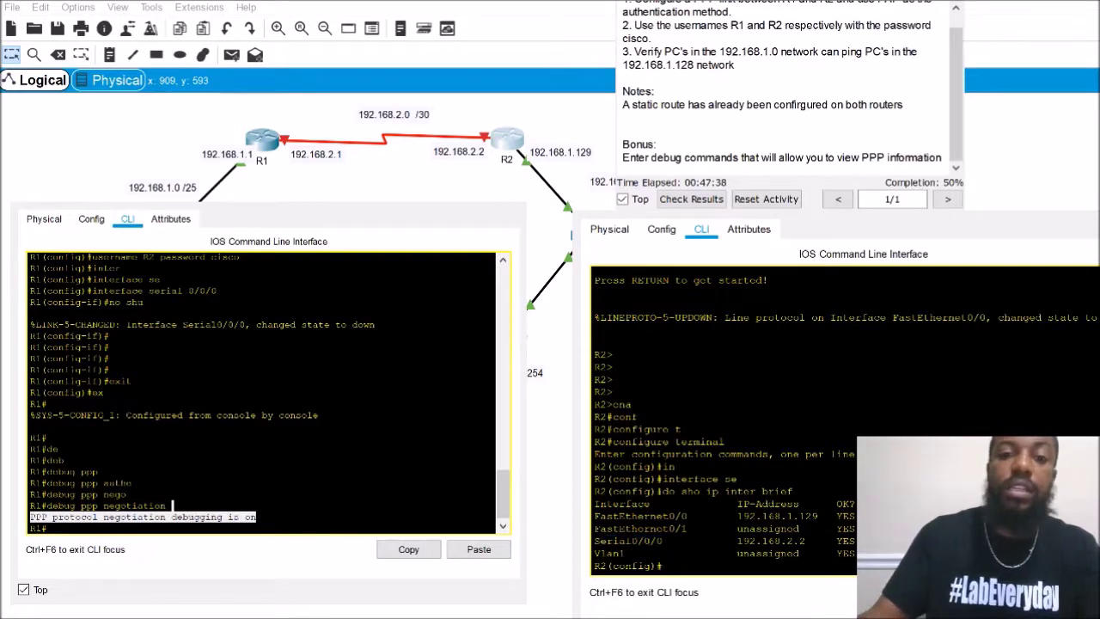
Apply PPP encapsulation to R2's interface Serial0/0/0
{"action": "type", "text": "in"}
{"action": "key", "text": "Tab"}
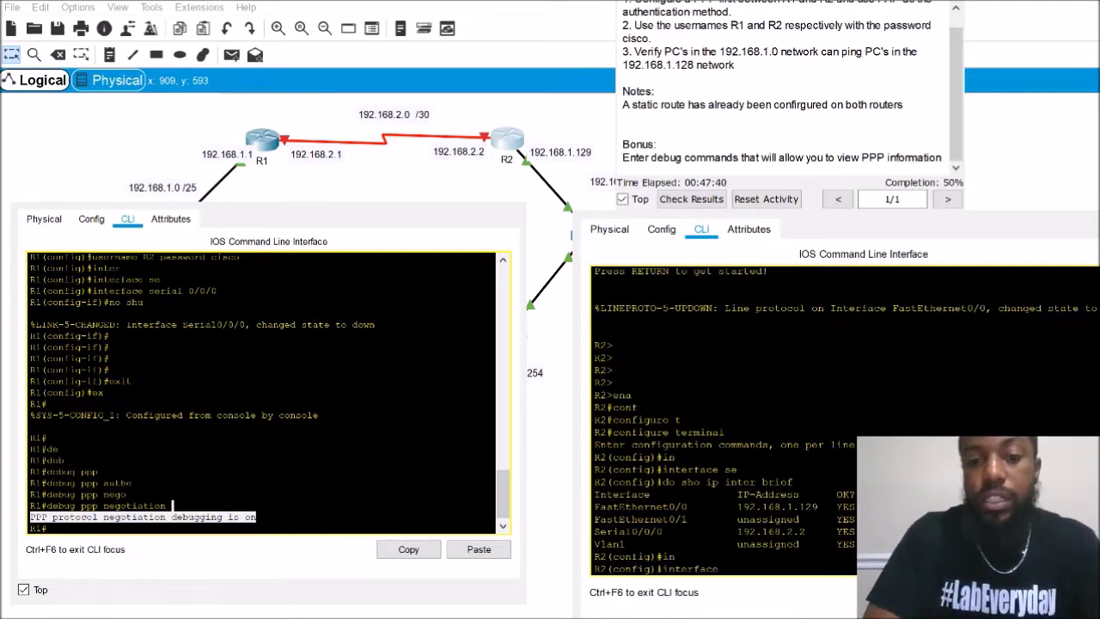
{"action": "type", "text": "se"}
{"action": "key", "text": "Tab"}
{"action": "type", "text": "0/0/0"}
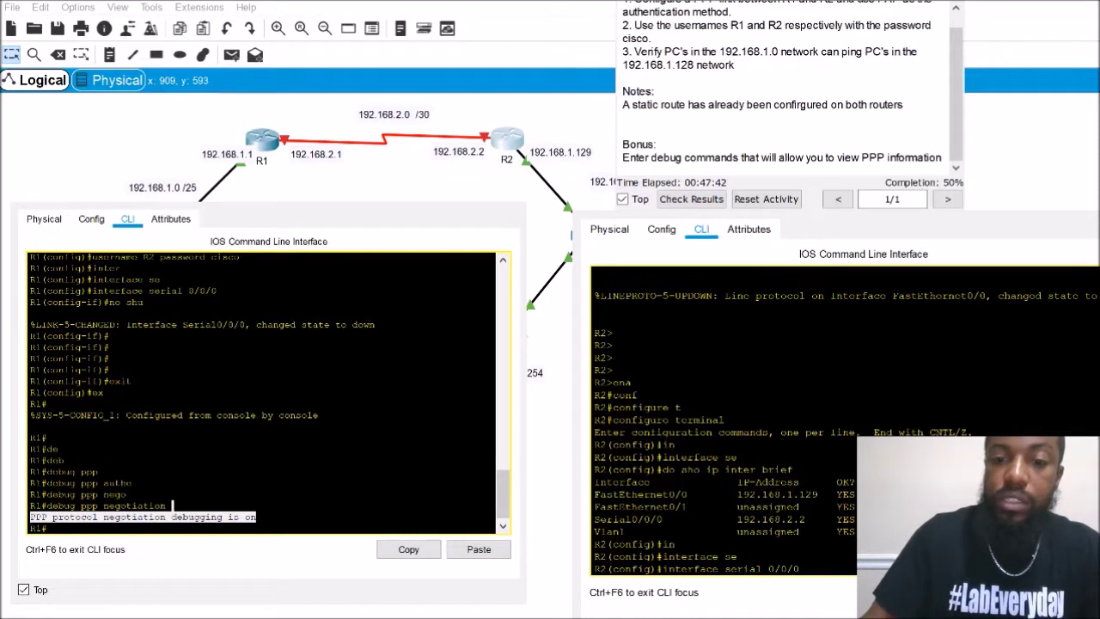
{"action": "key", "text": "Return"}
{"action": "type", "text": "en"}
{"action": "key", "text": "Tab"}
{"action": "type", "text": "ppp"}
{"action": "key", "text": "Return"}
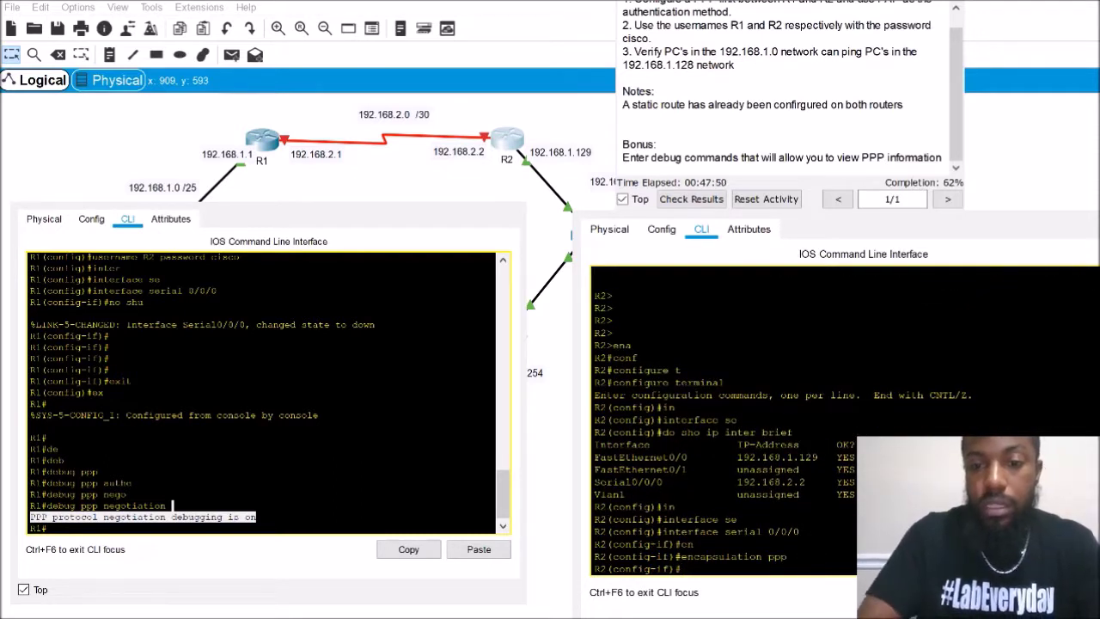
Set PAP as the PPP authentication method on R2's Serial0/0/0
{"action": "type", "text": "ppp"}
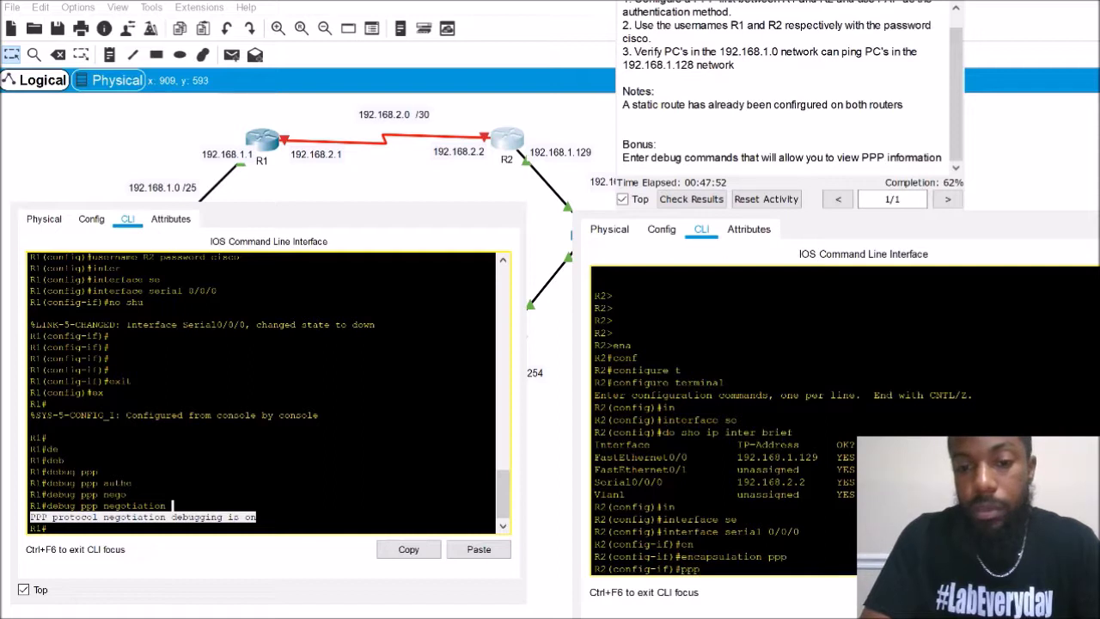
{"action": "type", "text": " au"}
{"action": "key", "text": "Tab"}
{"action": "type", "text": "pap"}
{"action": "key", "text": "Return"}
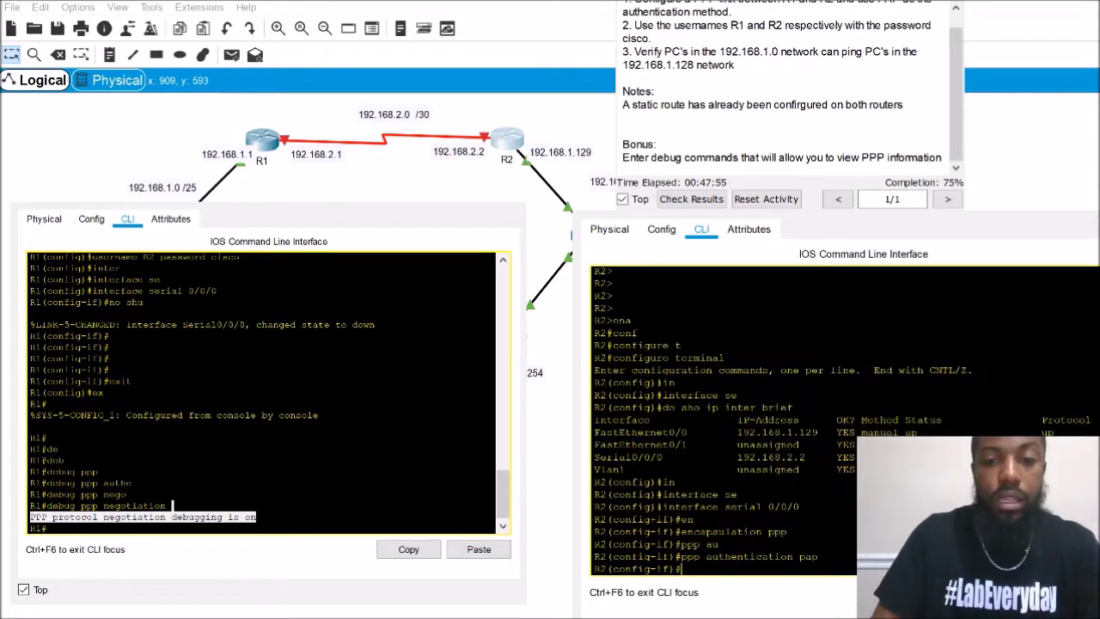
{"action": "left_click", "coordinate": [361, 414]}
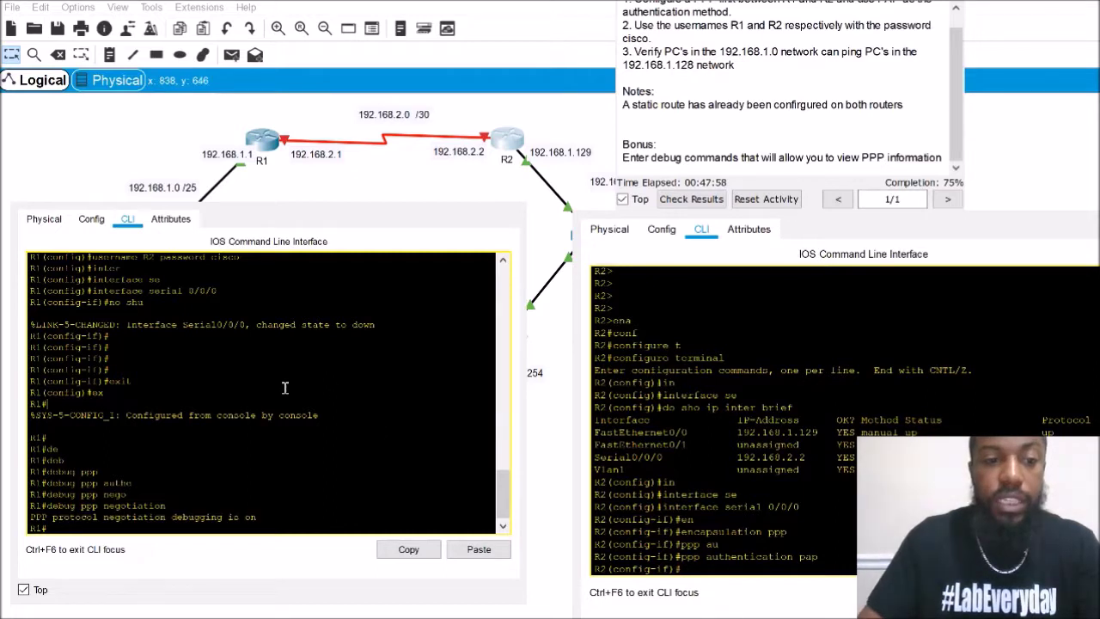
{"action": "left_click", "coordinate": [767, 458]}
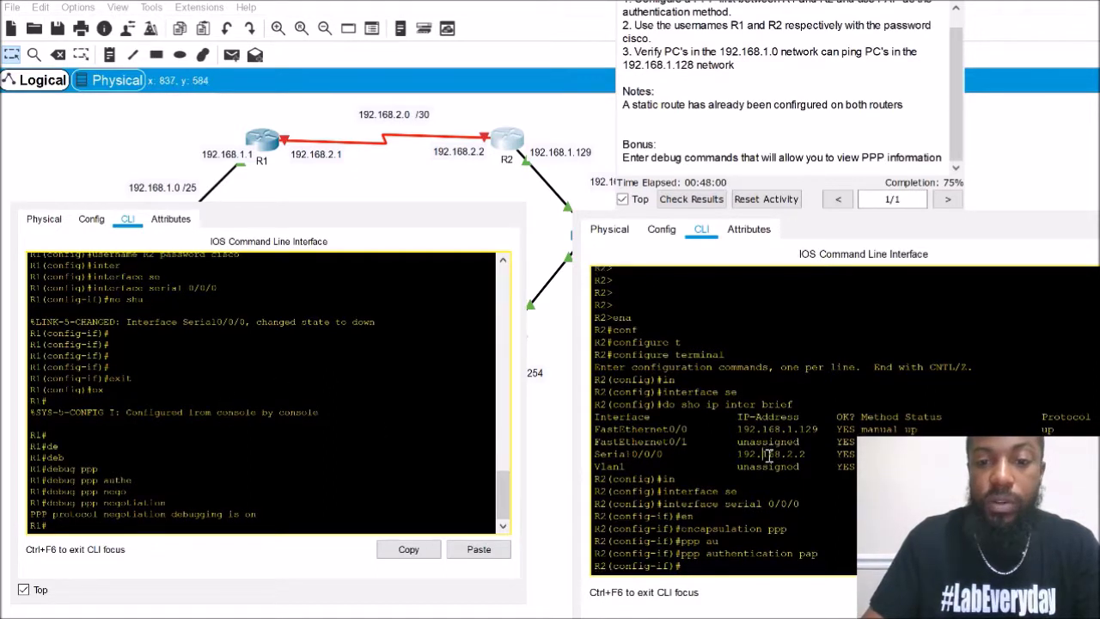
{"action": "left_click", "coordinate": [290, 378]}
{"action": "key", "text": "Return"}
{"action": "key", "text": "Return"}
{"action": "key", "text": "Return"}
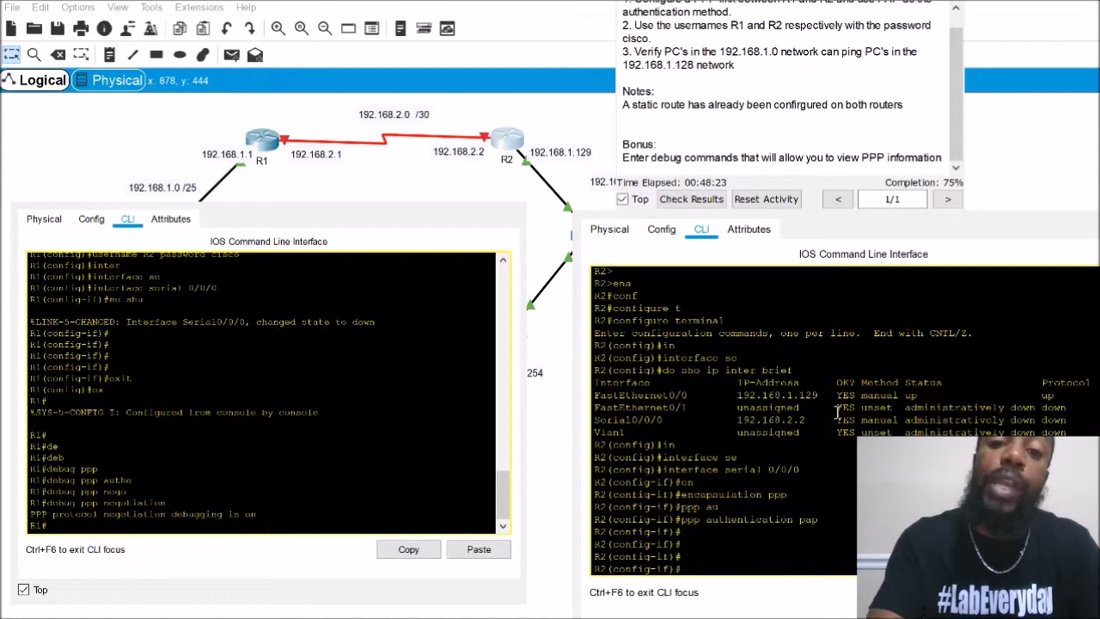
Configure ppp pap sent-username R2 with the lab password on R2's Serial0/0/0
{"action": "key", "text": "Return"}
{"action": "key", "text": "Return"}
{"action": "key", "text": "Return"}
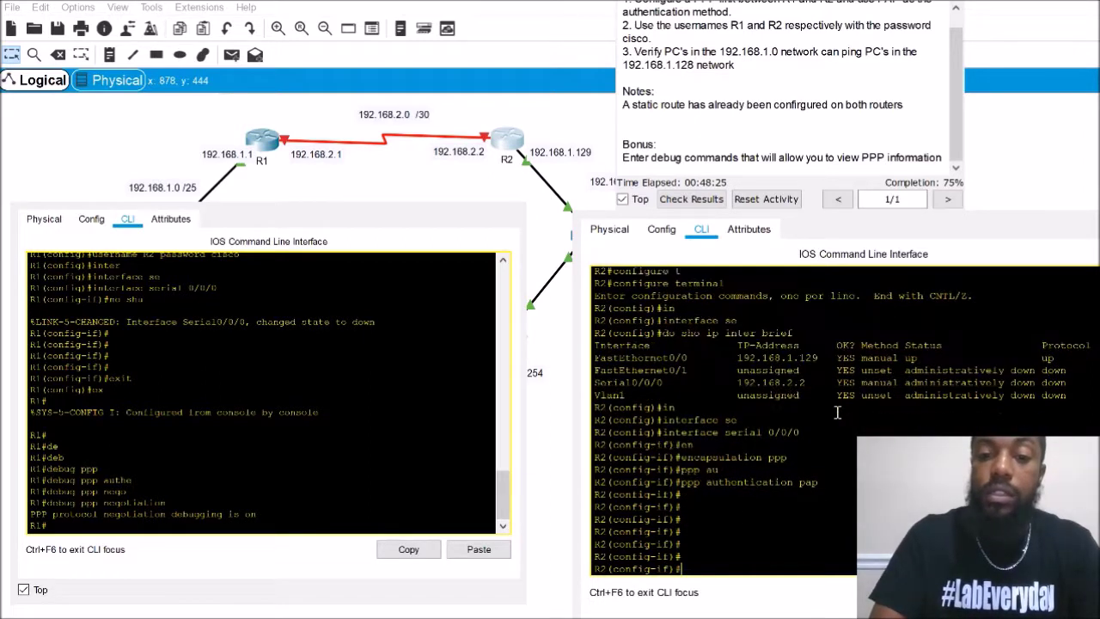
{"action": "type", "text": "u"}
{"action": "key", "text": "BackSpace"}
{"action": "type", "text": "ppp pap se"}
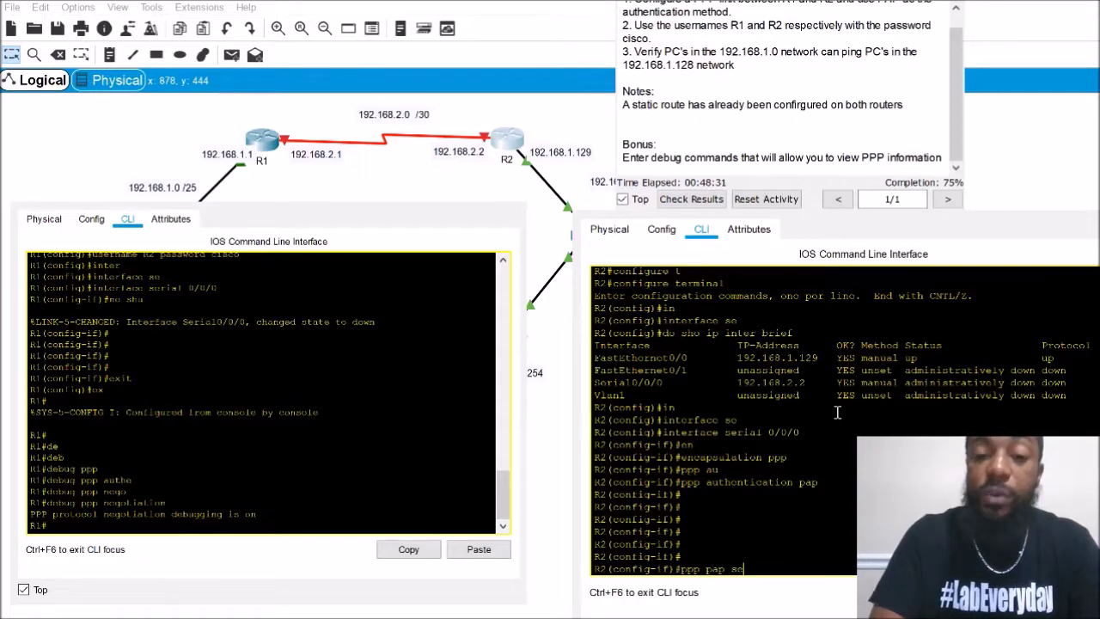
{"action": "type", "text": "n"}
{"action": "key", "text": "Tab"}
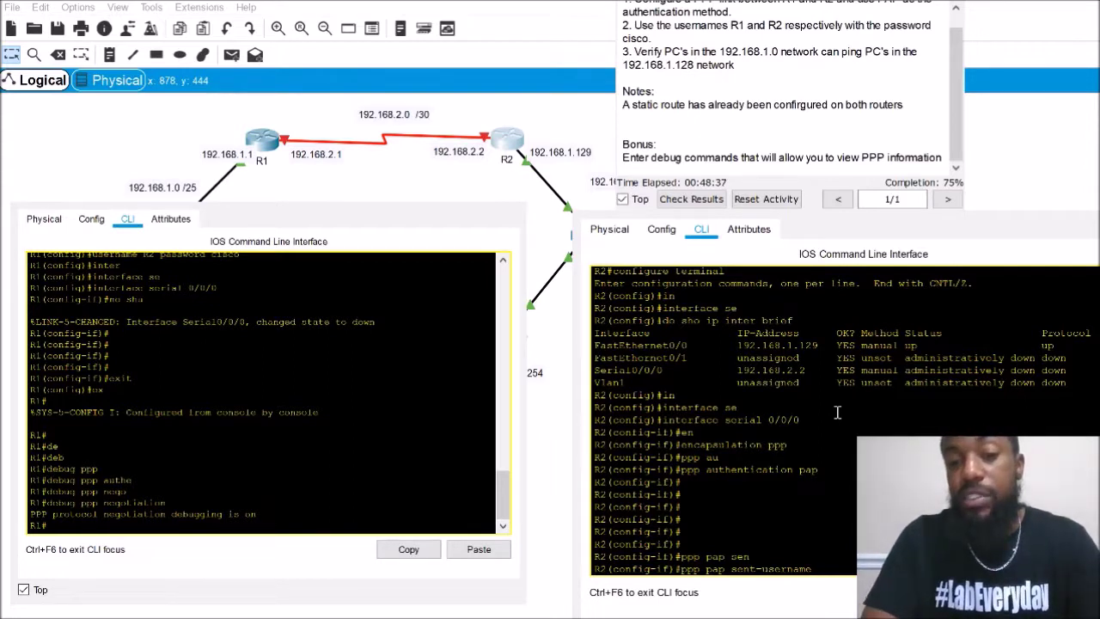
{"action": "type", "text": "R2 "}
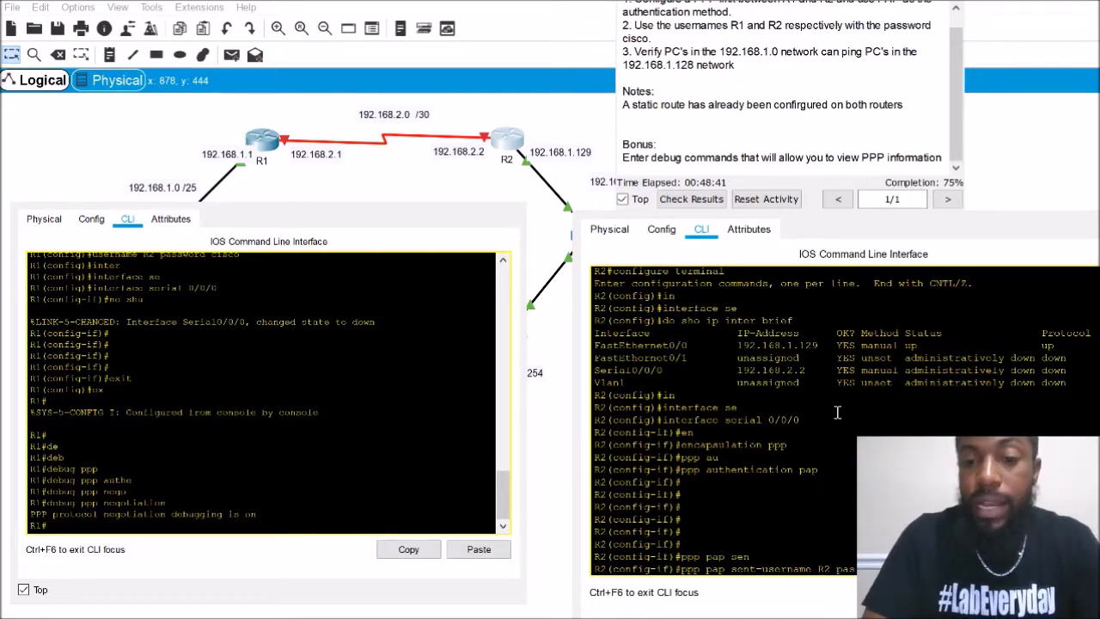
{"action": "type", "text": "pas"}
{"action": "key", "text": "Tab"}
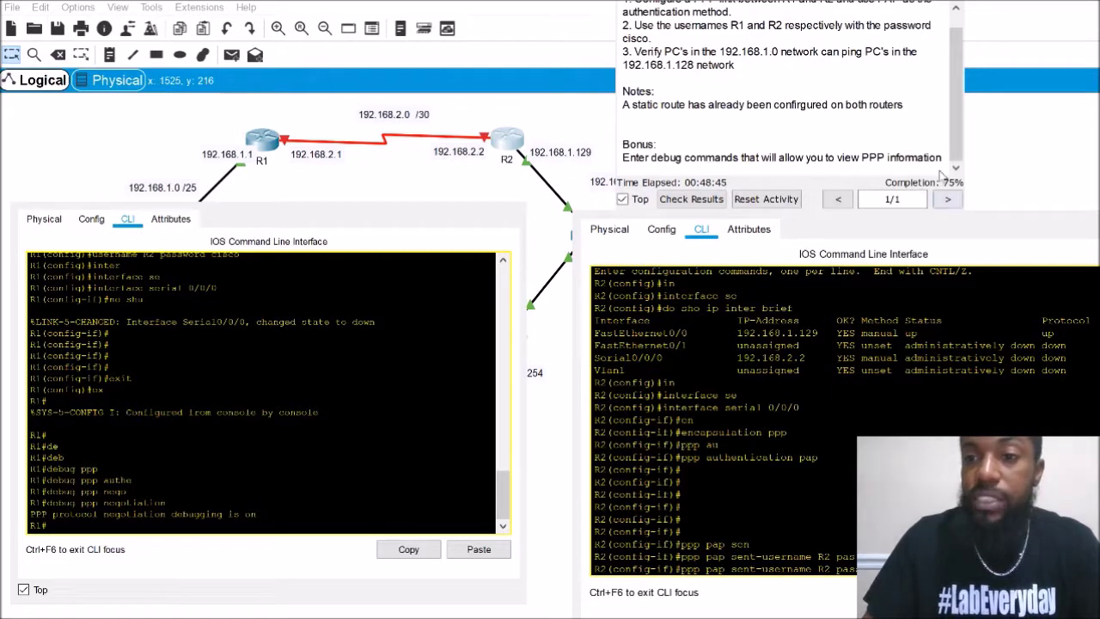
{"action": "key", "text": "Return"}
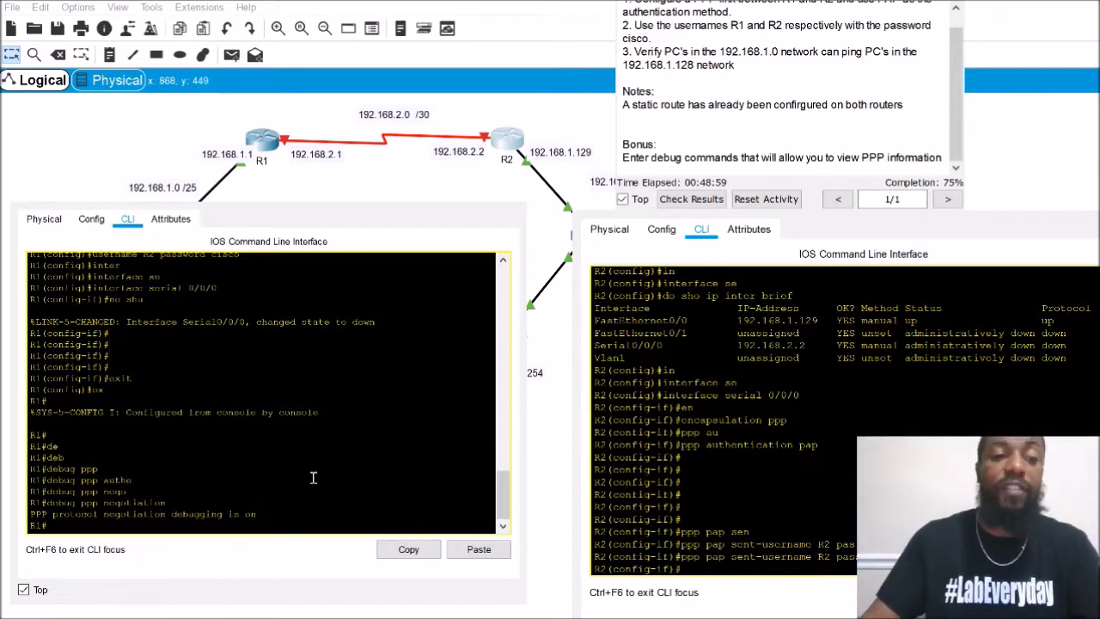
Enable debug ppp authentication on R1
{"action": "key", "text": "Return"}
{"action": "key", "text": "Return"}
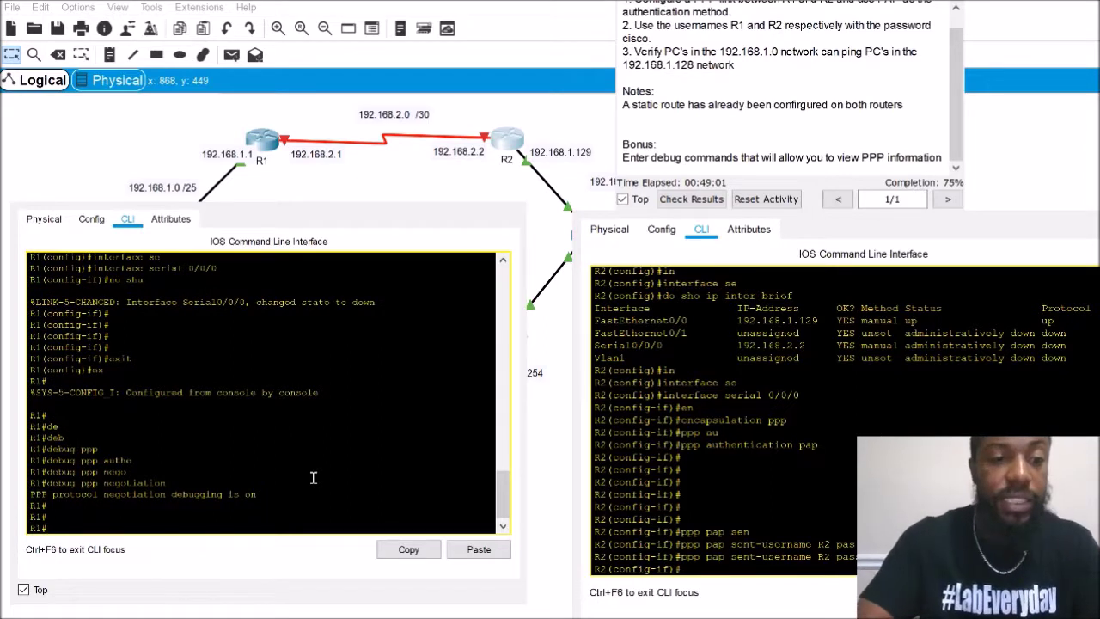
{"action": "type", "text": "de"}
{"action": "key", "text": "Tab"}
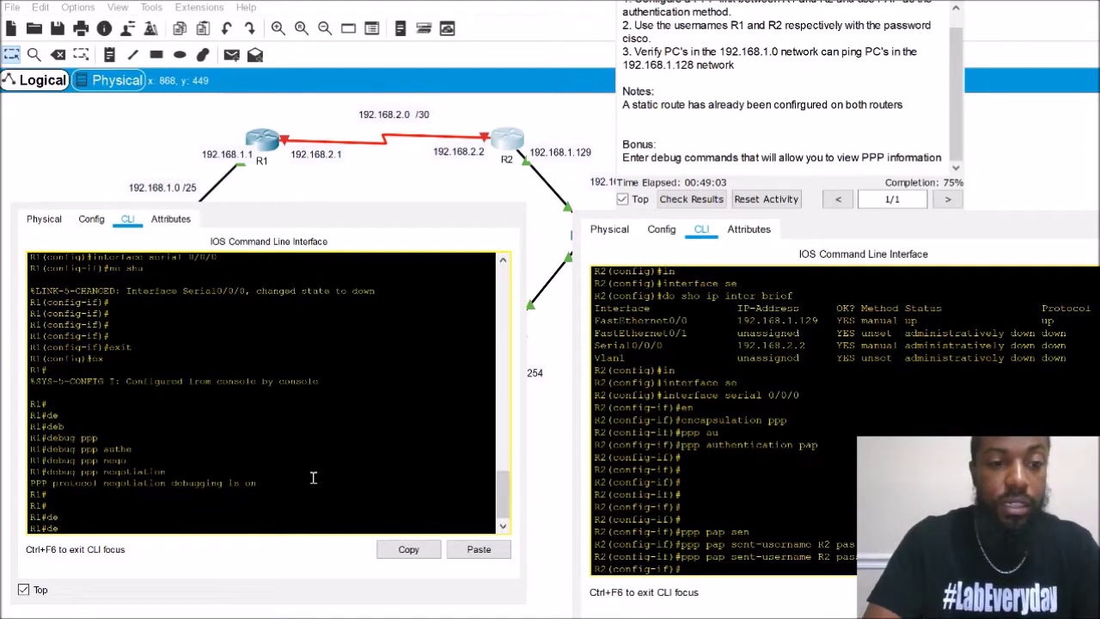
{"action": "type", "text": "b"}
{"action": "key", "text": "Tab"}
{"action": "type", "text": "ppp au"}
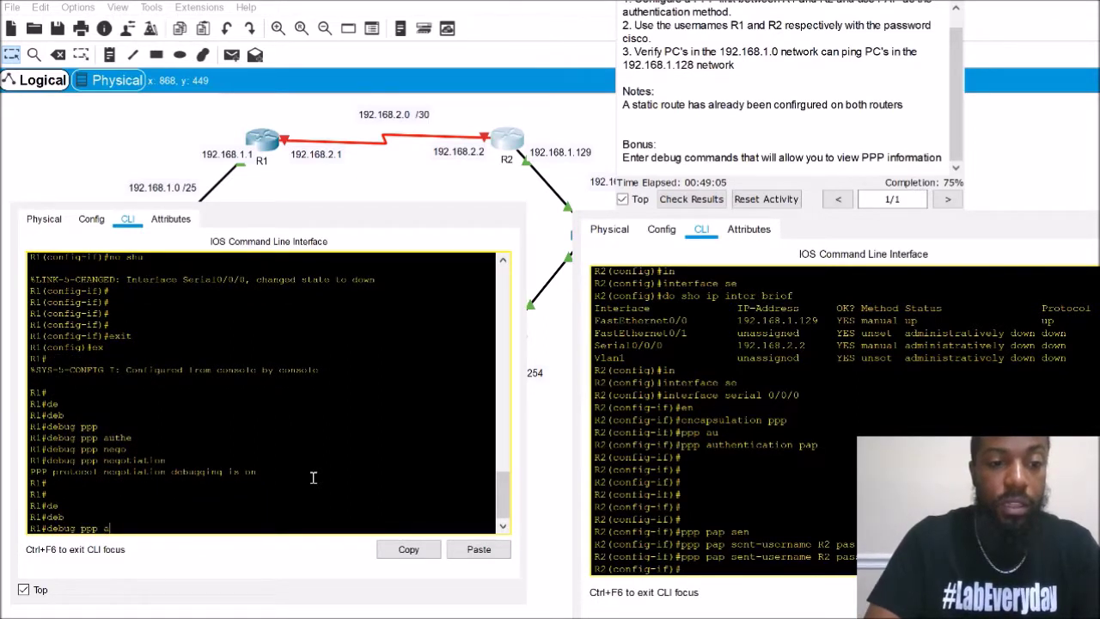
{"action": "key", "text": "Tab"}
{"action": "key", "text": "Return"}
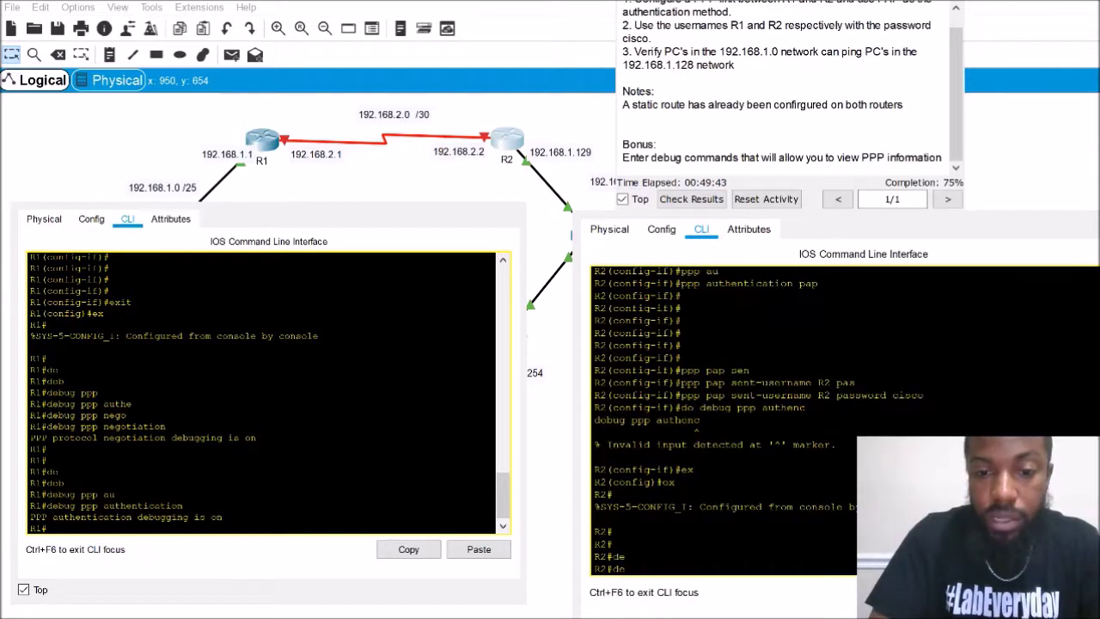
Enable debug ppp authentication and debug ppp negotiation on R2
{"action": "key", "text": "Tab"}
{"action": "type", "text": "ppp au"}
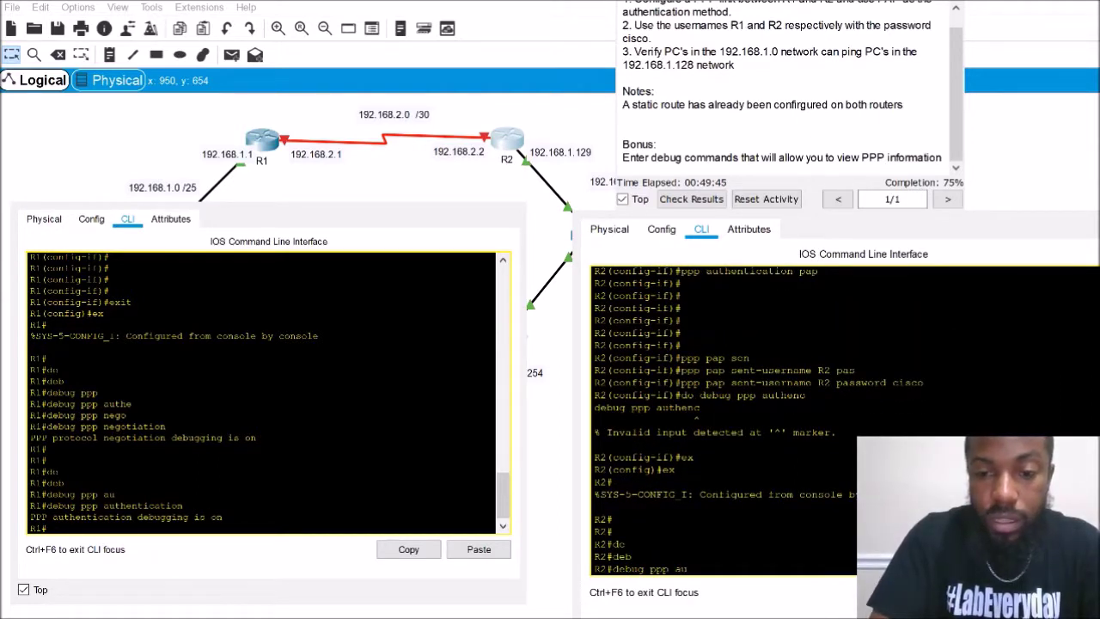
{"action": "key", "text": "Tab"}
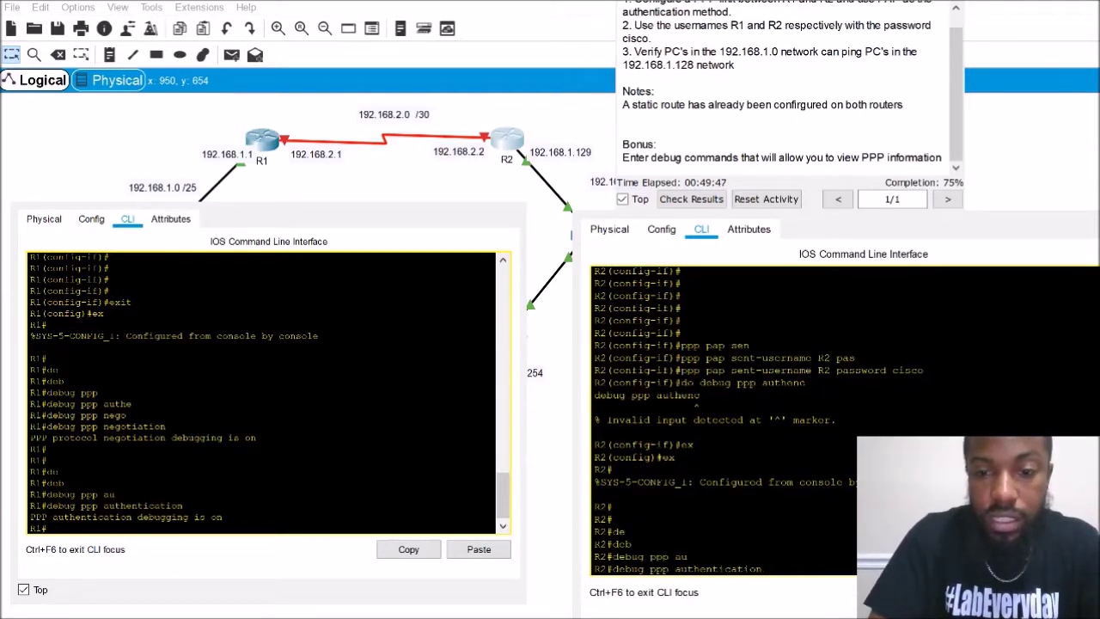
{"action": "key", "text": "Return"}
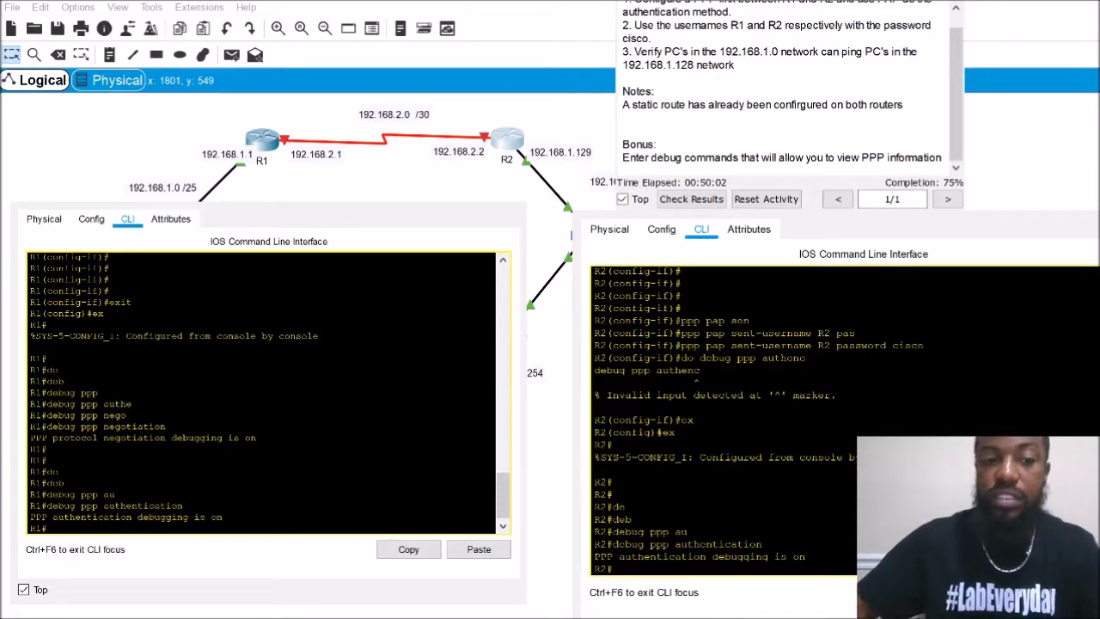
{"action": "key", "text": "Return"}
{"action": "key", "text": "Return"}
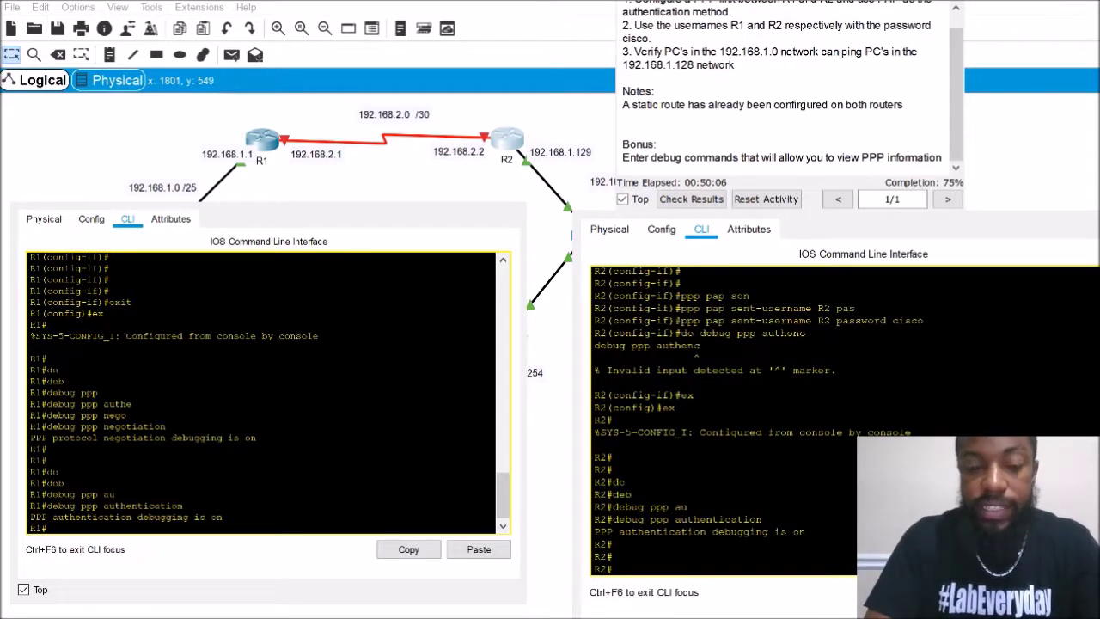
{"action": "type", "text": "deb"}
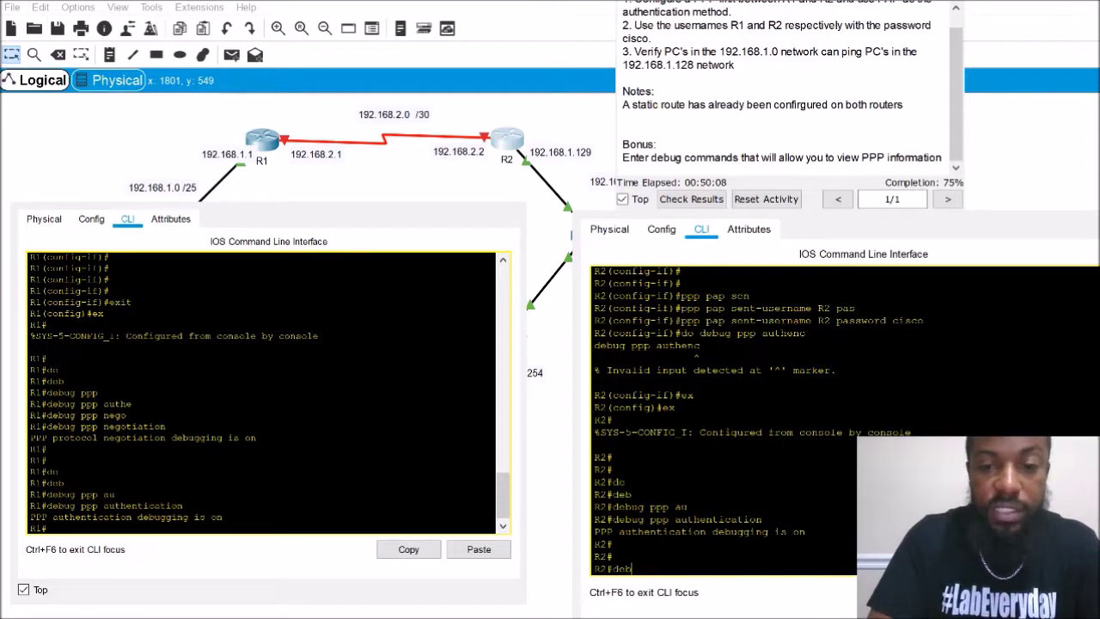
{"action": "type", "text": "ug p"}
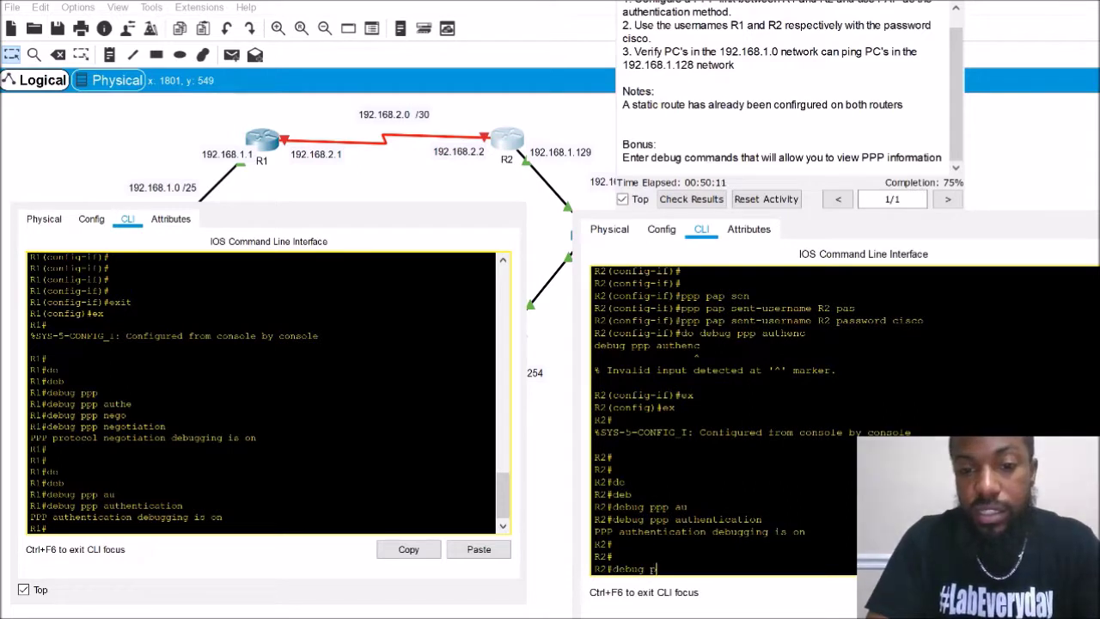
{"action": "type", "text": "pp nego"}
{"action": "key", "text": "Tab"}
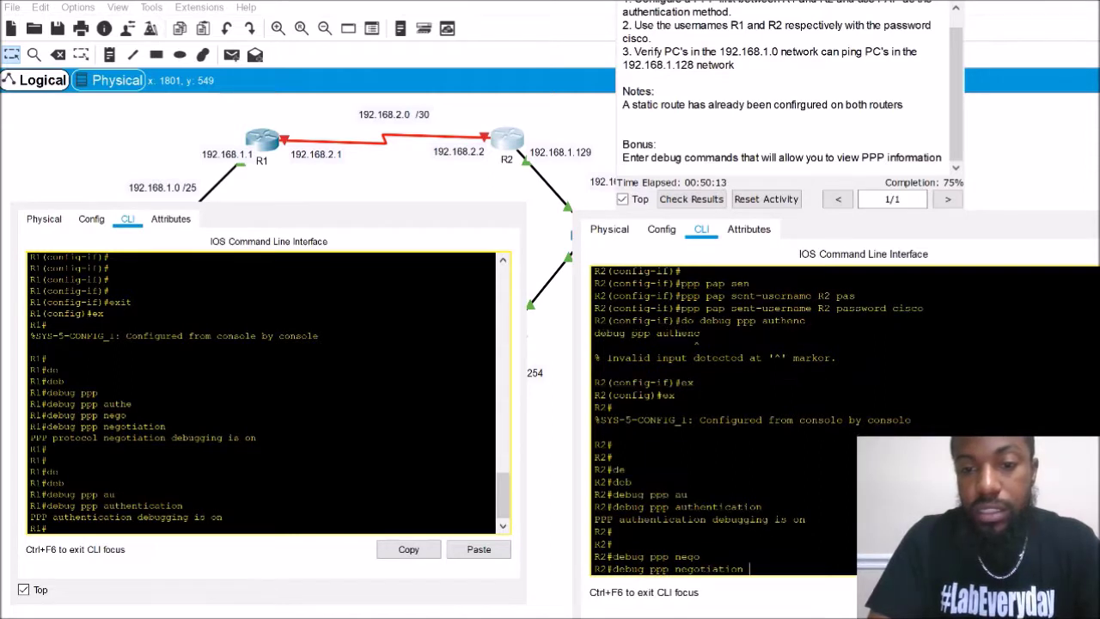
{"action": "key", "text": "Return"}
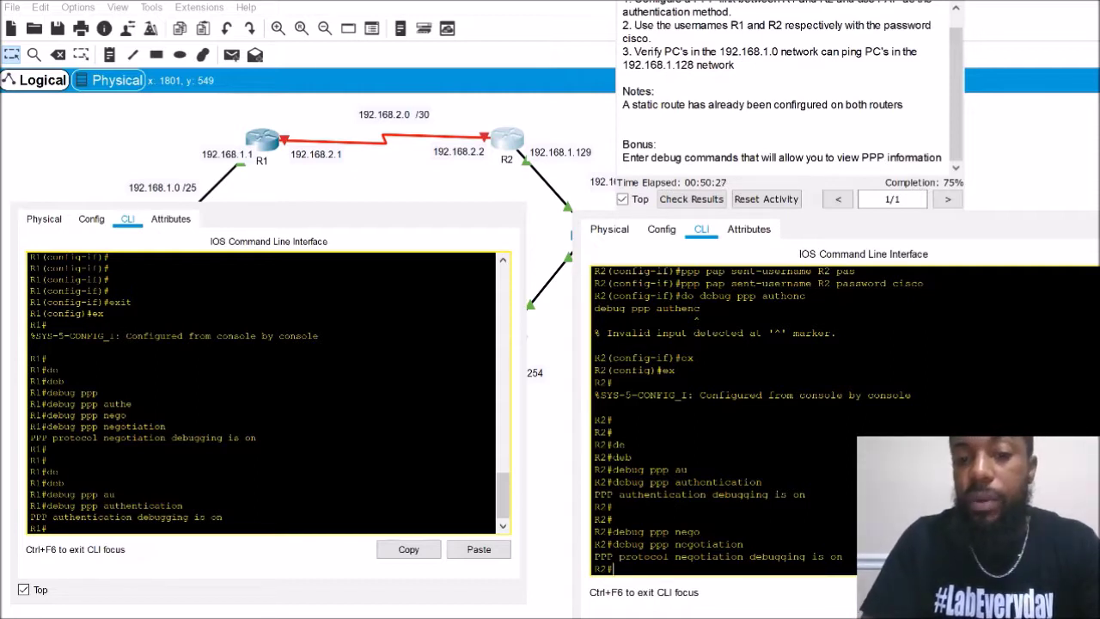
{"action": "type", "text": "use"}
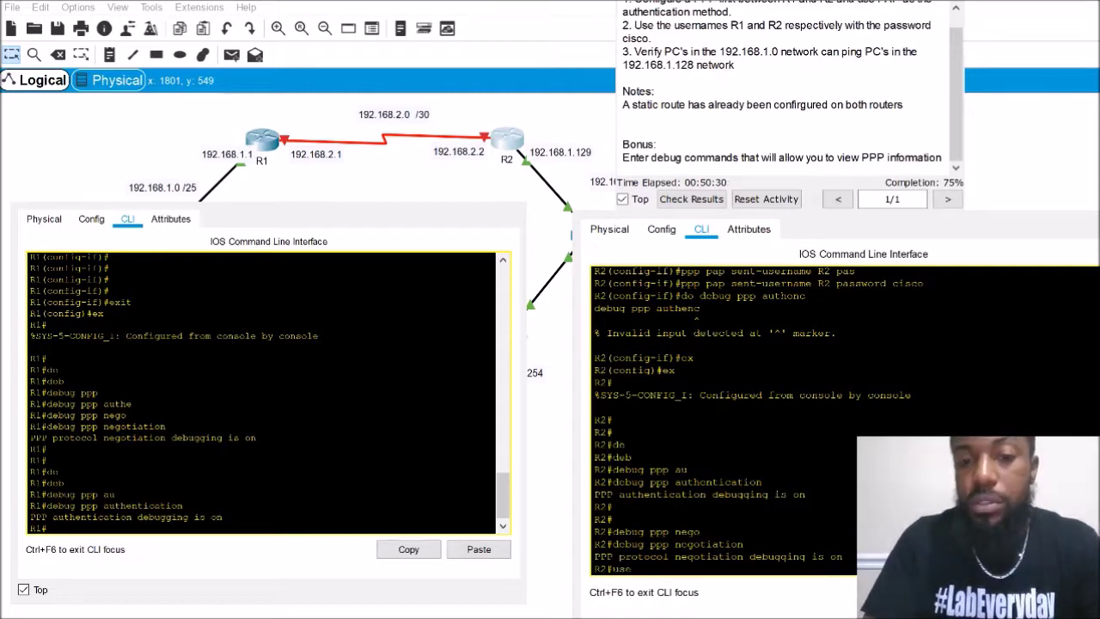
{"action": "key", "text": "Tab"}
{"action": "key", "text": "BackSpace"}
{"action": "key", "text": "BackSpace"}
{"action": "key", "text": "BackSpace"}
On R2, create local user R1 with the lab password from global configuration mode
{"action": "type", "text": "configure t"}
{"action": "key", "text": "Tab"}
{"action": "type", "text": "t"}
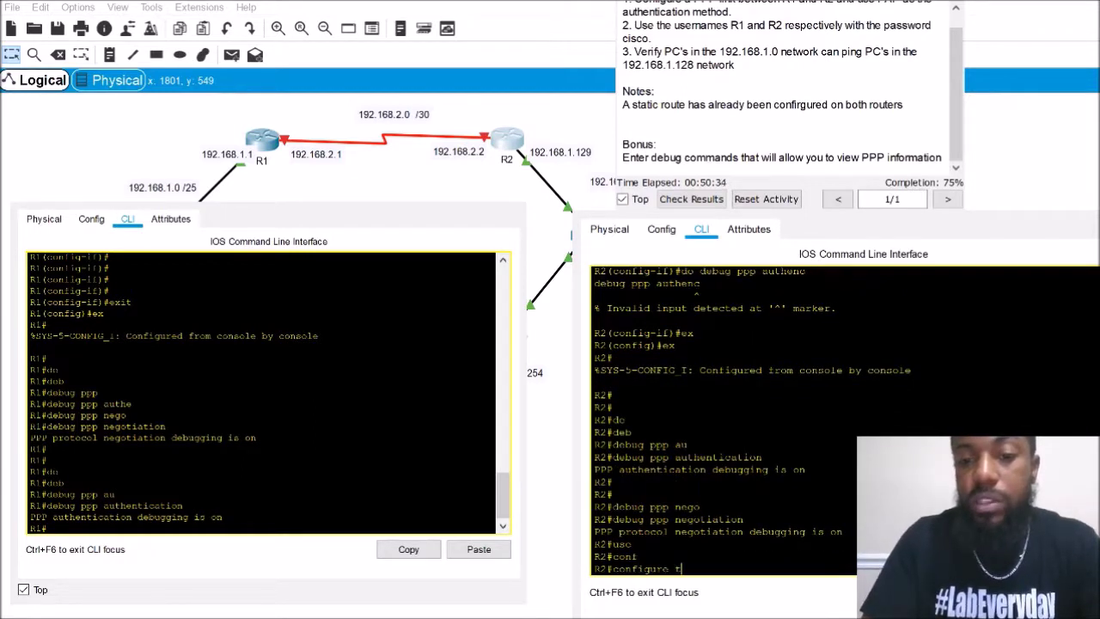
{"action": "key", "text": "Tab"}
{"action": "key", "text": "Return"}
{"action": "type", "text": "use"}
{"action": "key", "text": "Tab"}
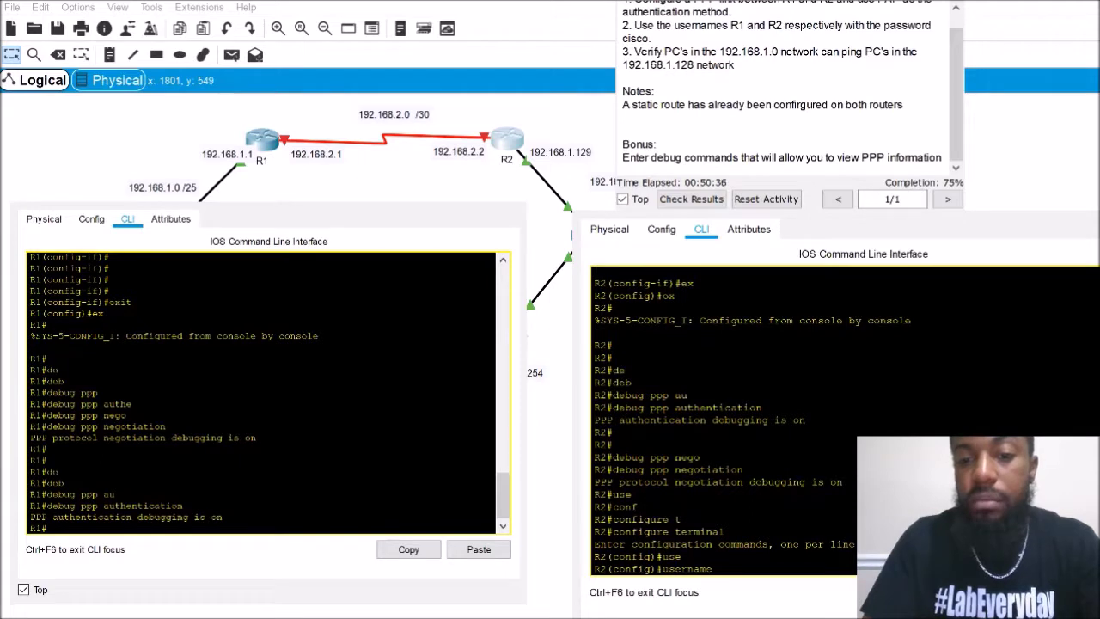
{"action": "type", "text": "R1"}
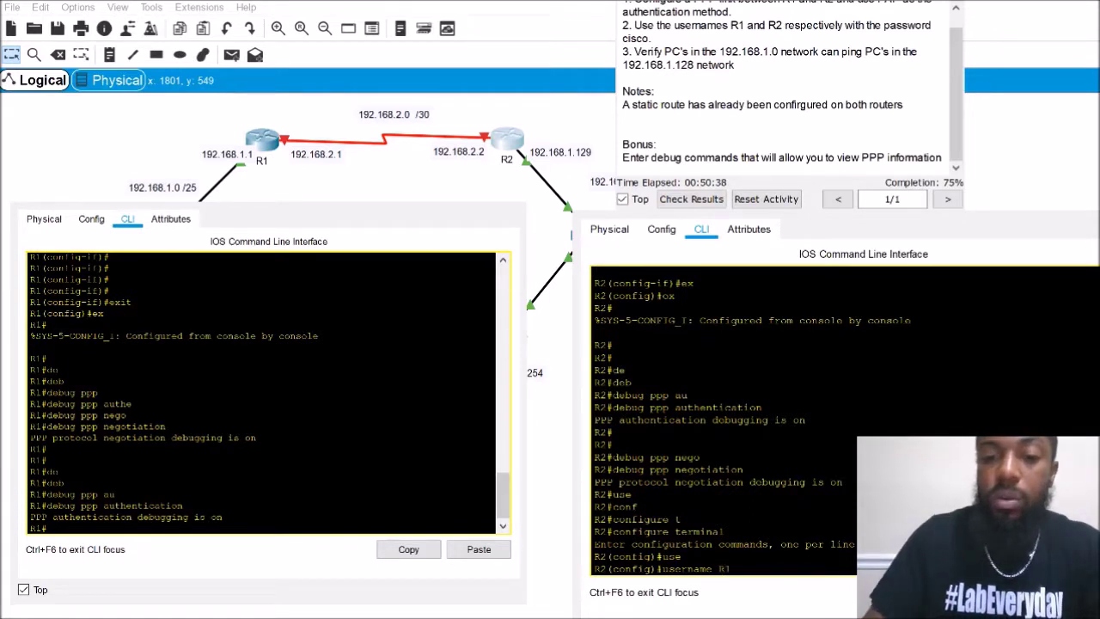
{"action": "type", "text": " pas"}
{"action": "key", "text": "Tab"}
{"action": "type", "text": "cisco"}
{"action": "key", "text": "Return"}
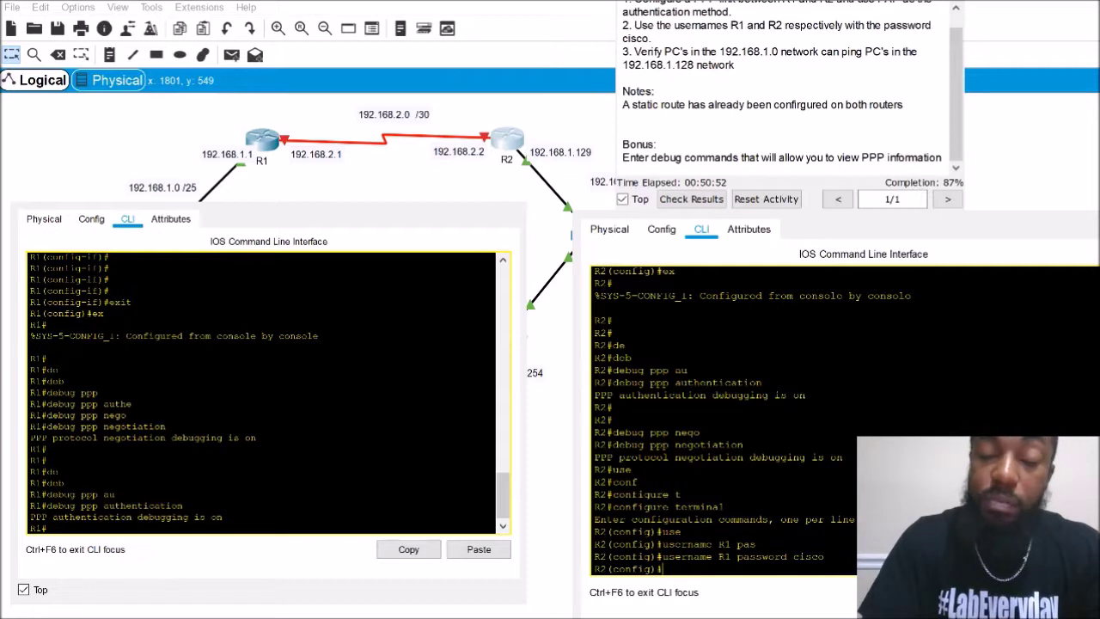
Enable R2's Serial0/0/0 interface with no shutdown
{"action": "type", "text": "int"}
{"action": "key", "text": "Tab"}
{"action": "type", "text": "se"}
{"action": "key", "text": "Tab"}
{"action": "type", "text": "0/0/0"}
{"action": "key", "text": "Return"}
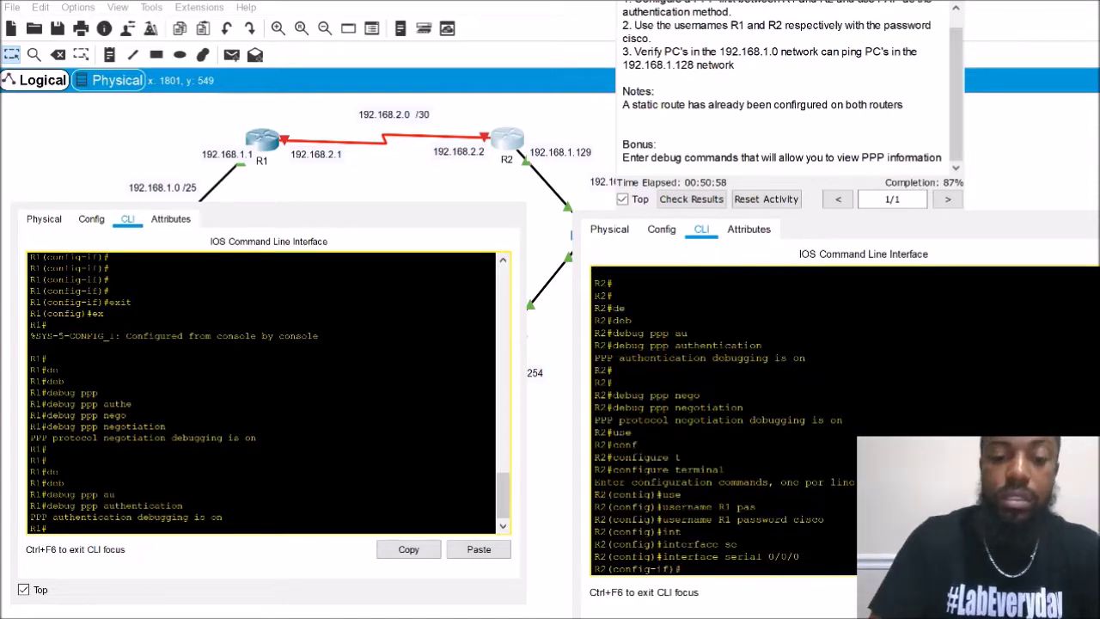
{"action": "type", "text": "no hut"}
{"action": "key", "text": "Return"}
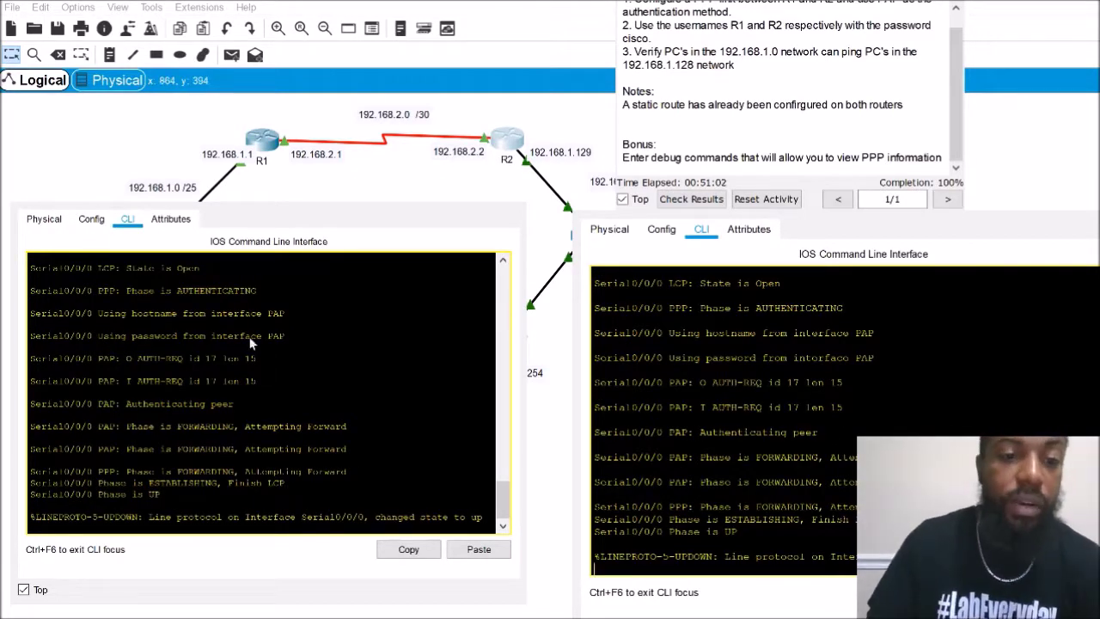
{"action": "scroll", "coordinate": [219, 362], "scroll_direction": "up", "scroll_amount": 3}
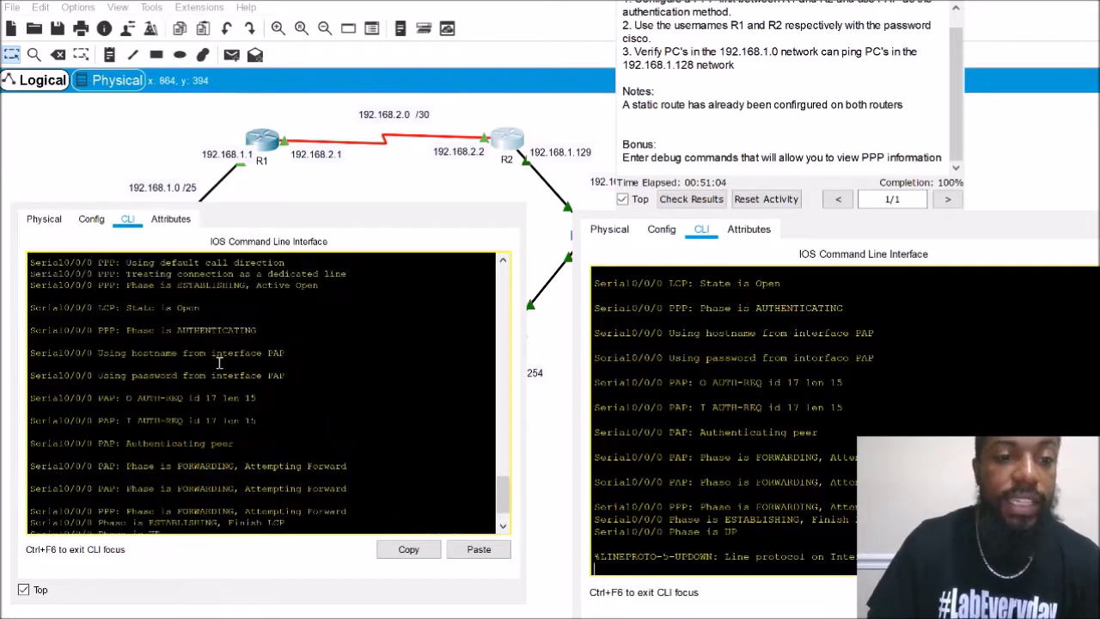
{"action": "scroll", "coordinate": [219, 362], "scroll_direction": "up", "scroll_amount": 1}
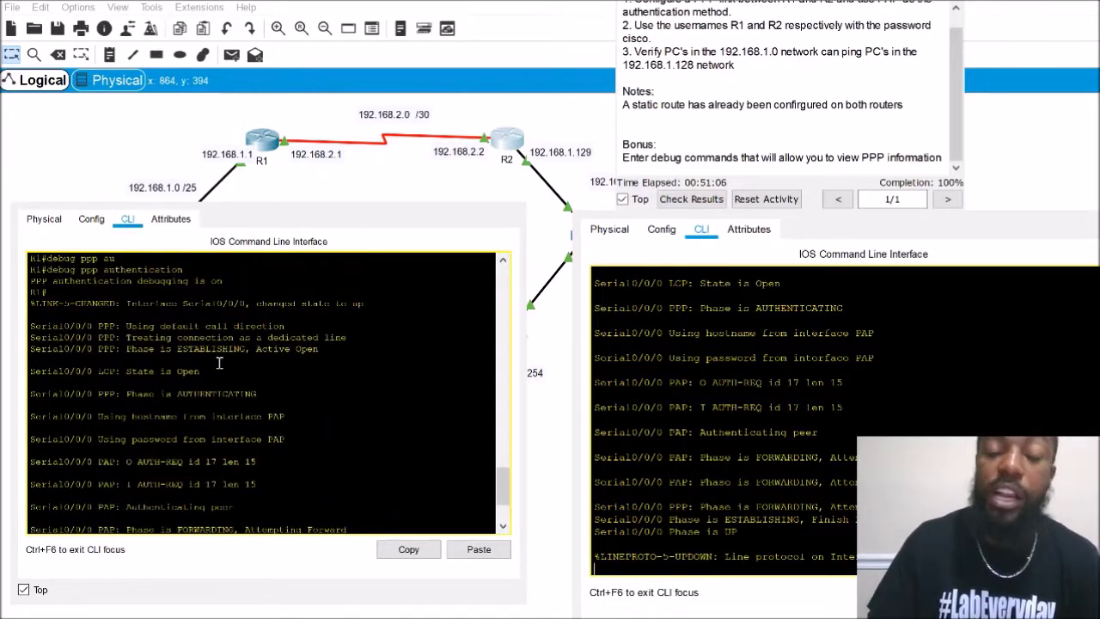
{"action": "scroll", "coordinate": [219, 362], "scroll_direction": "up", "scroll_amount": 2}
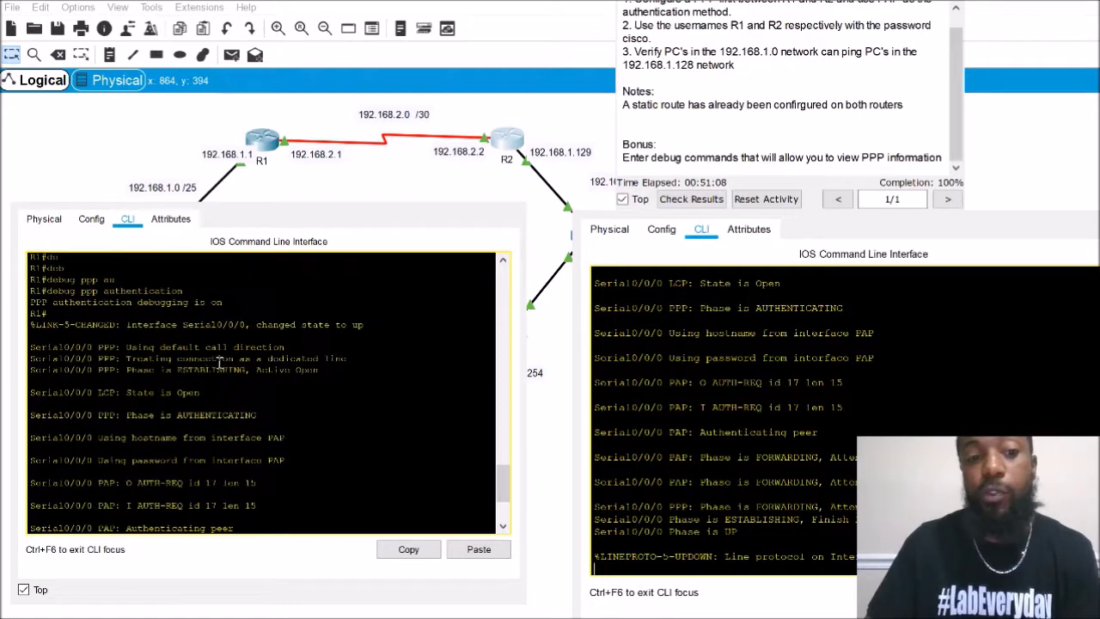
{"action": "scroll", "coordinate": [192, 358], "scroll_direction": "down", "scroll_amount": 4}
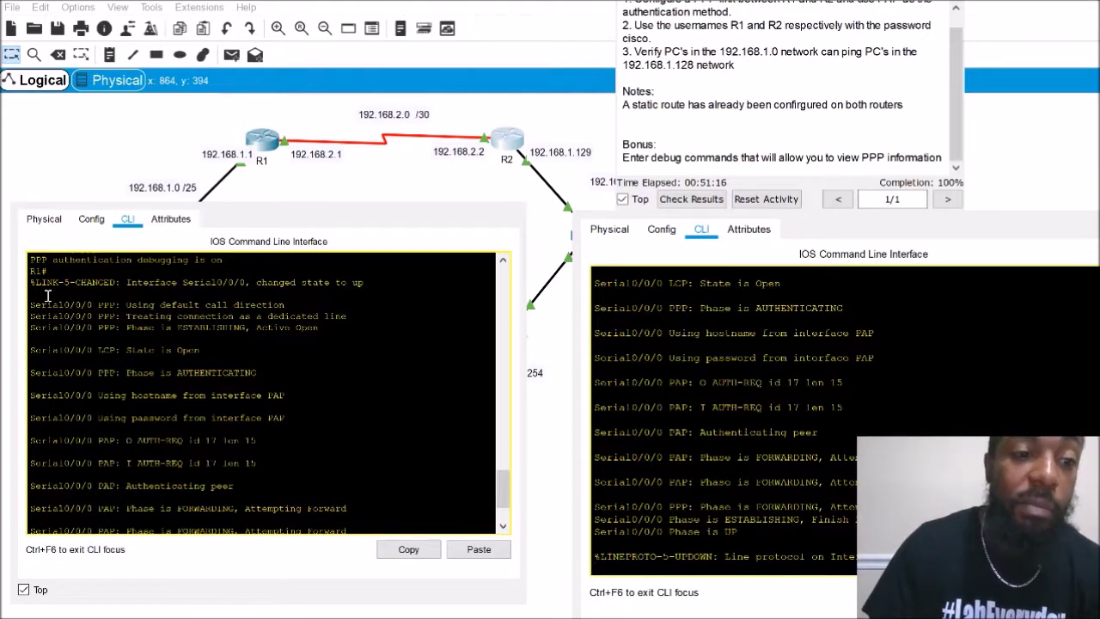
{"action": "left_click_drag", "start_coordinate": [34, 304], "coordinate": [310, 490]}
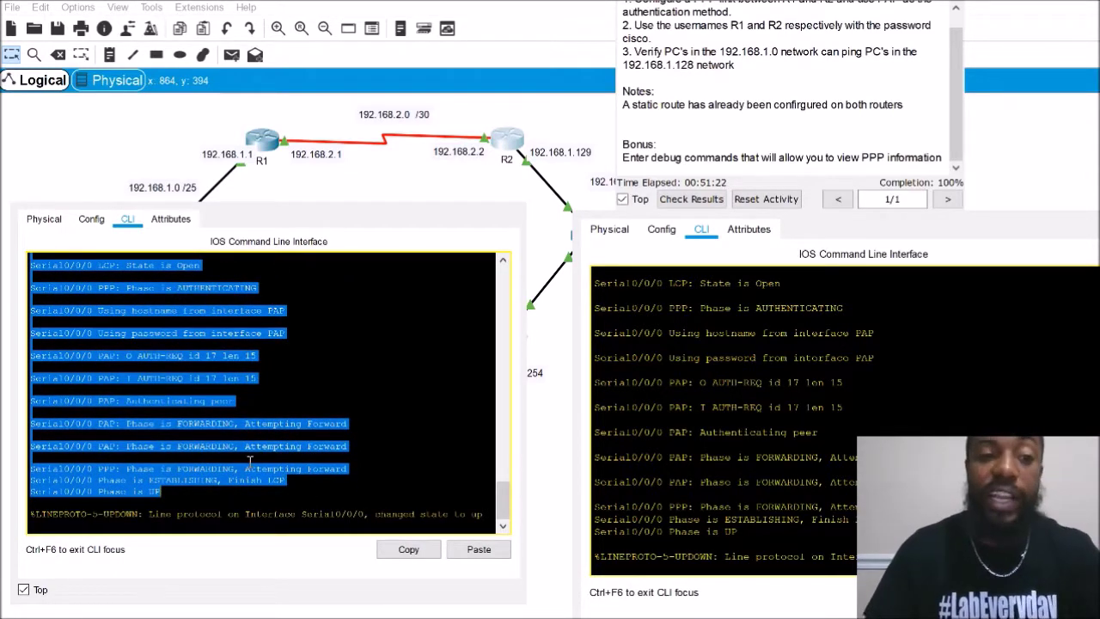
{"action": "left_click", "coordinate": [216, 332]}
{"action": "scroll", "coordinate": [228, 320], "scroll_direction": "up", "scroll_amount": 3}
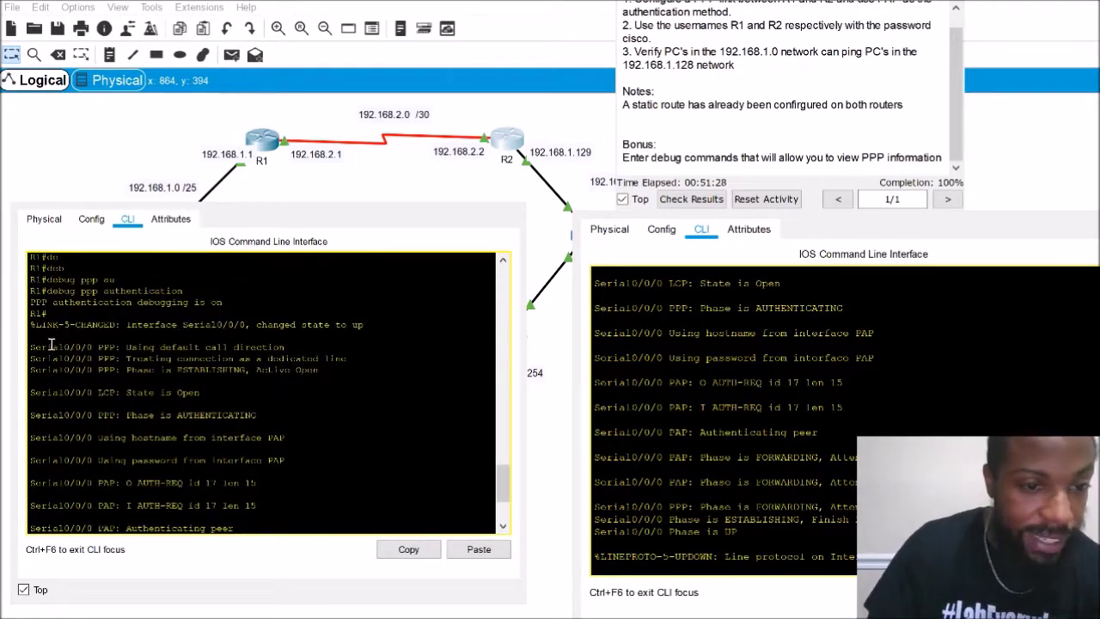
{"action": "left_click_drag", "start_coordinate": [31, 346], "coordinate": [315, 346]}
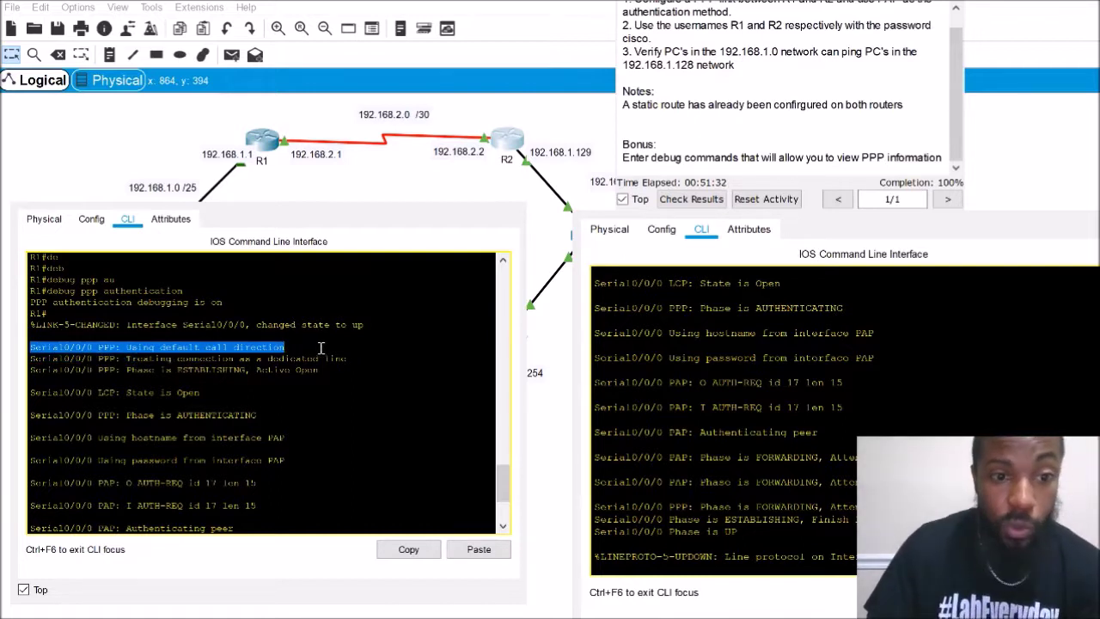
{"action": "left_click_drag", "start_coordinate": [52, 361], "coordinate": [359, 358]}
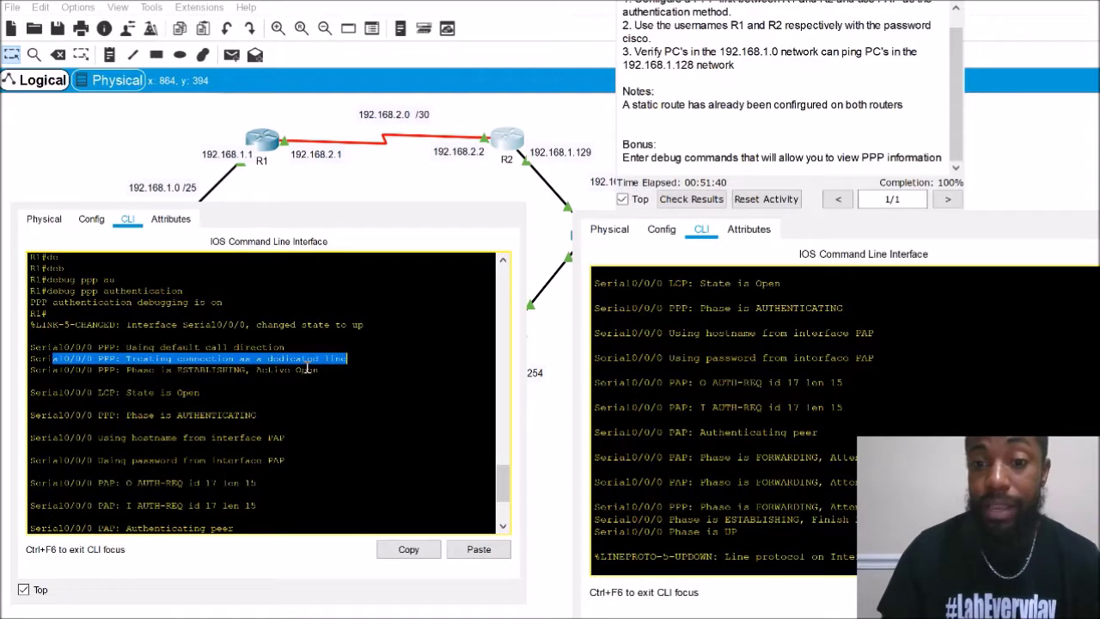
{"action": "left_click_drag", "start_coordinate": [126, 369], "coordinate": [331, 369]}
{"action": "left_click_drag", "start_coordinate": [203, 392], "coordinate": [30, 396]}
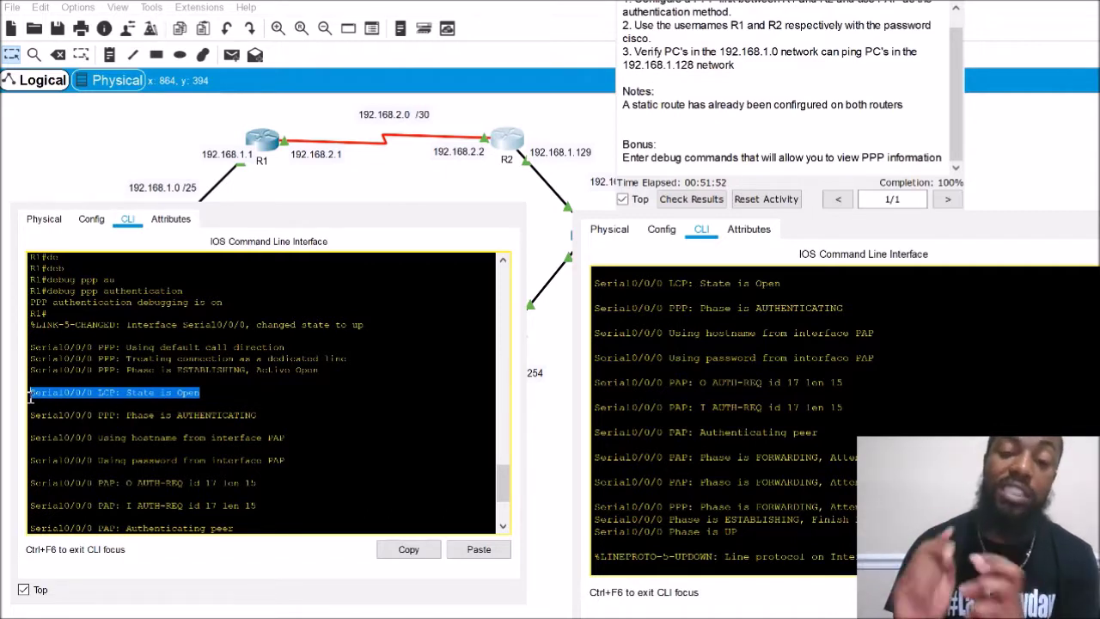
{"action": "left_click_drag", "start_coordinate": [251, 416], "coordinate": [28, 421]}
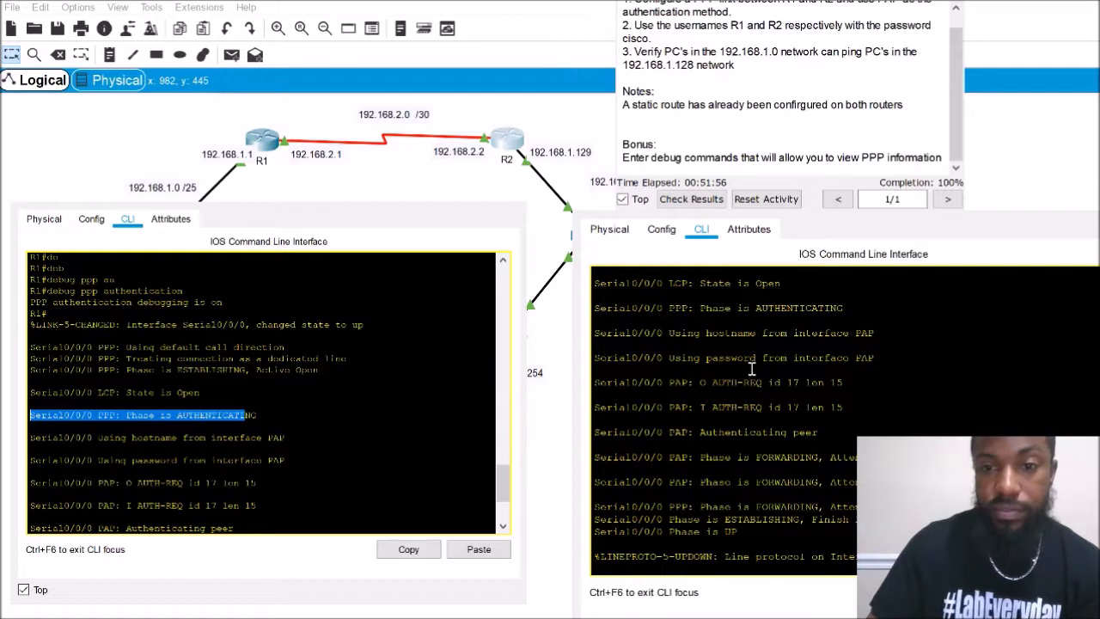
{"action": "scroll", "coordinate": [756, 378], "scroll_direction": "up", "scroll_amount": 1}
{"action": "scroll", "coordinate": [834, 342], "scroll_direction": "up", "scroll_amount": 1}
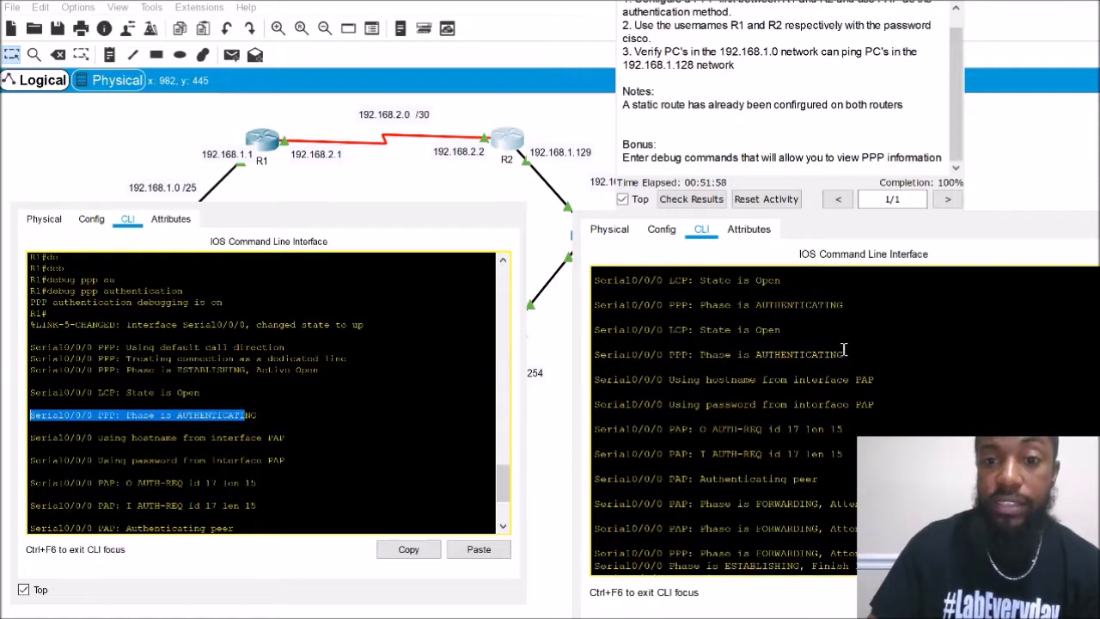
{"action": "left_click_drag", "start_coordinate": [832, 329], "coordinate": [607, 330]}
{"action": "left_click_drag", "start_coordinate": [845, 354], "coordinate": [608, 354]}
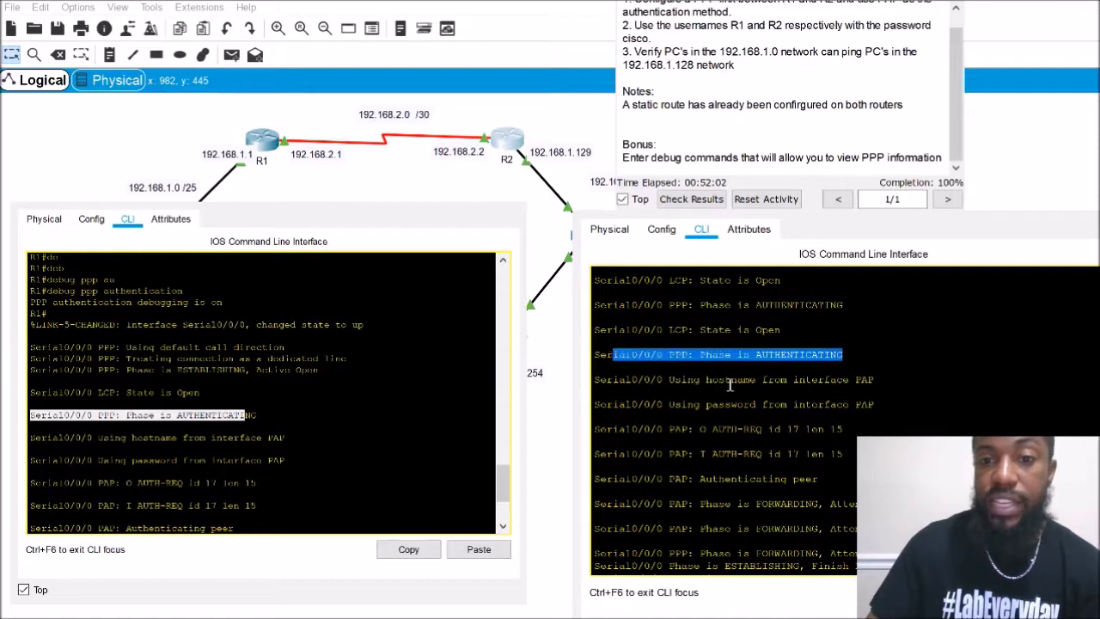
{"action": "left_click_drag", "start_coordinate": [873, 382], "coordinate": [619, 383]}
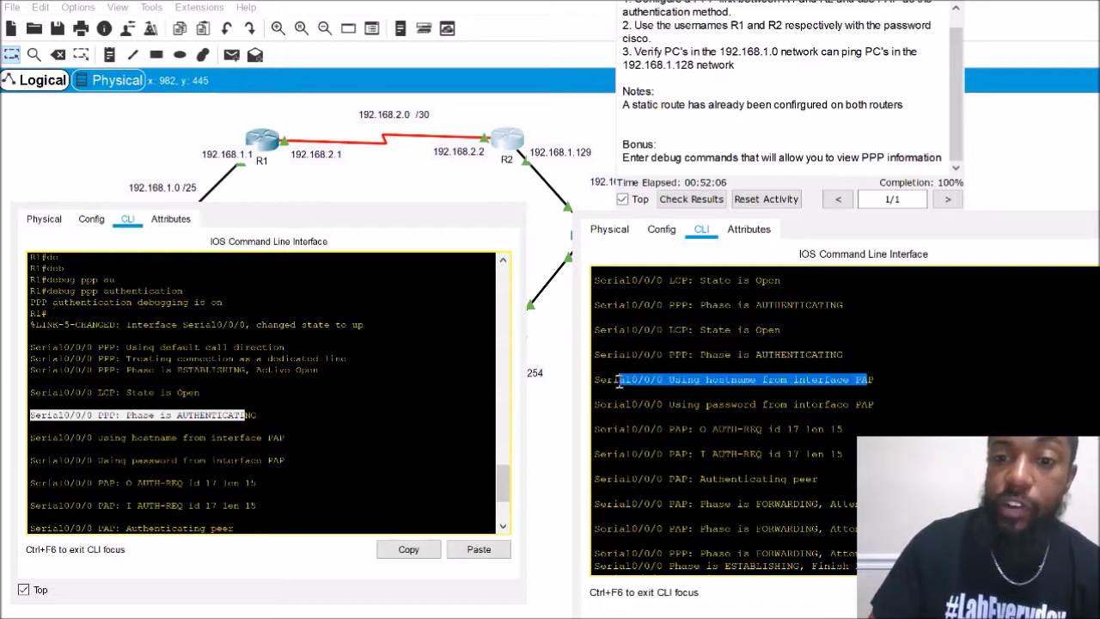
{"action": "left_click", "coordinate": [830, 385]}
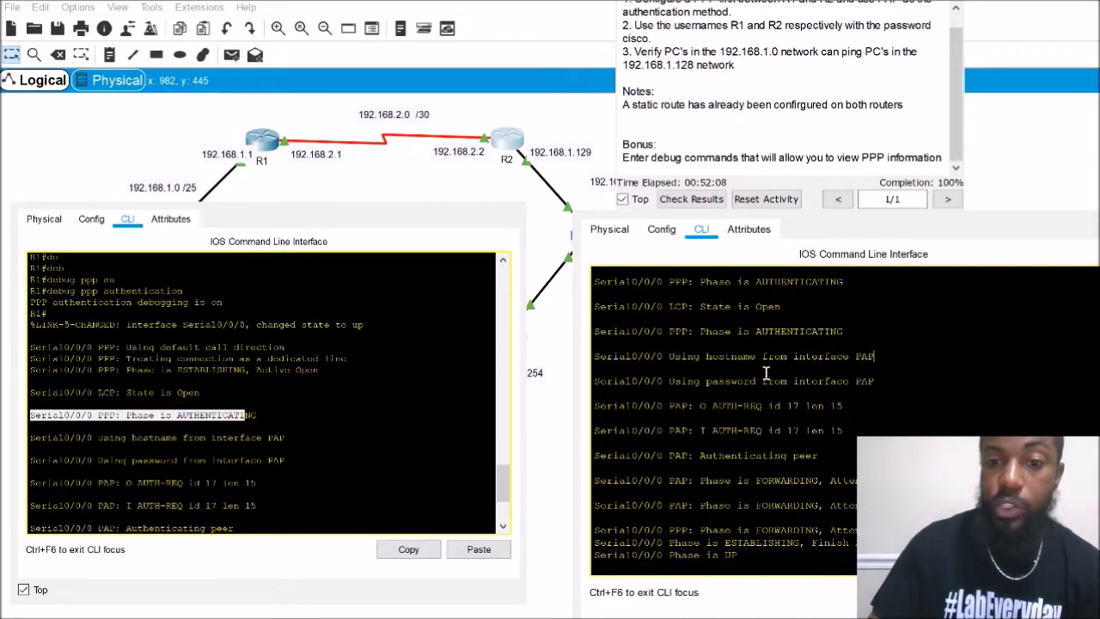
{"action": "left_click_drag", "start_coordinate": [874, 381], "coordinate": [582, 376]}
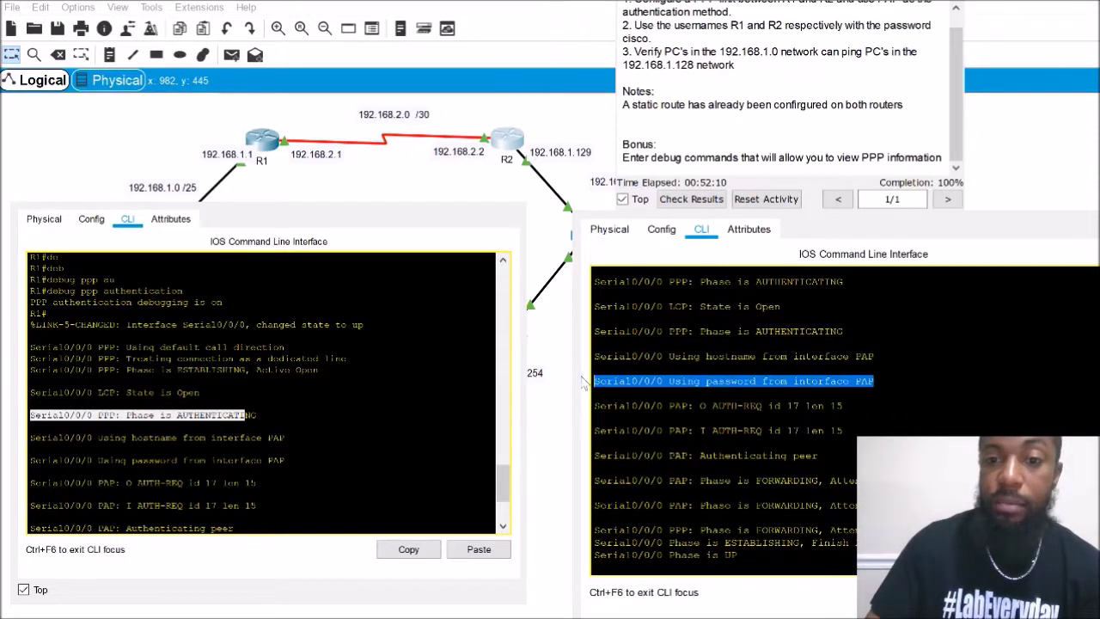
{"action": "left_click_drag", "start_coordinate": [818, 429], "coordinate": [593, 430]}
{"action": "scroll", "coordinate": [219, 460], "scroll_direction": "down", "scroll_amount": 2}
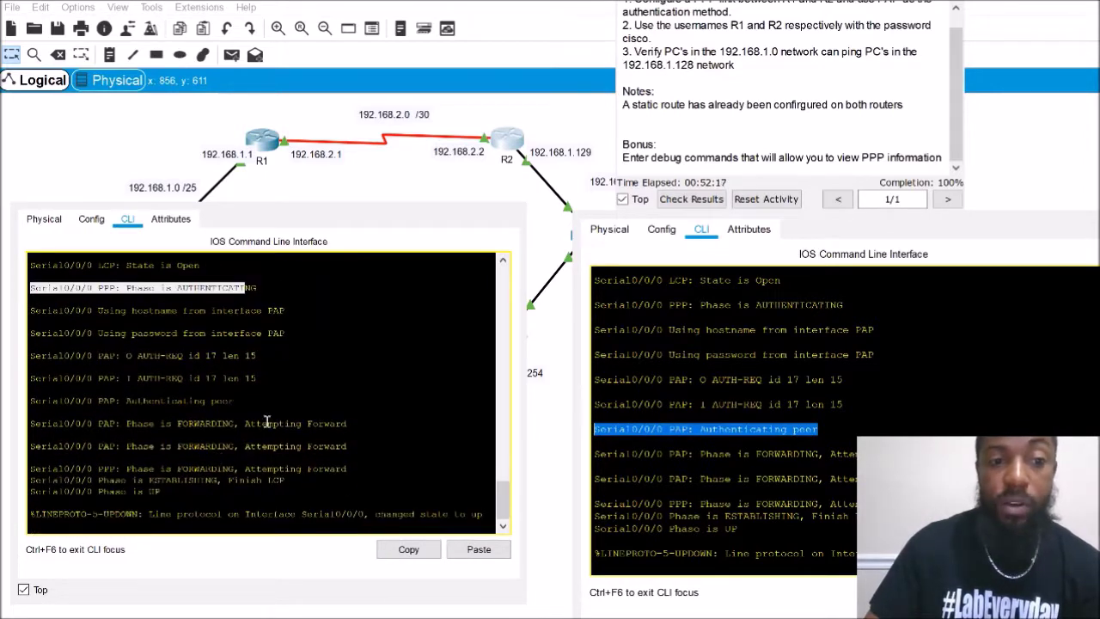
{"action": "left_click_drag", "start_coordinate": [245, 404], "coordinate": [348, 424]}
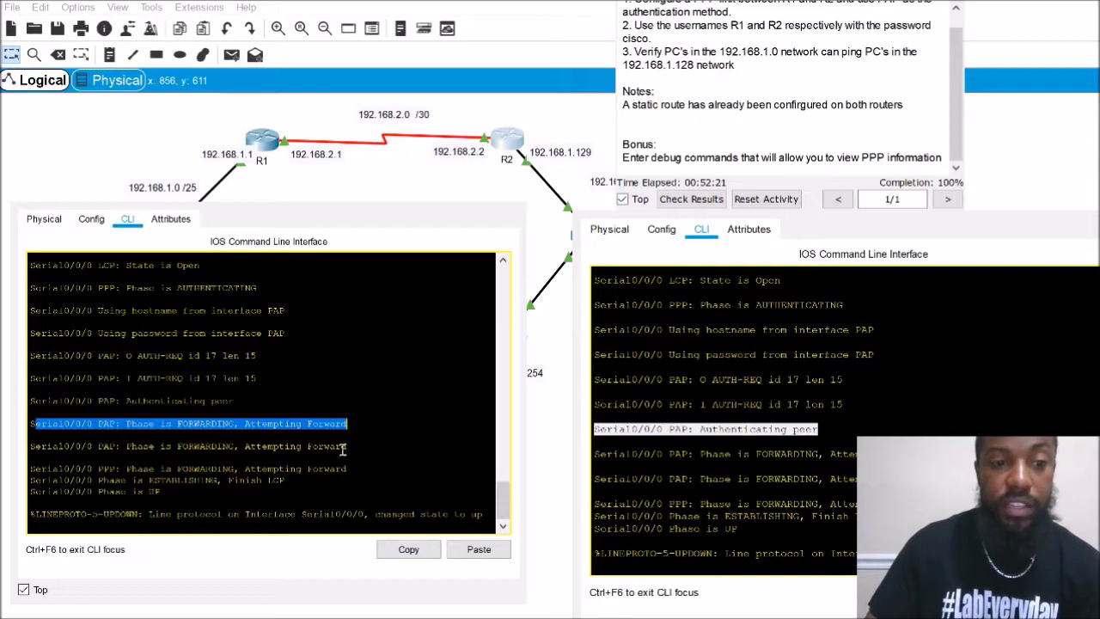
{"action": "left_click_drag", "start_coordinate": [287, 481], "coordinate": [29, 479]}
{"action": "left_click_drag", "start_coordinate": [160, 493], "coordinate": [29, 481]}
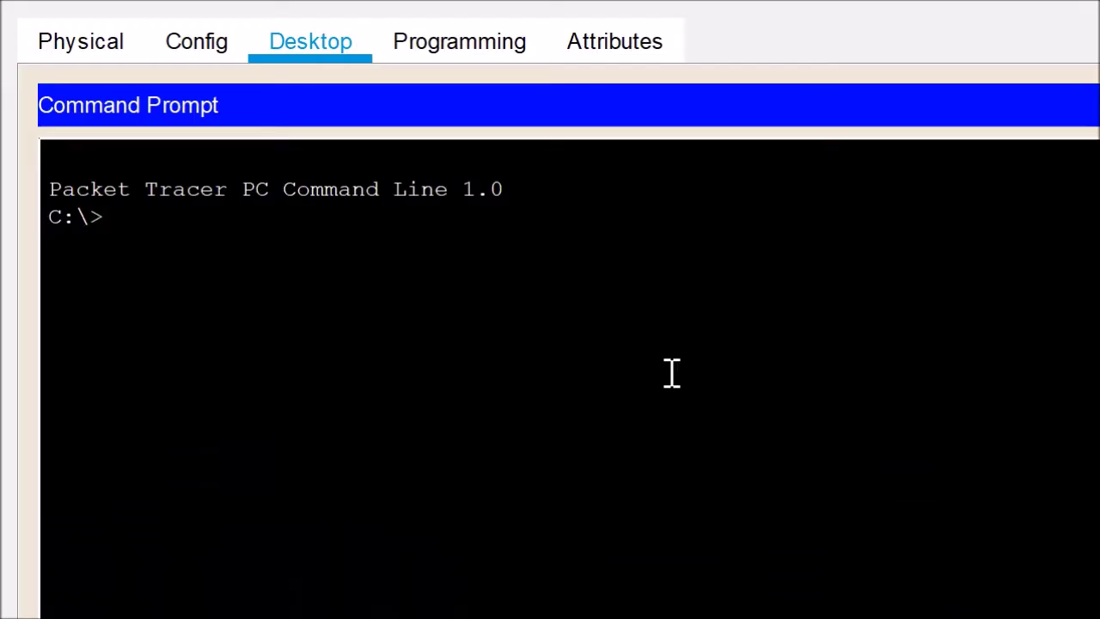
Run ping 192.168.1.254 in the PC's command prompt
{"action": "type", "text": "ping 192.168.1.254"}
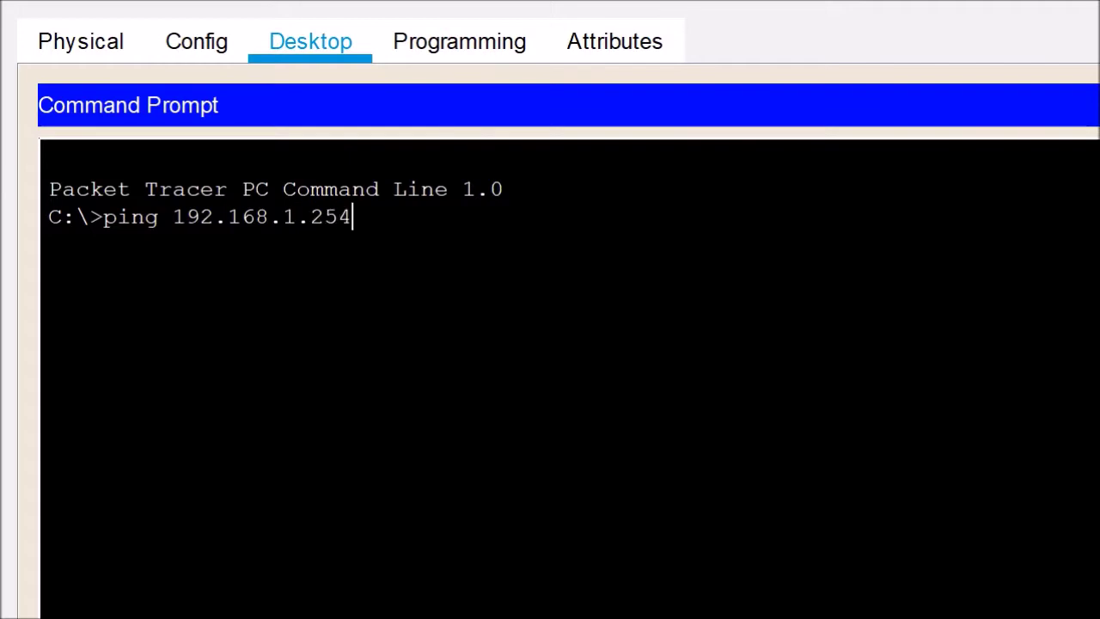
{"action": "key", "text": "Return"}
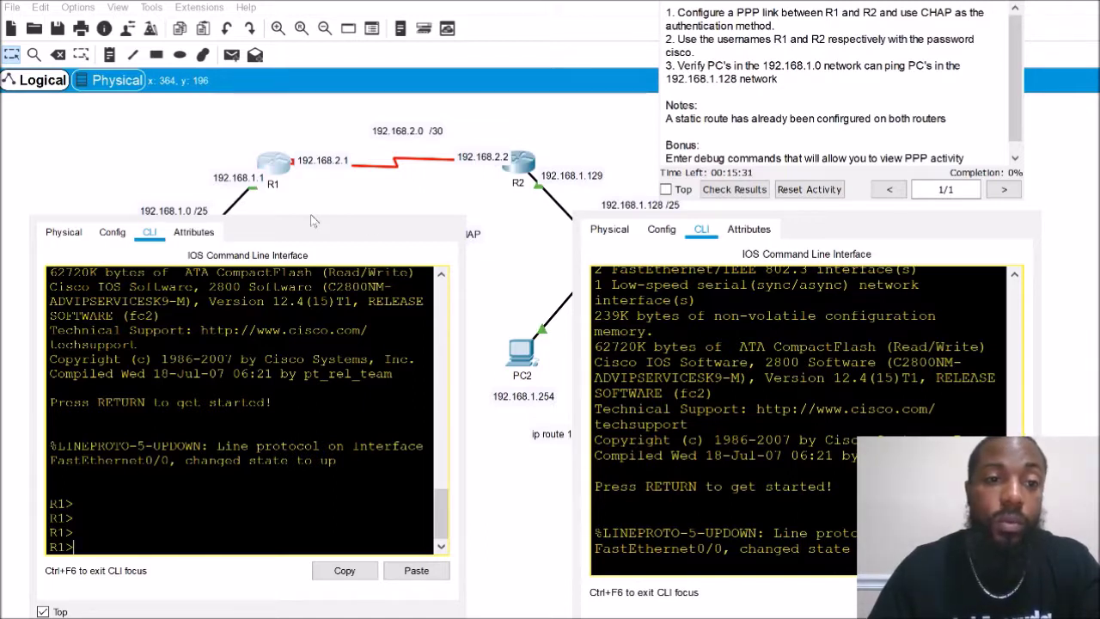
On R1, set encapsulation ppp on interface Serial0/0/0
{"action": "key", "text": "Return"}
{"action": "key", "text": "Return"}
{"action": "key", "text": "Return"}
{"action": "type", "text": "e"}
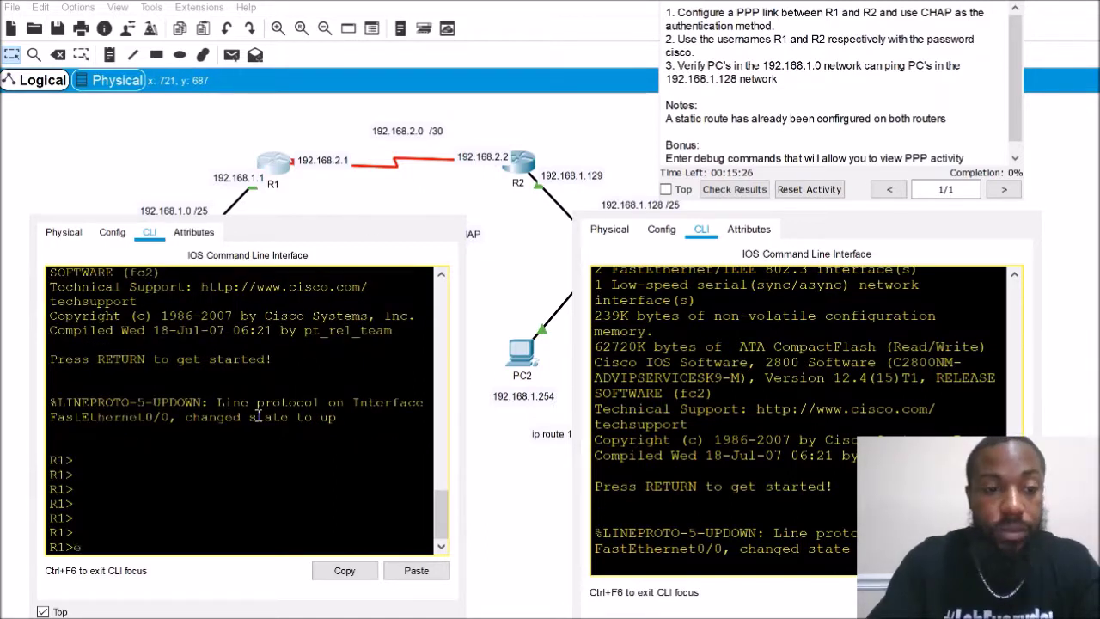
{"action": "type", "text": "na"}
{"action": "key", "text": "Return"}
{"action": "type", "text": "configure t"}
{"action": "key", "text": "Tab"}
{"action": "type", "text": "t"}
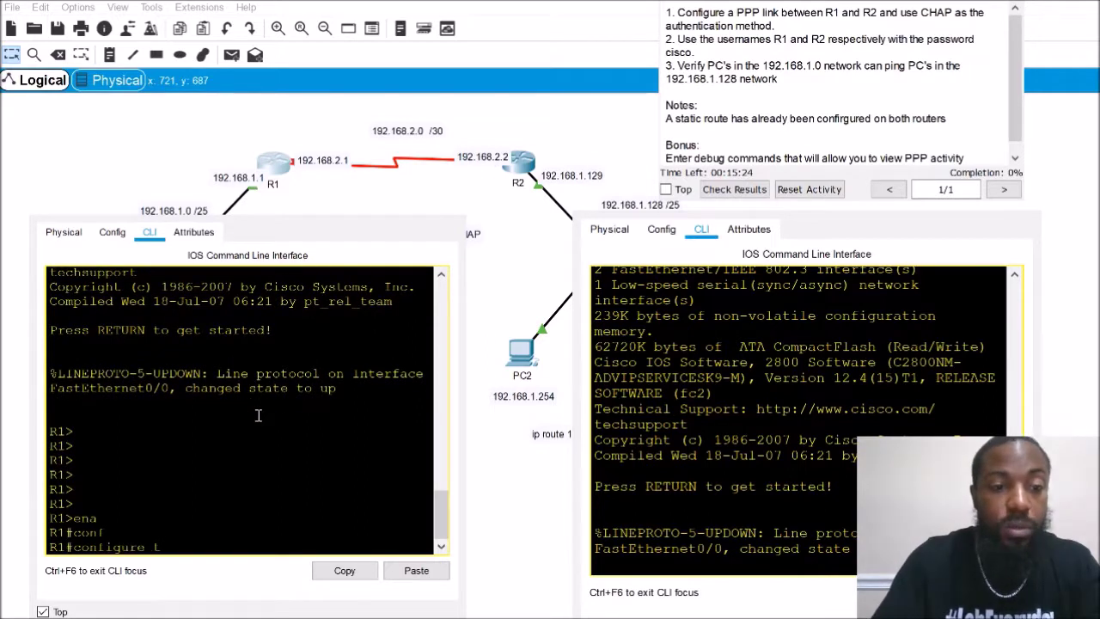
{"action": "type", "text": "e"}
{"action": "key", "text": "Tab"}
{"action": "key", "text": "Return"}
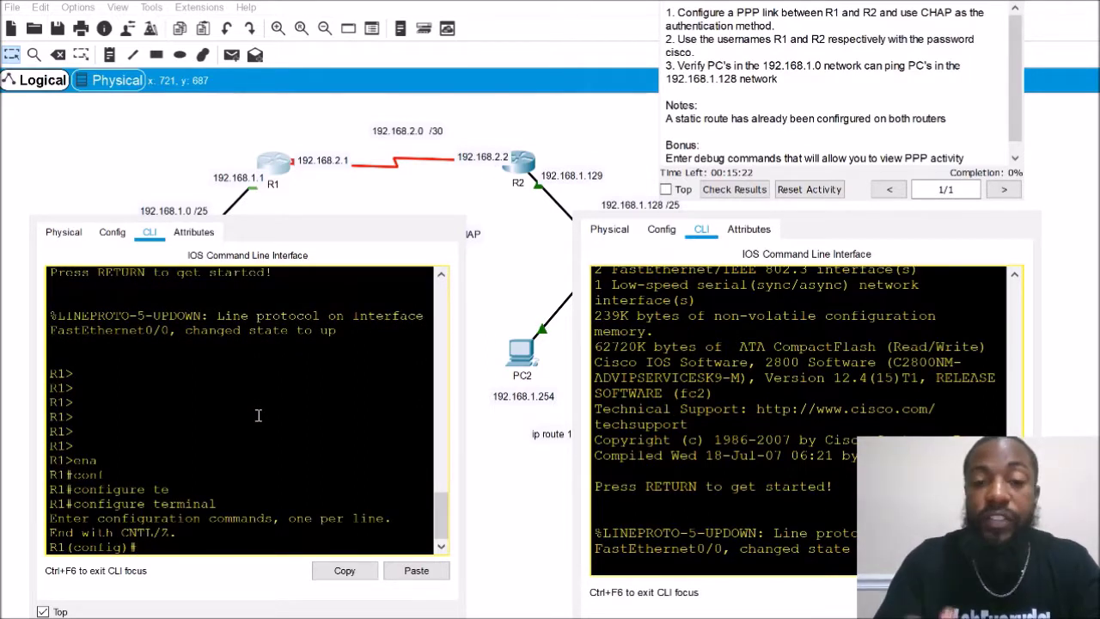
{"action": "type", "text": "in"}
{"action": "key", "text": "Tab"}
{"action": "type", "text": "se"}
{"action": "key", "text": "Tab"}
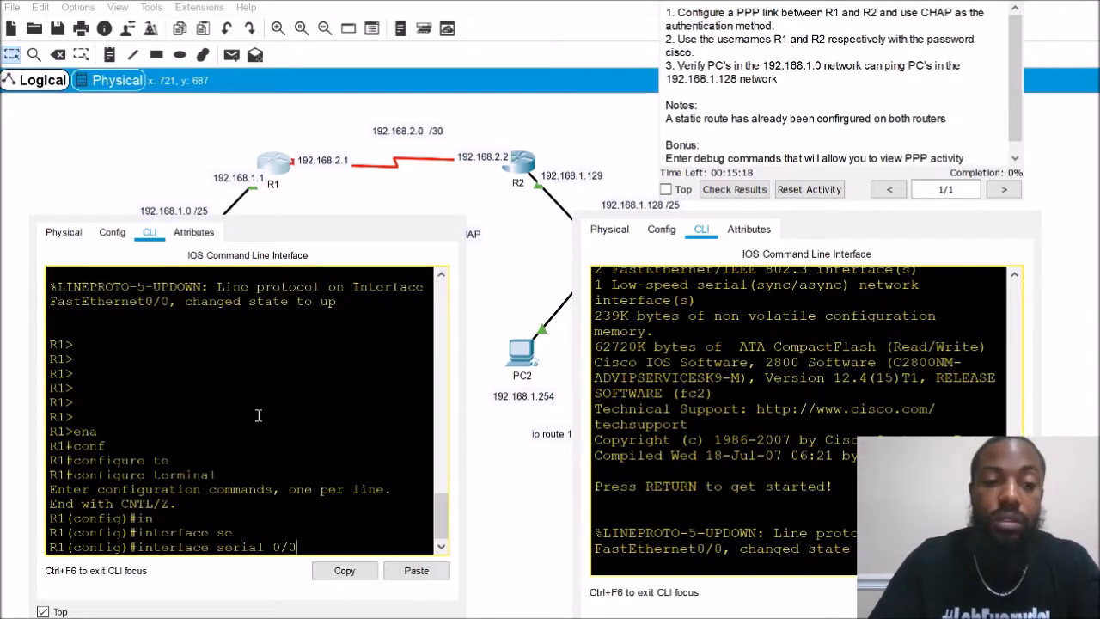
{"action": "type", "text": "0/0/0"}
{"action": "key", "text": "Return"}
{"action": "type", "text": "en"}
{"action": "key", "text": "Tab"}
{"action": "type", "text": "ppp"}
{"action": "key", "text": "Return"}
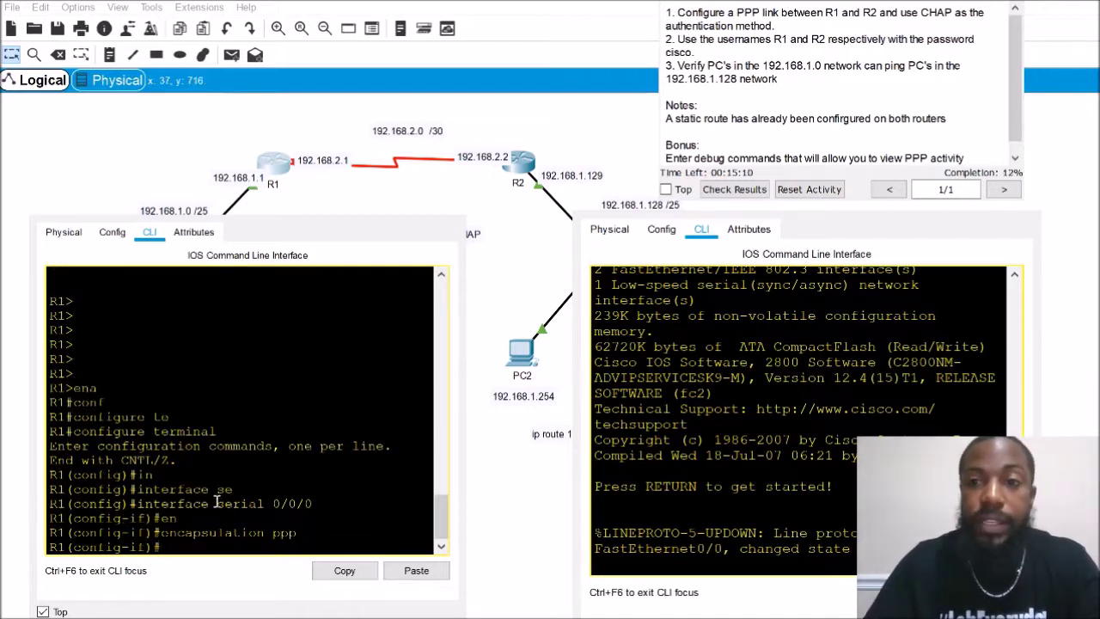
Set ppp authentication chap on Serial0/0/0 and exit back to privileged mode
{"action": "type", "text": "ppp auth"}
{"action": "key", "text": "Tab"}
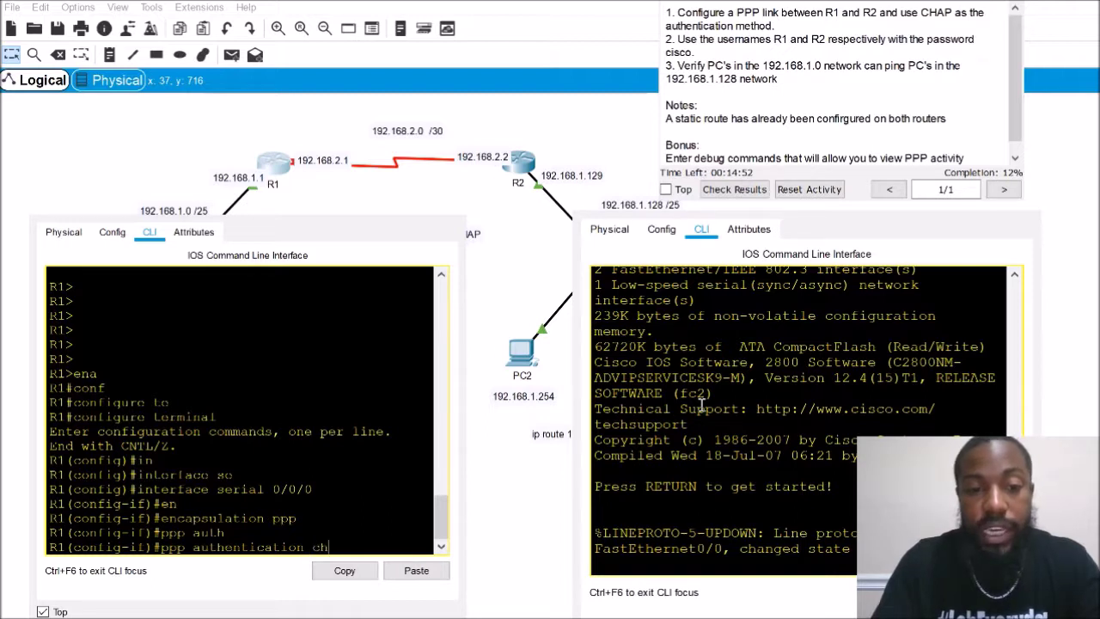
{"action": "key", "text": "BackSpace"}
{"action": "key", "text": "BackSpace"}
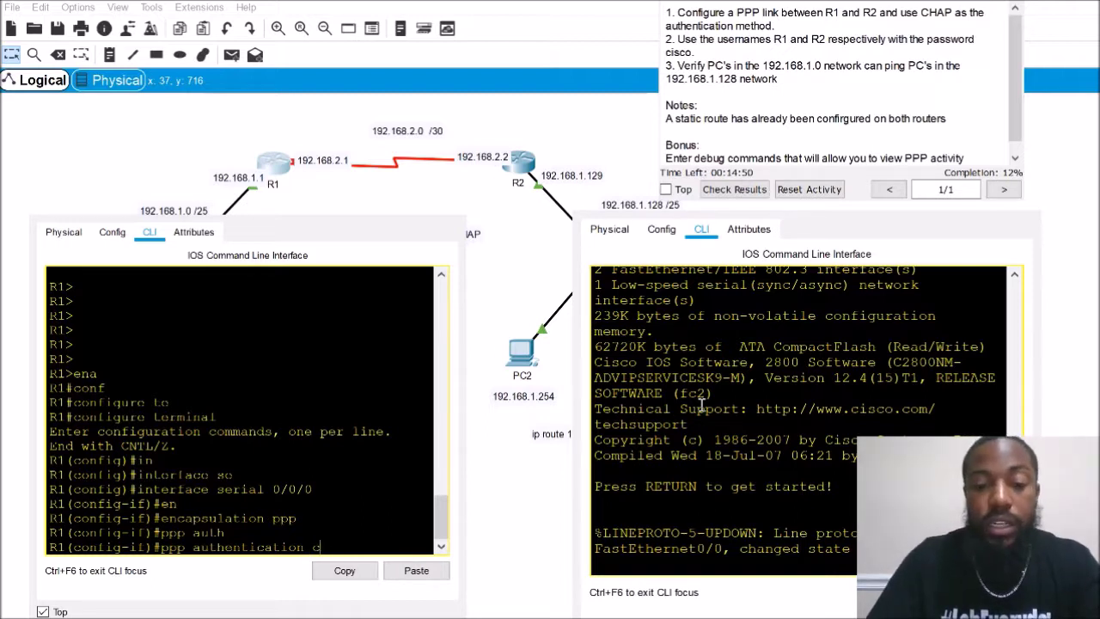
{"action": "type", "text": "?"}
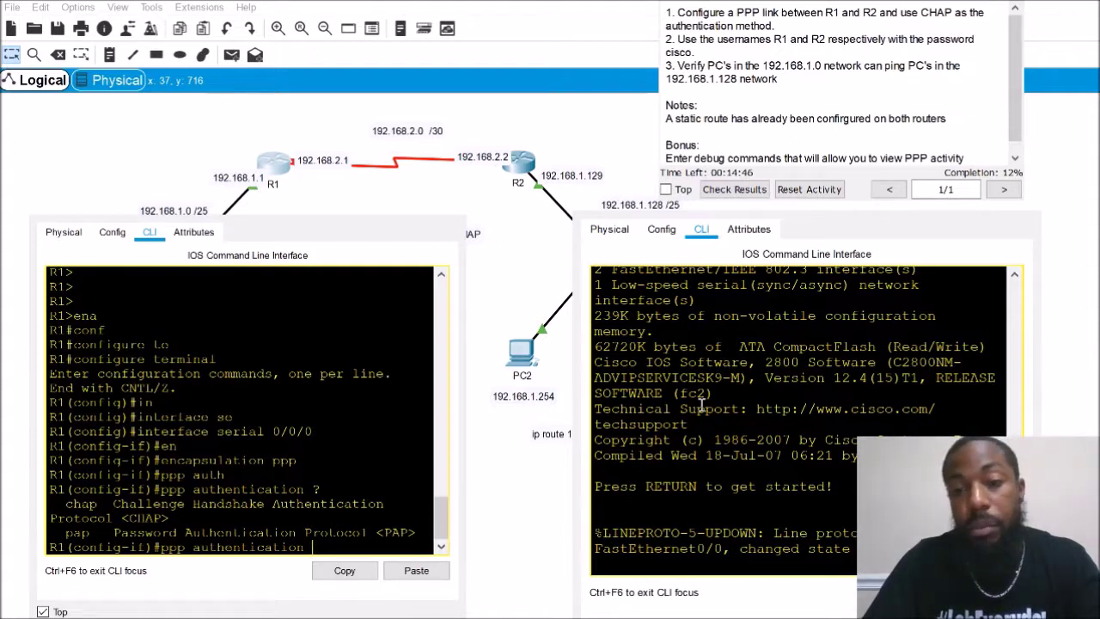
{"action": "type", "text": "pap"}
{"action": "key", "text": "BackSpace"}
{"action": "key", "text": "BackSpace"}
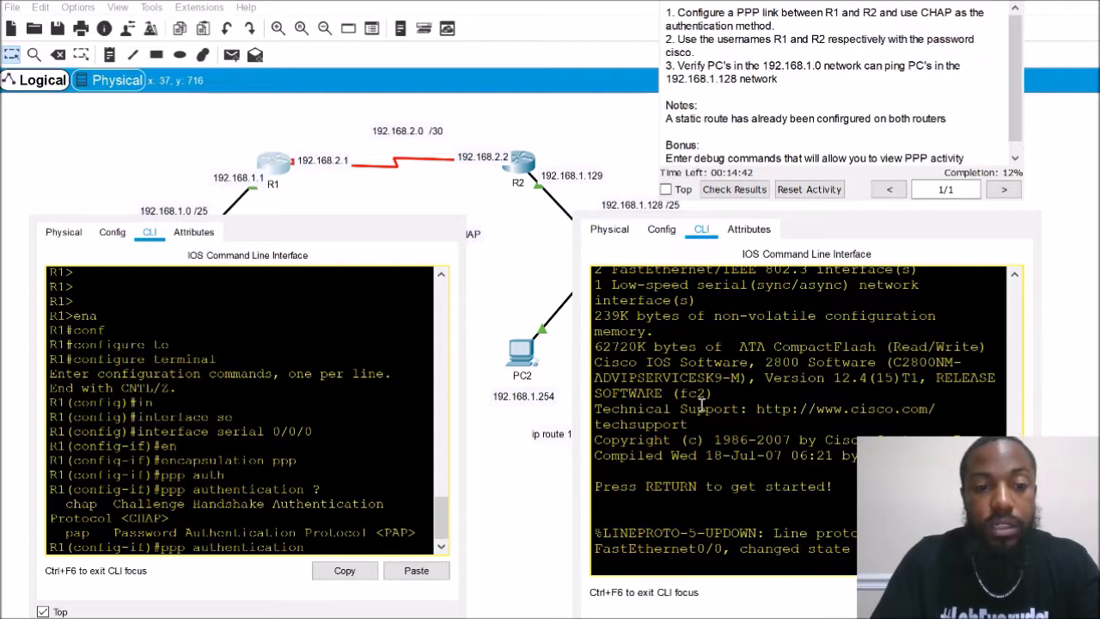
{"action": "type", "text": "chap"}
{"action": "key", "text": "Return"}
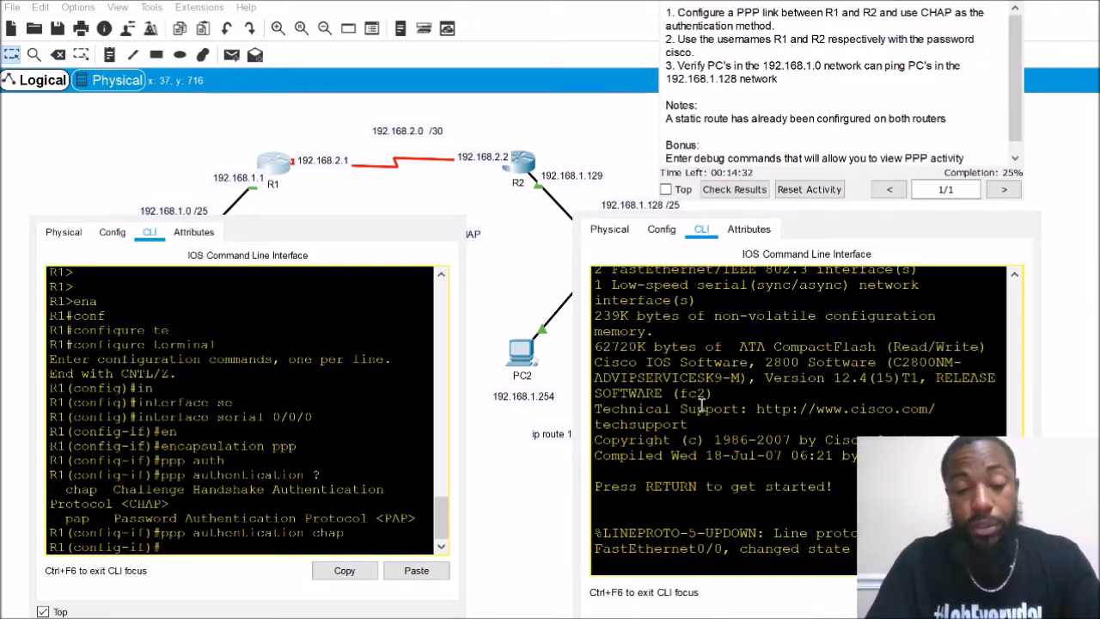
{"action": "type", "text": "ex"}
{"action": "key", "text": "Return"}
{"action": "key", "text": "Return"}
{"action": "key", "text": "Return"}
{"action": "key", "text": "Return"}
{"action": "key", "text": "Return"}
{"action": "type", "text": "exit"}
{"action": "key", "text": "Return"}
On R1, turn on debug ppp authentication and debug ppp negotiation
{"action": "type", "text": "debu"}
{"action": "key", "text": "Tab"}
{"action": "type", "text": "ppp aut"}
{"action": "key", "text": "Tab"}
{"action": "key", "text": "Return"}
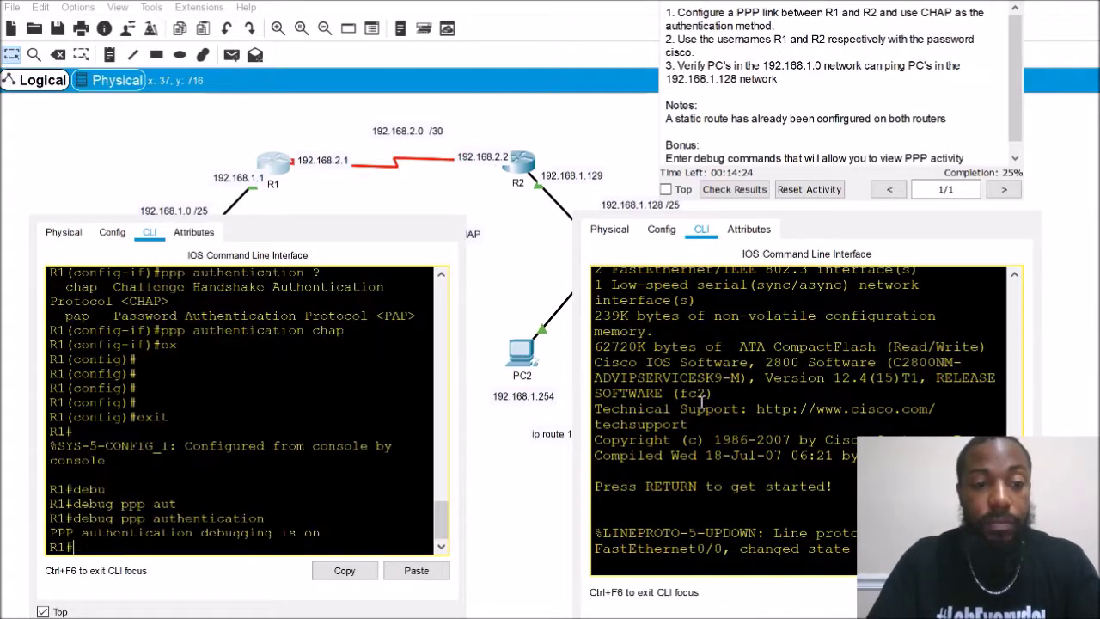
{"action": "type", "text": "de"}
{"action": "key", "text": "Tab"}
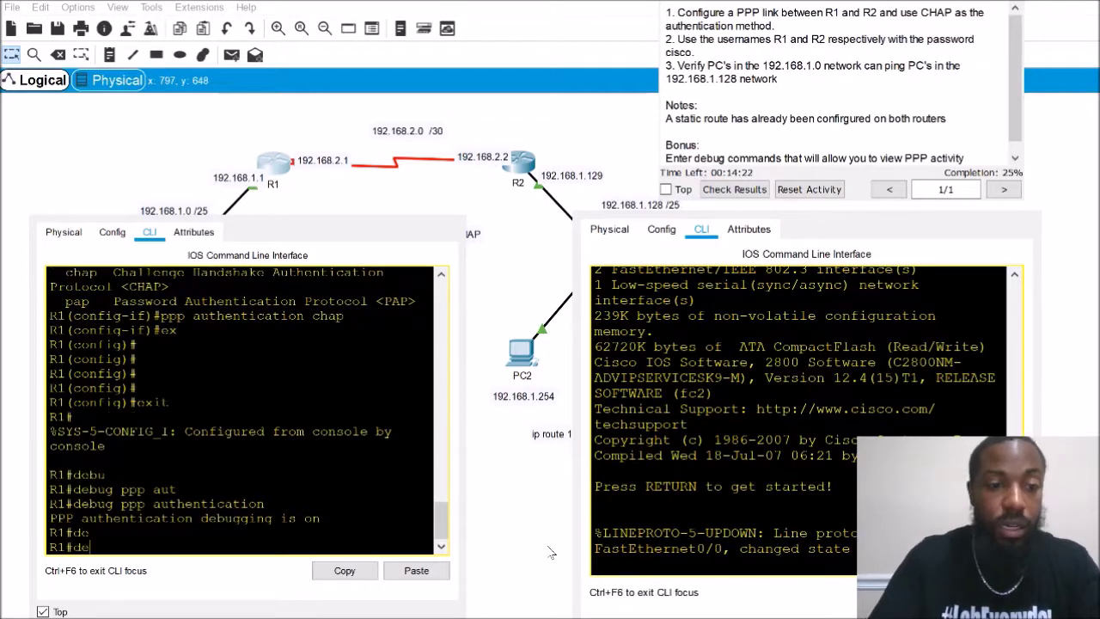
{"action": "type", "text": "bg"}
{"action": "key", "text": "Tab"}
{"action": "key", "text": "BackSpace"}
{"action": "type", "text": "ug ppp ne"}
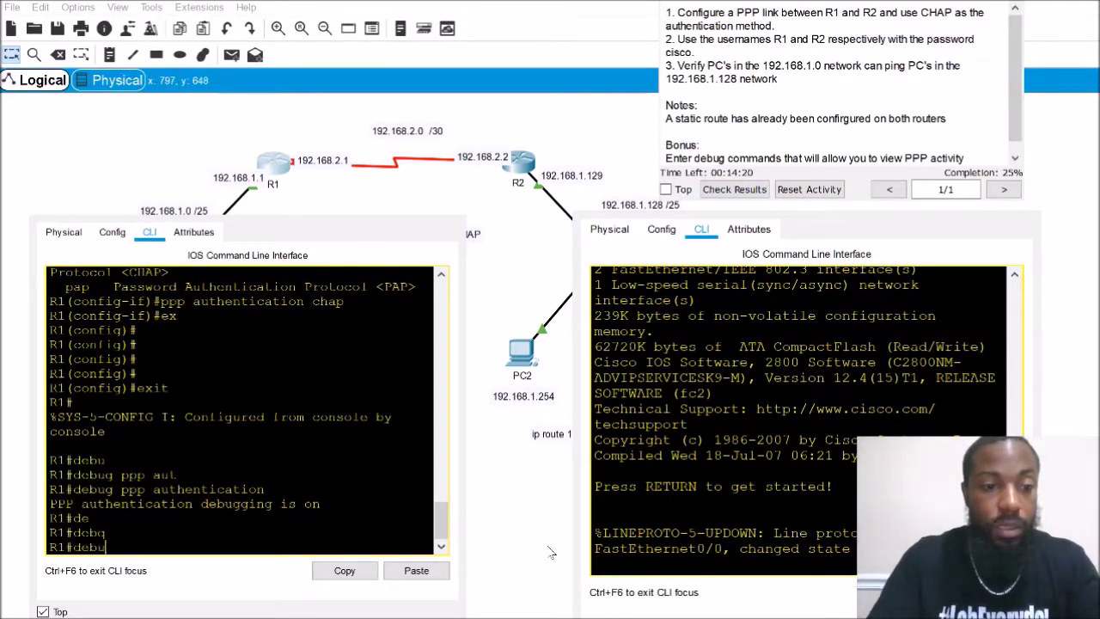
{"action": "key", "text": "Tab"}
{"action": "type", "text": "ppp ne"}
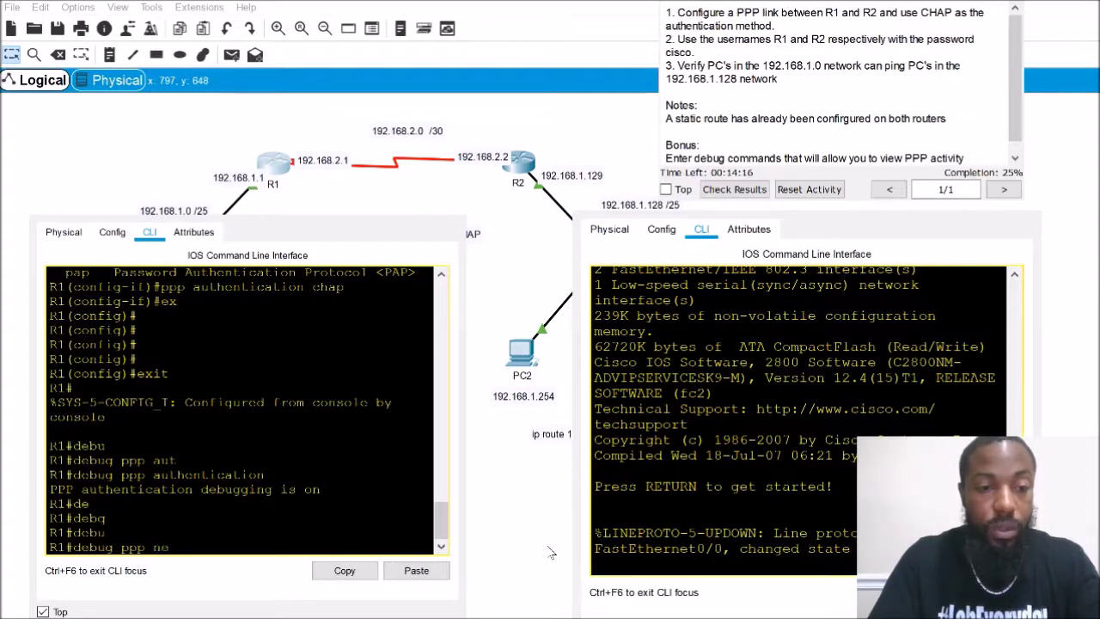
{"action": "key", "text": "Tab"}
{"action": "key", "text": "Return"}
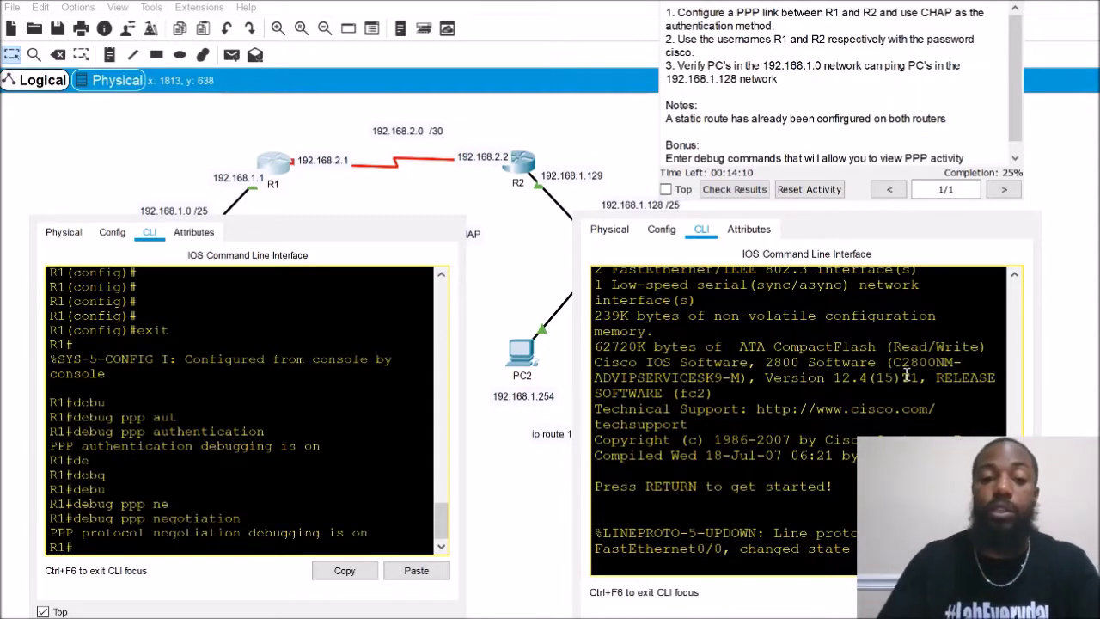
{"action": "key", "text": "Return"}
{"action": "key", "text": "Return"}
{"action": "key", "text": "Return"}
On R2, enter enable mode and turn on debug ppp authentication and negotiation
{"action": "left_click", "coordinate": [812, 427]}
{"action": "key", "text": "Return"}
{"action": "key", "text": "Return"}
{"action": "key", "text": "Return"}
{"action": "type", "text": "deb"}
{"action": "key", "text": "Tab"}
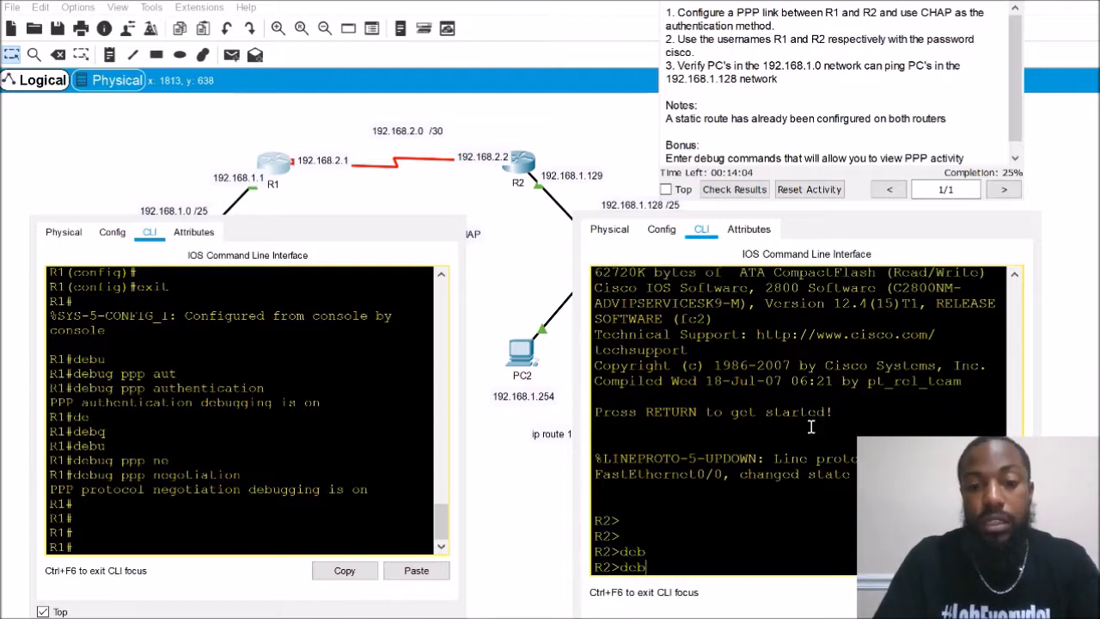
{"action": "key", "text": "BackSpace"}
{"action": "key", "text": "BackSpace"}
{"action": "key", "text": "BackSpace"}
{"action": "type", "text": "en"}
{"action": "key", "text": "Tab"}
{"action": "key", "text": "Return"}
{"action": "type", "text": "deb"}
{"action": "key", "text": "Tab"}
{"action": "type", "text": "pp"}
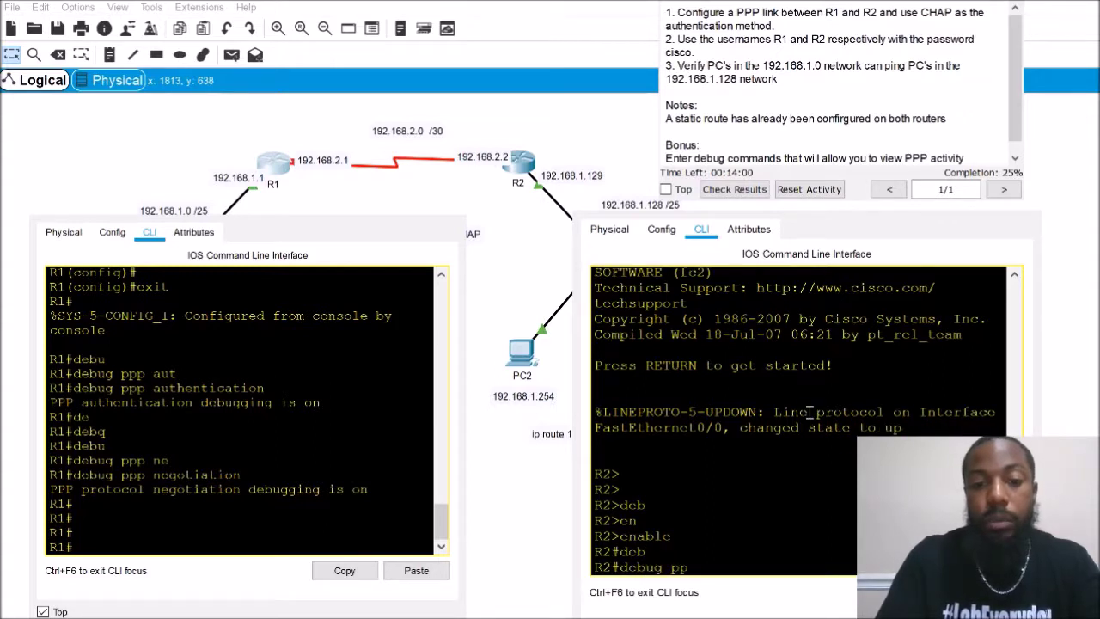
{"action": "type", "text": "p aut"}
{"action": "key", "text": "Tab"}
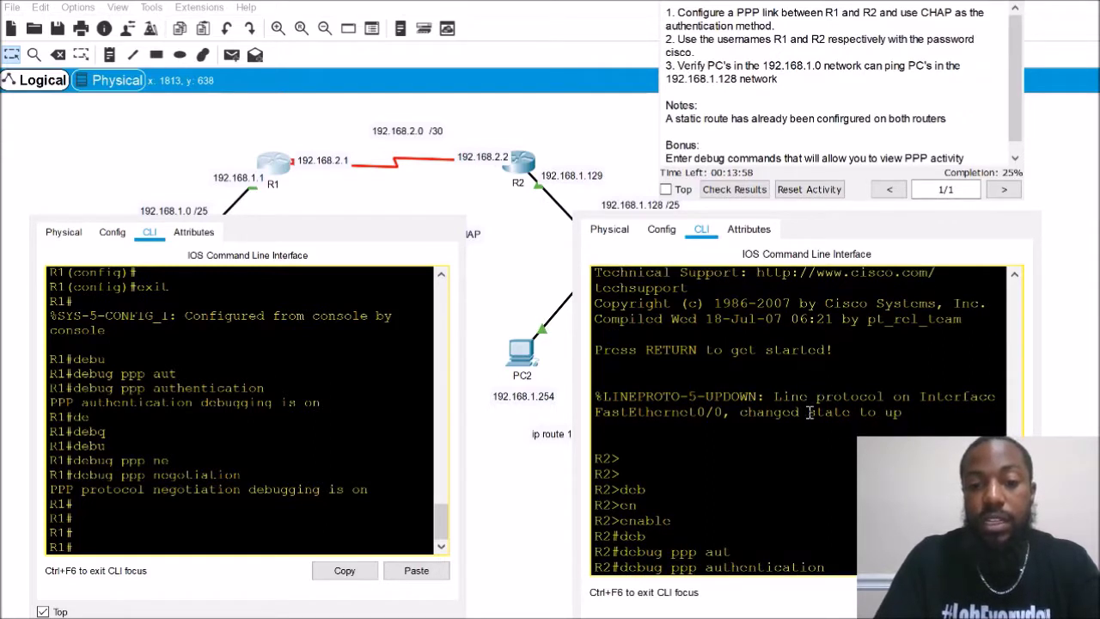
{"action": "key", "text": "Return"}
{"action": "type", "text": "deb"}
{"action": "key", "text": "Tab"}
{"action": "type", "text": "ppp negotiation"}
{"action": "key", "text": "Tab"}
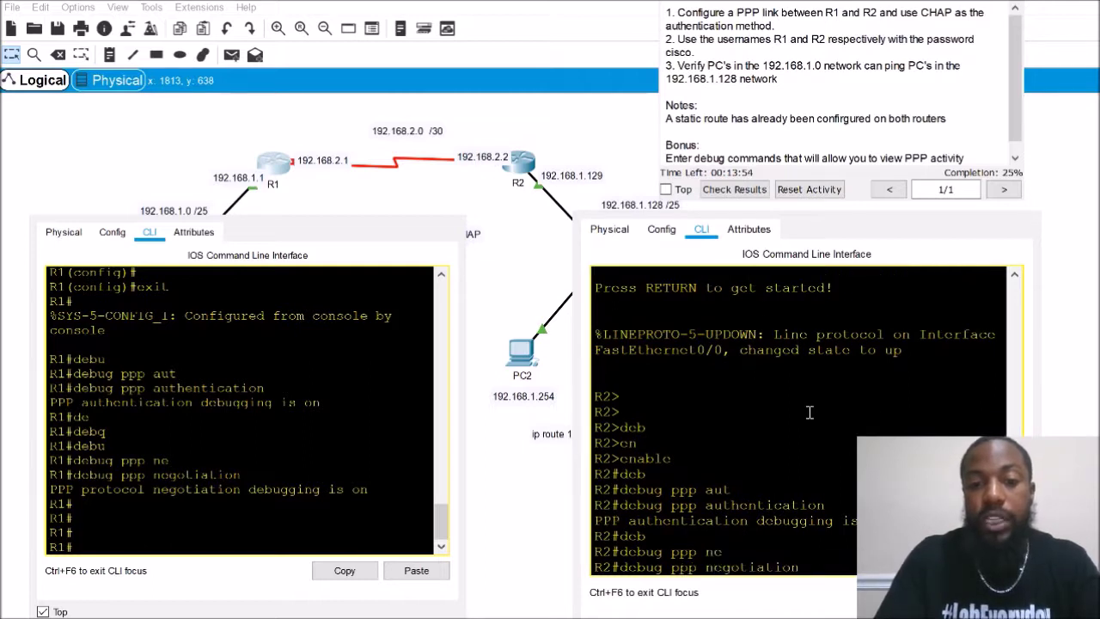
{"action": "key", "text": "Return"}
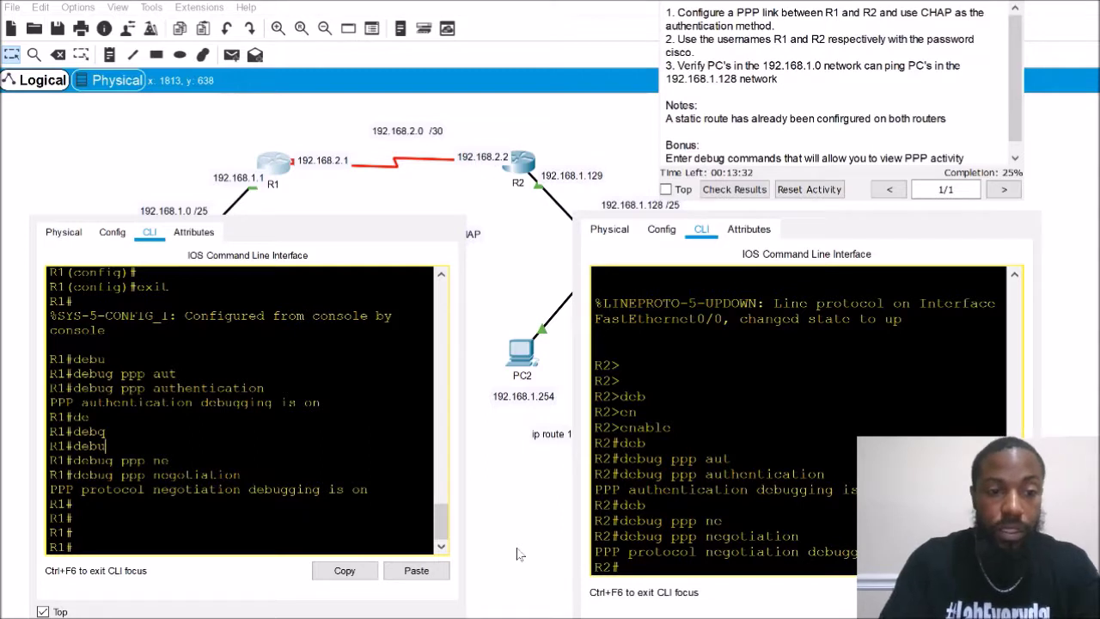
{"action": "key", "text": "Return"}
{"action": "key", "text": "Return"}
{"action": "key", "text": "Return"}
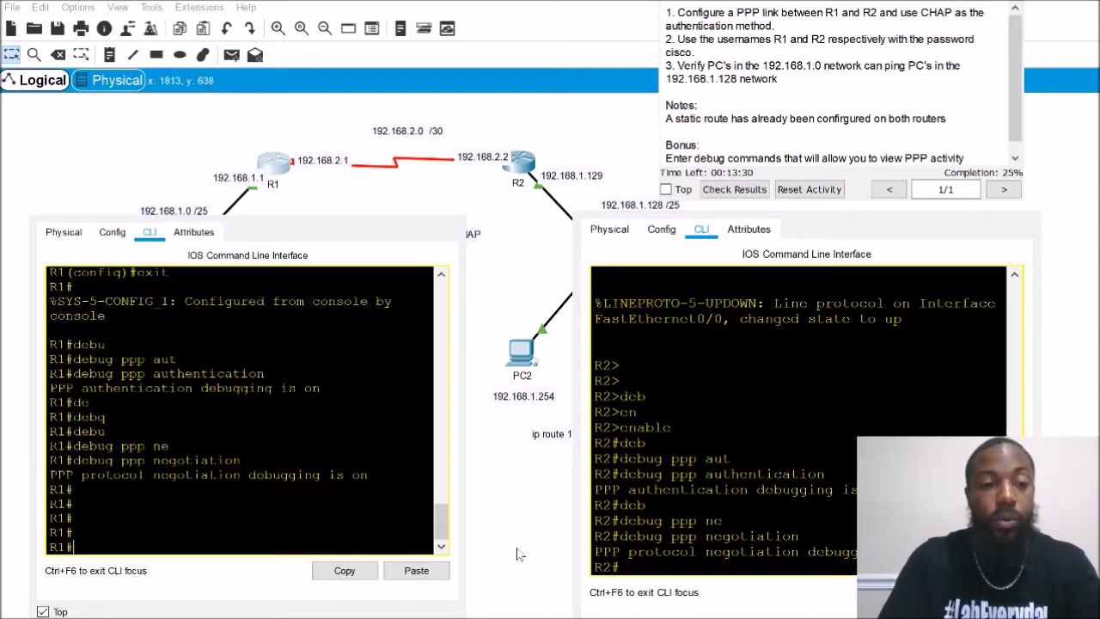
On R1, create local user R2 with the lab password from global configuration mode
{"action": "type", "text": "con"}
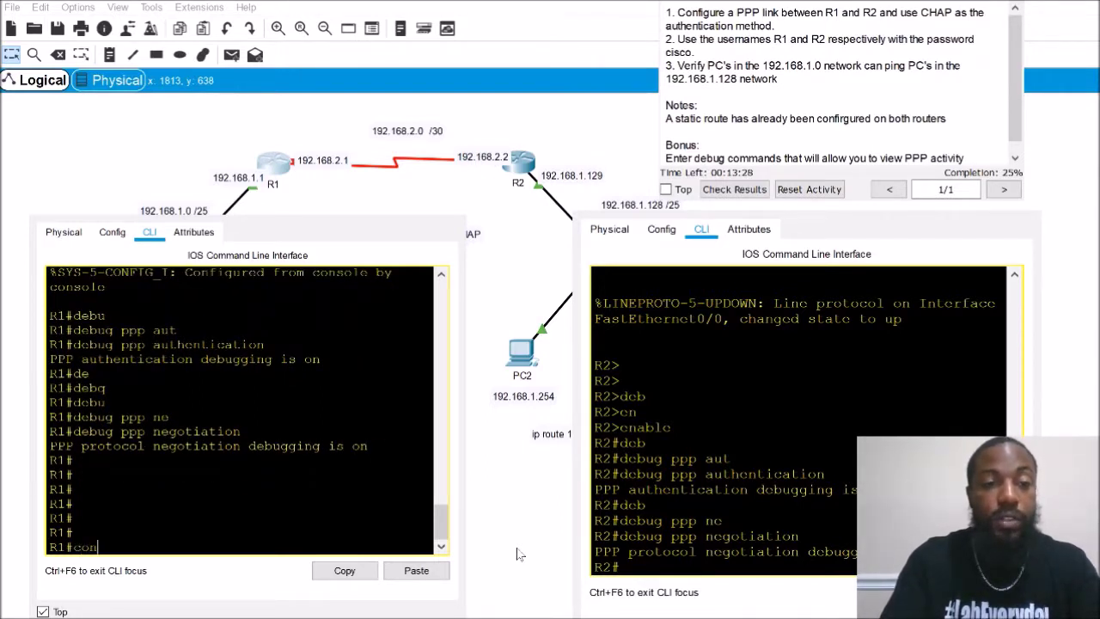
{"action": "type", "text": "f"}
{"action": "key", "text": "Tab"}
{"action": "type", "text": "t"}
{"action": "key", "text": "Tab"}
{"action": "key", "text": "Return"}
{"action": "type", "text": "in"}
{"action": "key", "text": "Tab"}
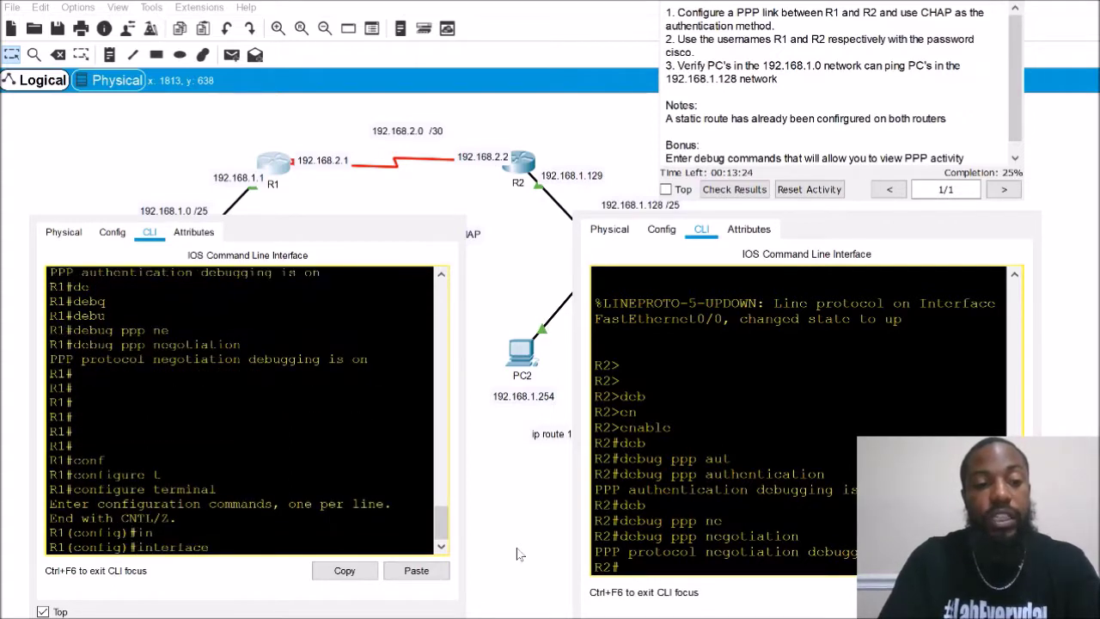
{"action": "key", "text": "BackSpace"}
{"action": "key", "text": "BackSpace"}
{"action": "key", "text": "BackSpace"}
{"action": "key", "text": "BackSpace"}
{"action": "key", "text": "BackSpace"}
{"action": "key", "text": "BackSpace"}
{"action": "key", "text": "BackSpace"}
{"action": "key", "text": "BackSpace"}
{"action": "key", "text": "BackSpace"}
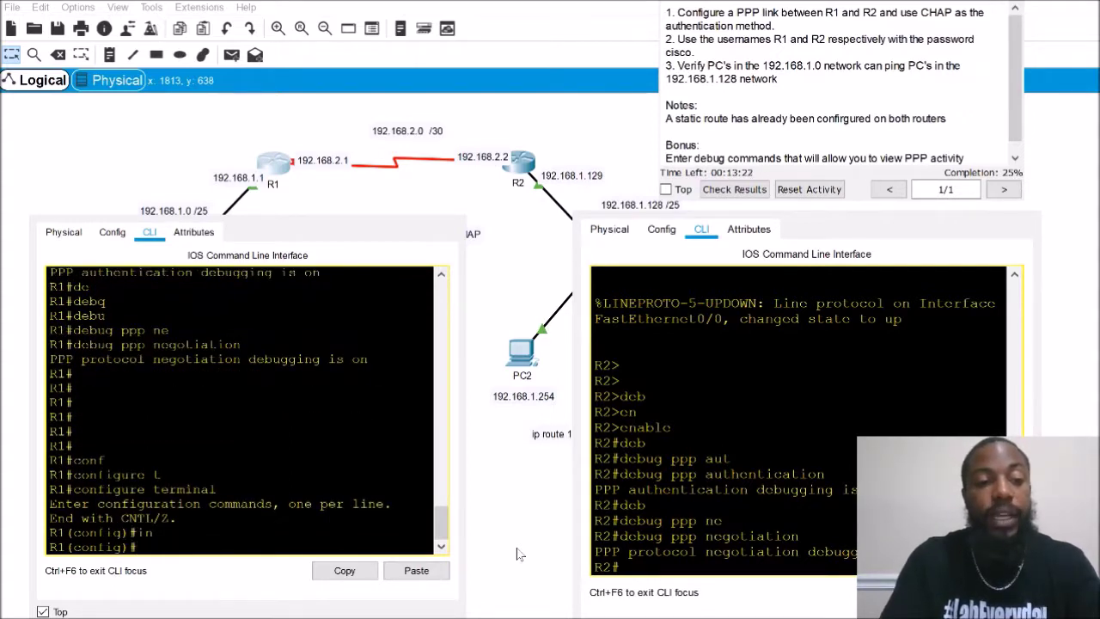
{"action": "type", "text": "use"}
{"action": "key", "text": "Tab"}
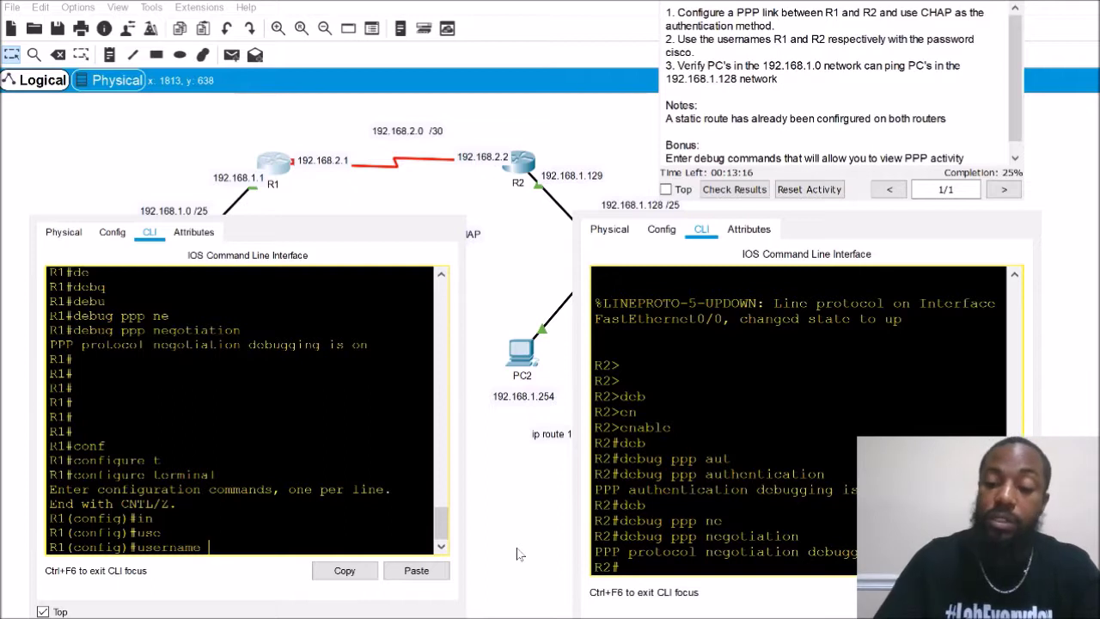
{"action": "type", "text": "R"}
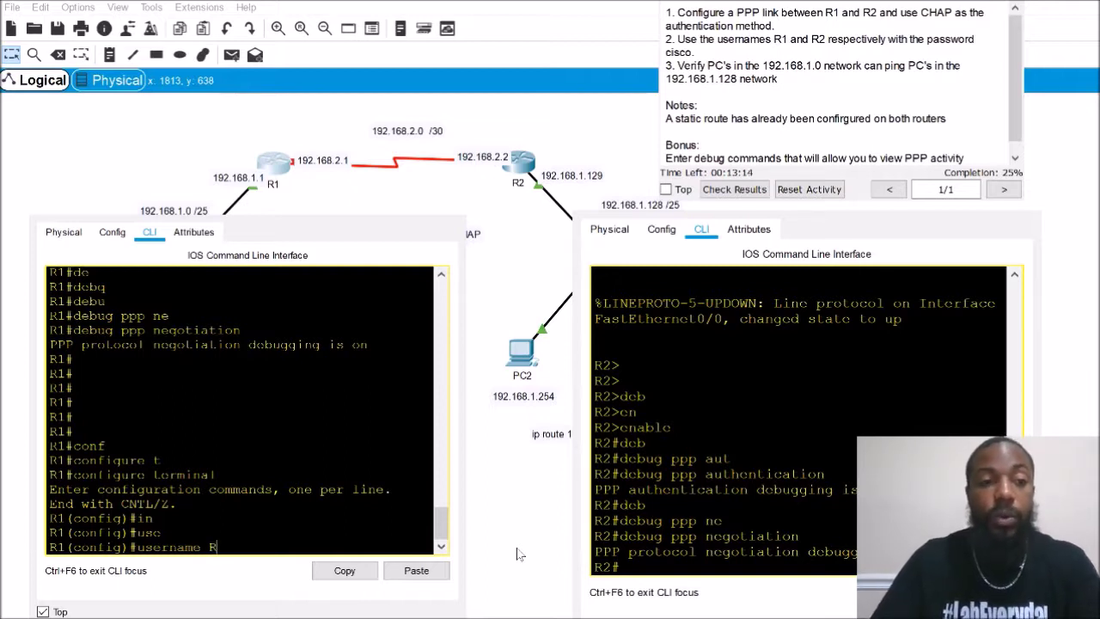
{"action": "type", "text": "2"}
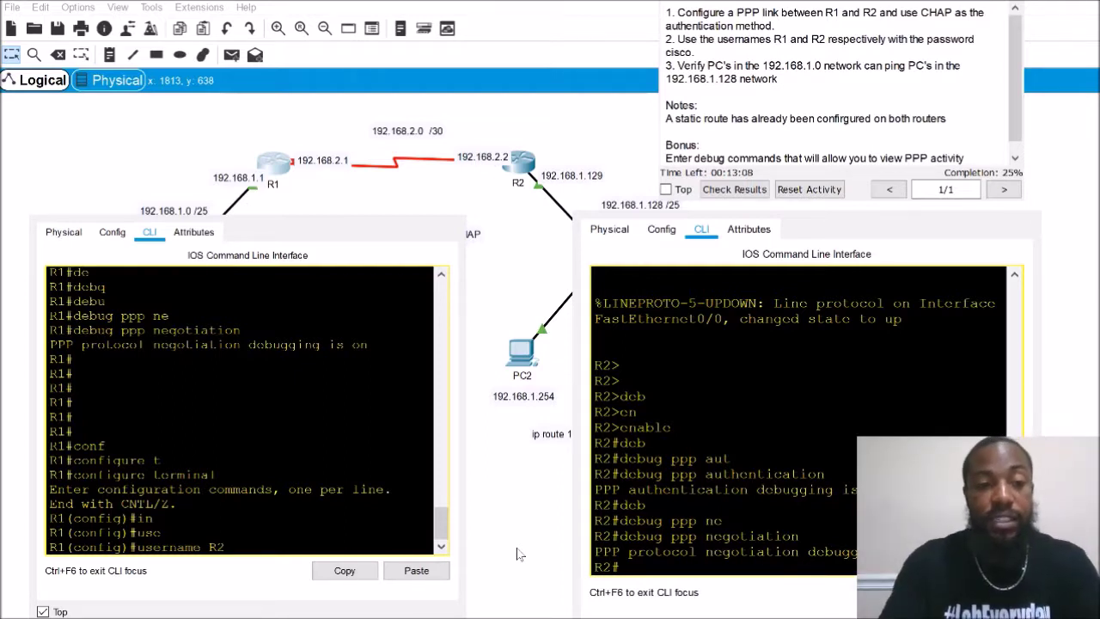
{"action": "type", "text": "pas"}
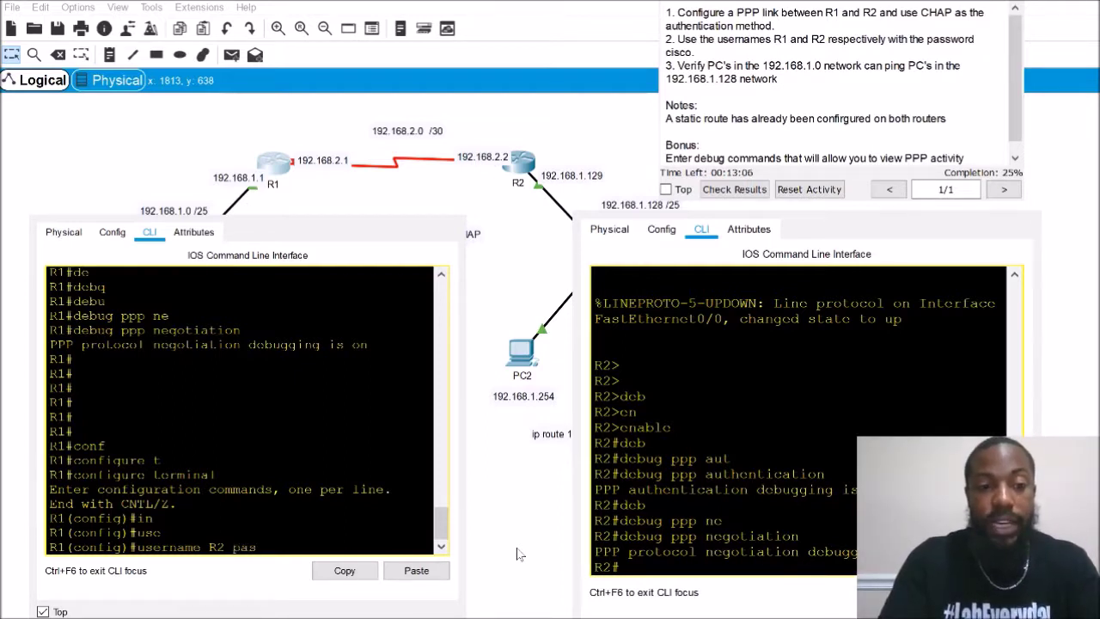
{"action": "key", "text": "Tab"}
{"action": "type", "text": "cisco"}
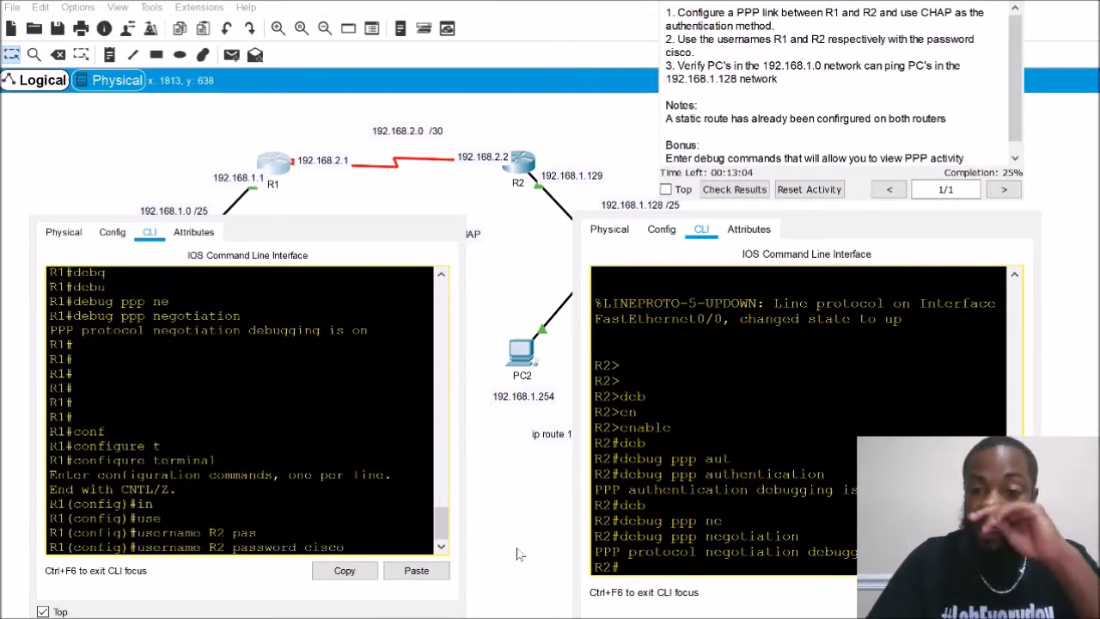
{"action": "key", "text": "Return"}
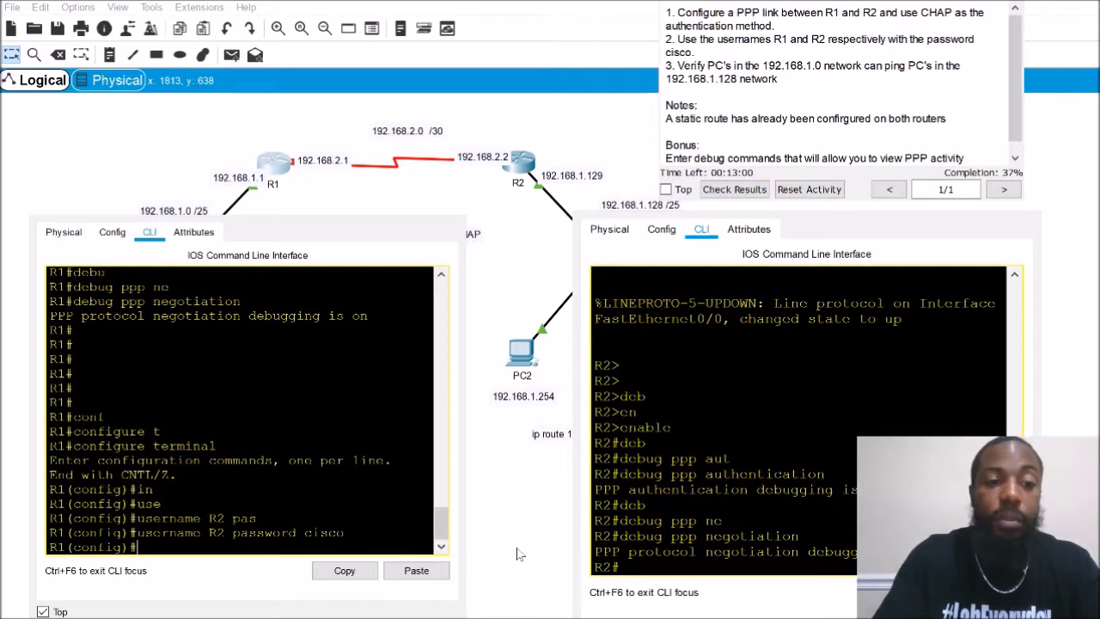
Enable R1's Serial0/0/0 interface with no shutdown
{"action": "type", "text": "in"}
{"action": "key", "text": "Tab"}
{"action": "type", "text": "se"}
{"action": "key", "text": "Tab"}
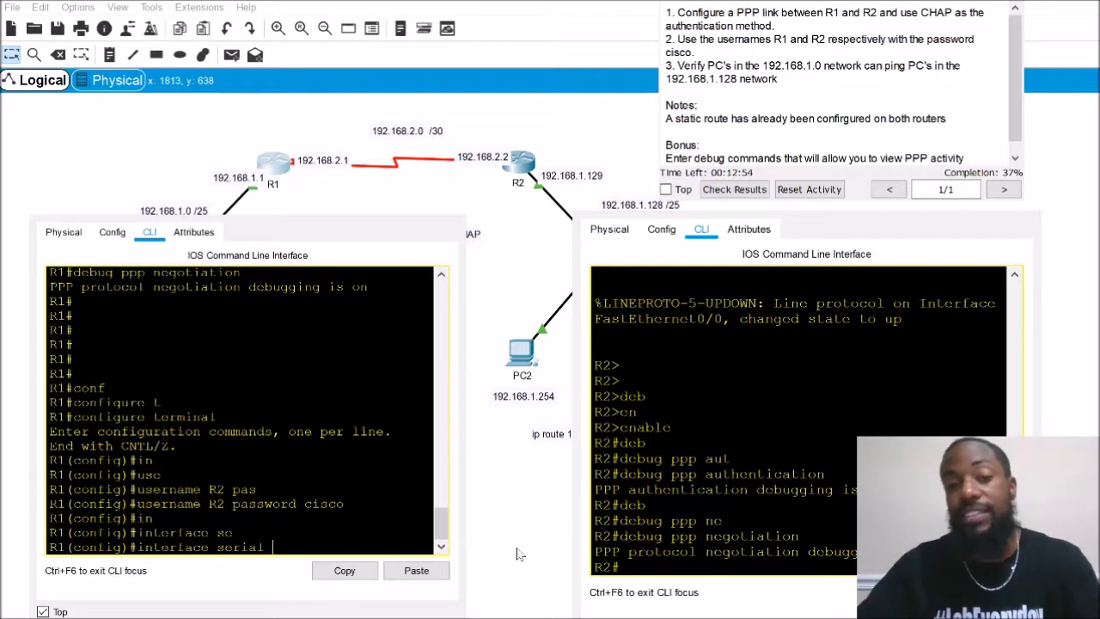
{"action": "type", "text": "0/0/0"}
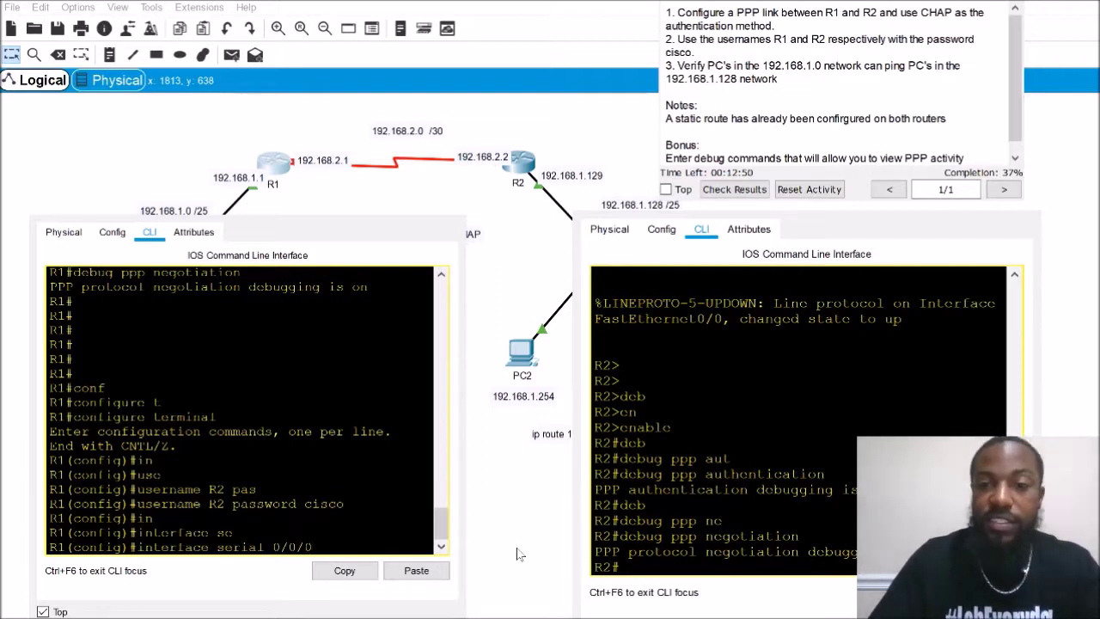
{"action": "key", "text": "Return"}
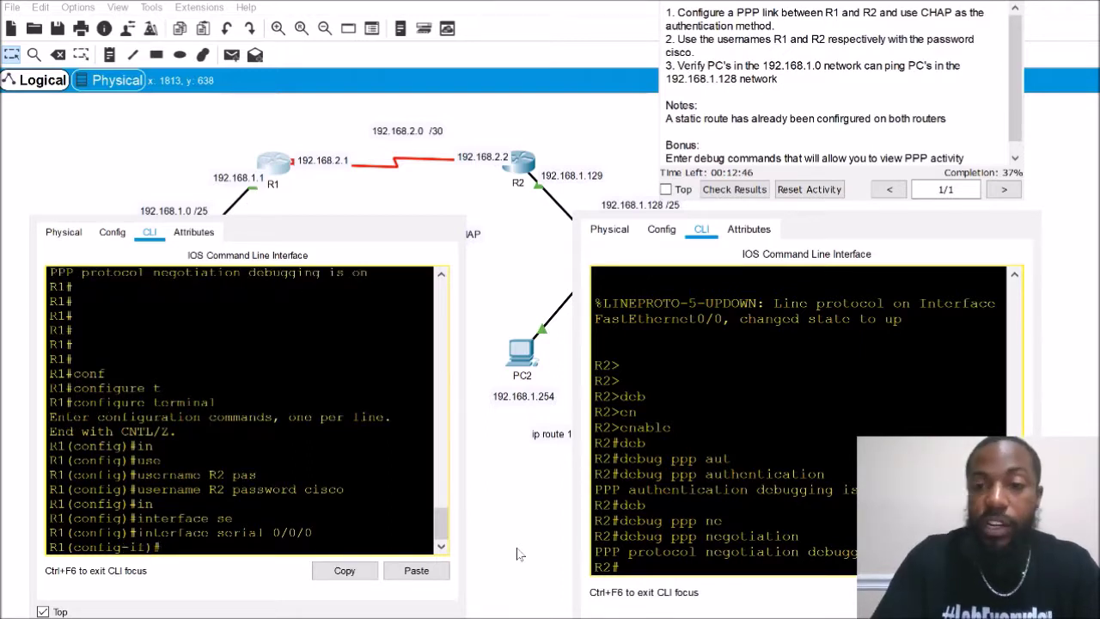
{"action": "type", "text": "no"}
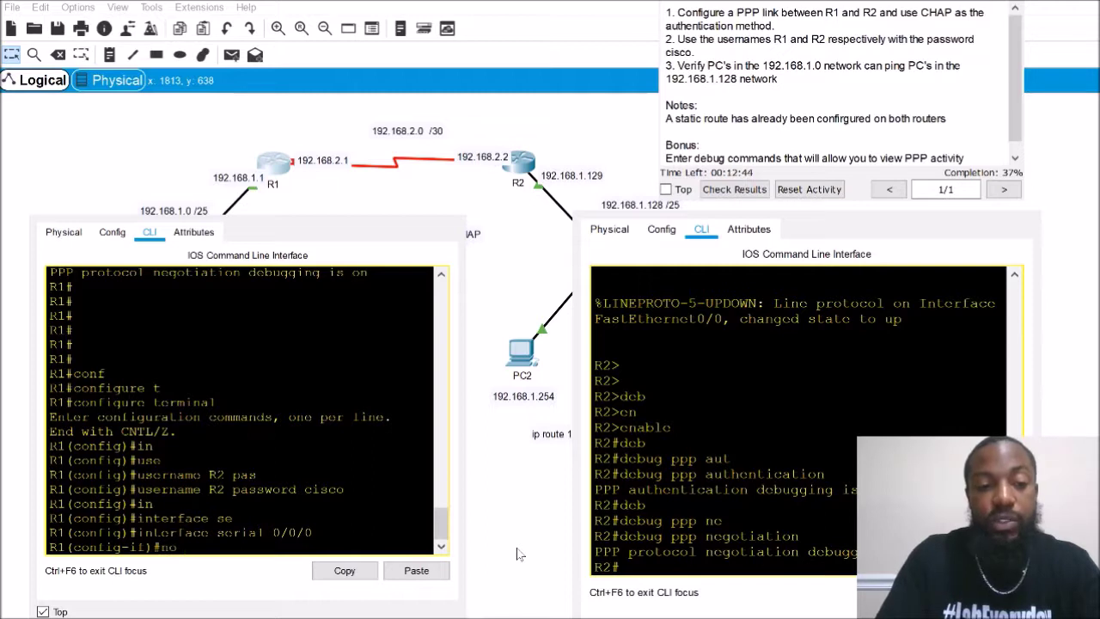
{"action": "type", "text": " shu"}
{"action": "key", "text": "BackSpace"}
{"action": "key", "text": "BackSpace"}
{"action": "type", "text": "shu"}
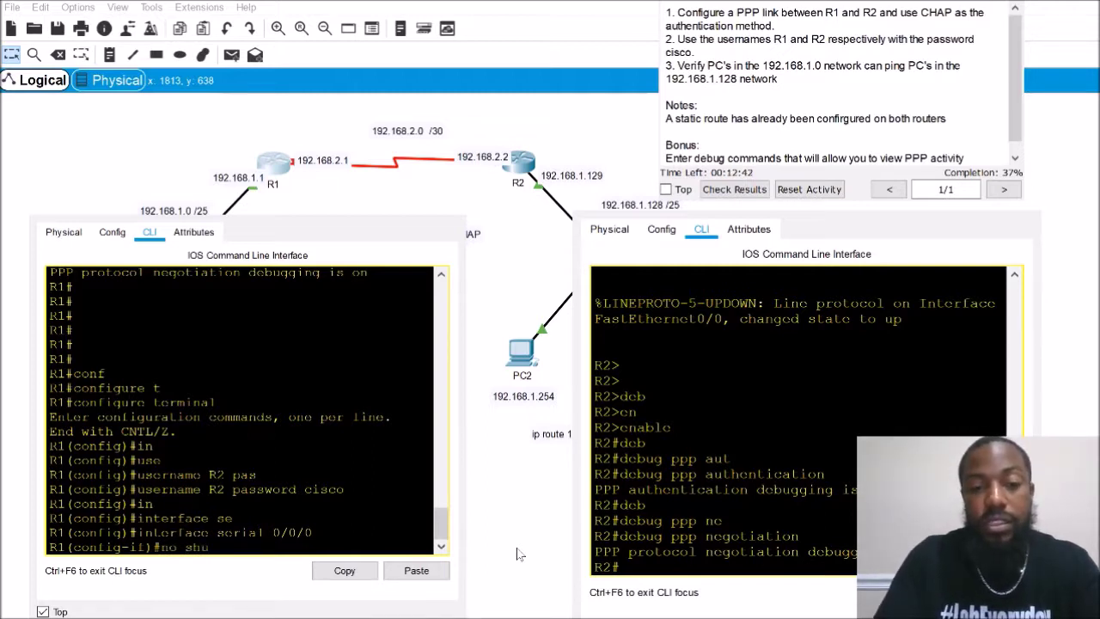
{"action": "key", "text": "Return"}
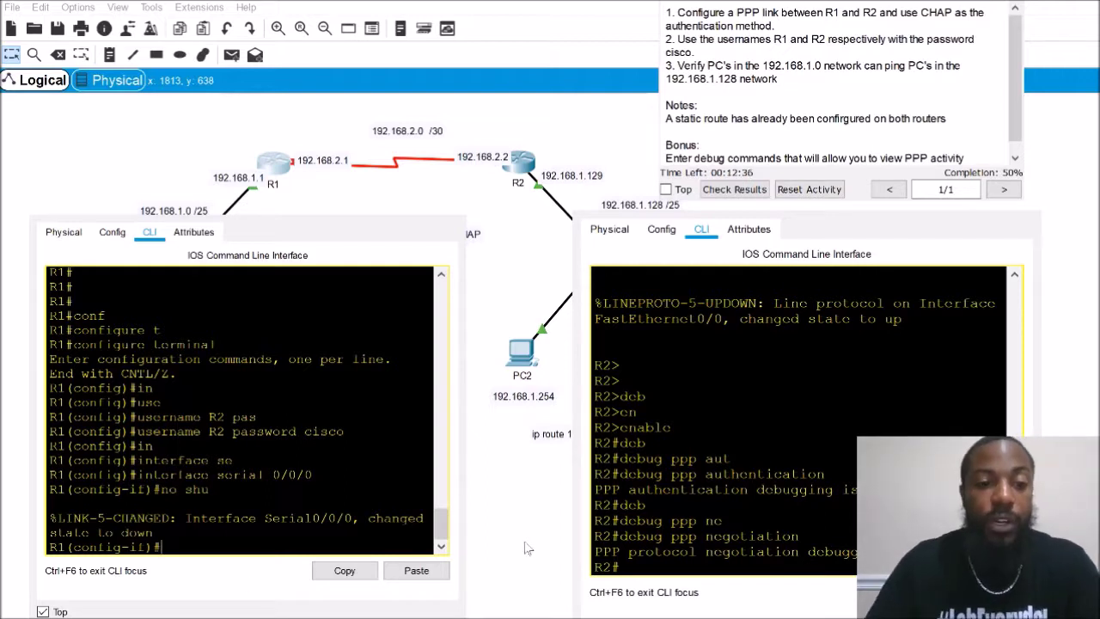
On R1, list interface status with 'do show ip interface brief'
{"action": "left_click_drag", "start_coordinate": [360, 519], "coordinate": [385, 530]}
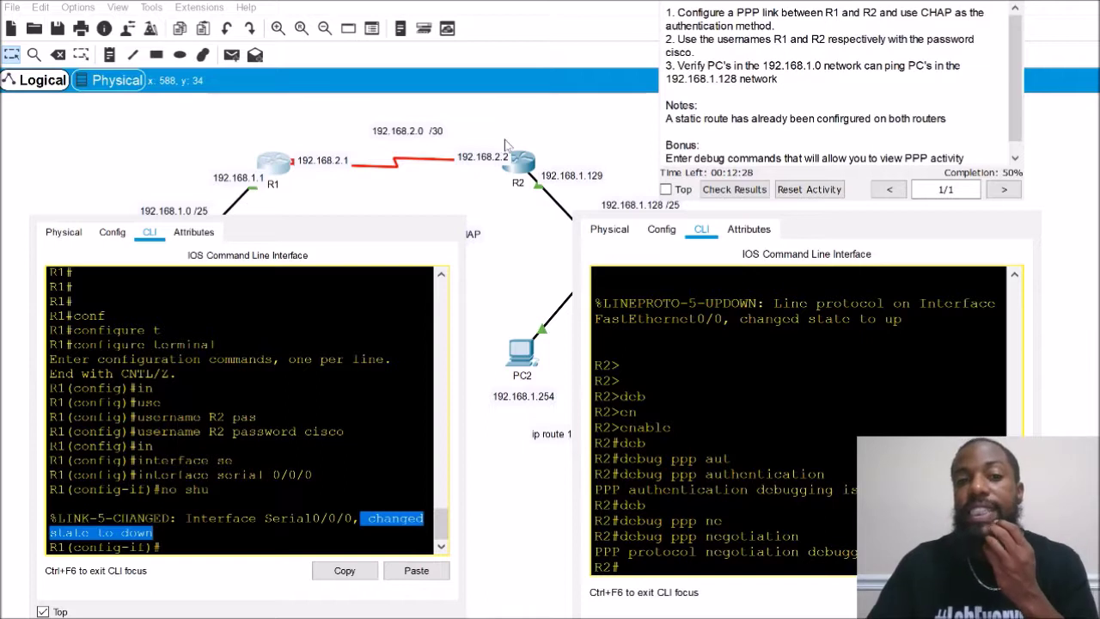
{"action": "left_click", "coordinate": [291, 365]}
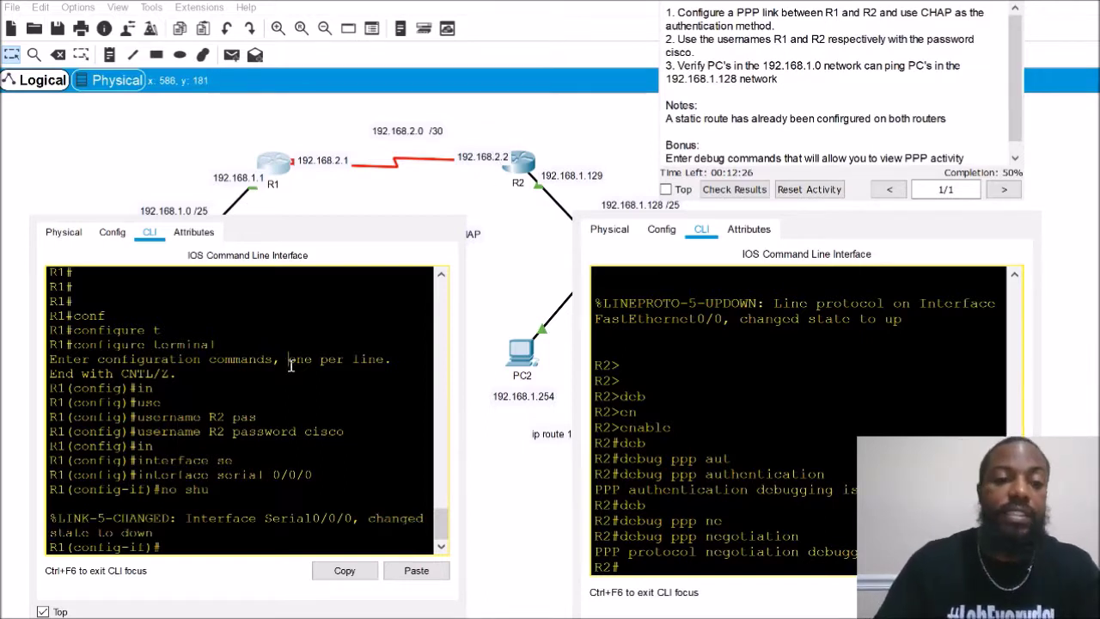
{"action": "key", "text": "Return"}
{"action": "key", "text": "Return"}
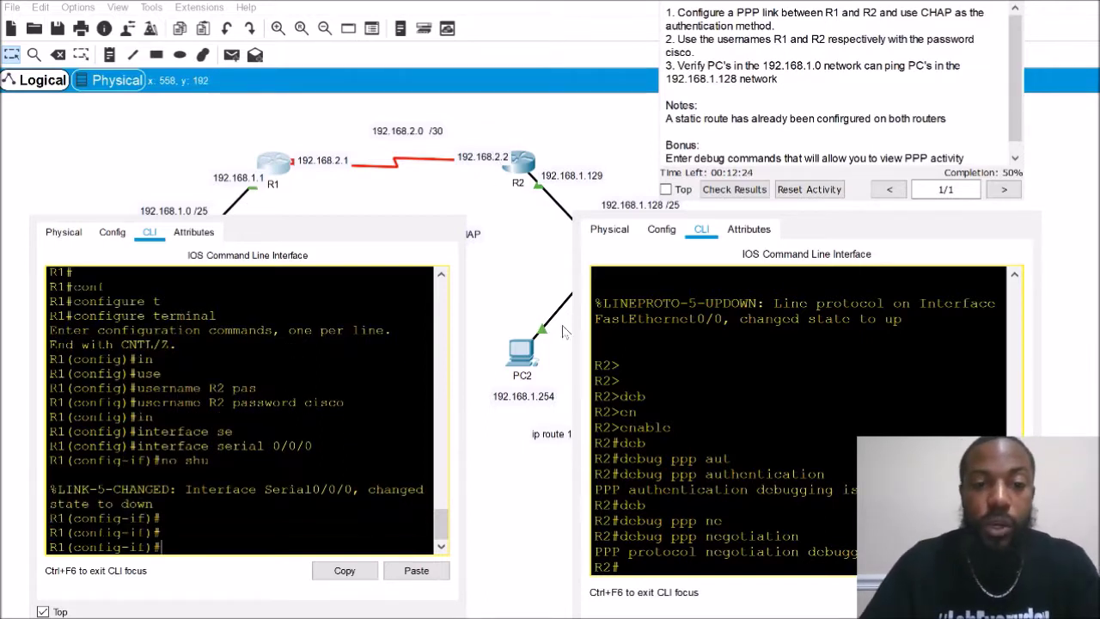
{"action": "left_click_drag", "start_coordinate": [465, 344], "coordinate": [534, 353]}
{"action": "type", "text": "do sh oip"}
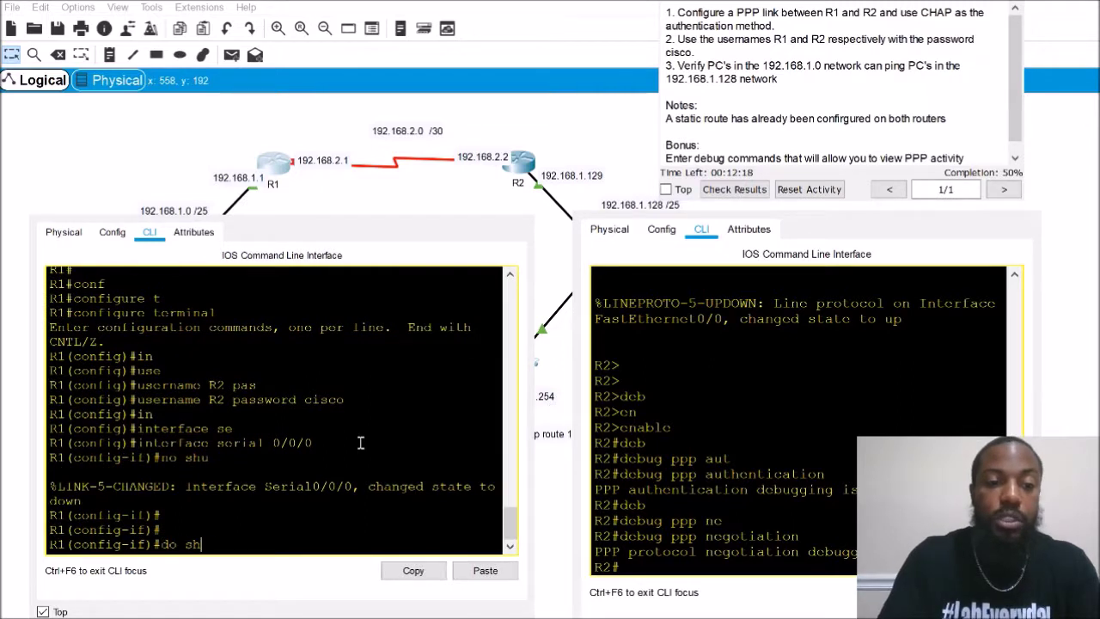
{"action": "key", "text": "BackSpace"}
{"action": "key", "text": "BackSpace"}
{"action": "key", "text": "BackSpace"}
{"action": "key", "text": "BackSpace"}
{"action": "type", "text": "o "}
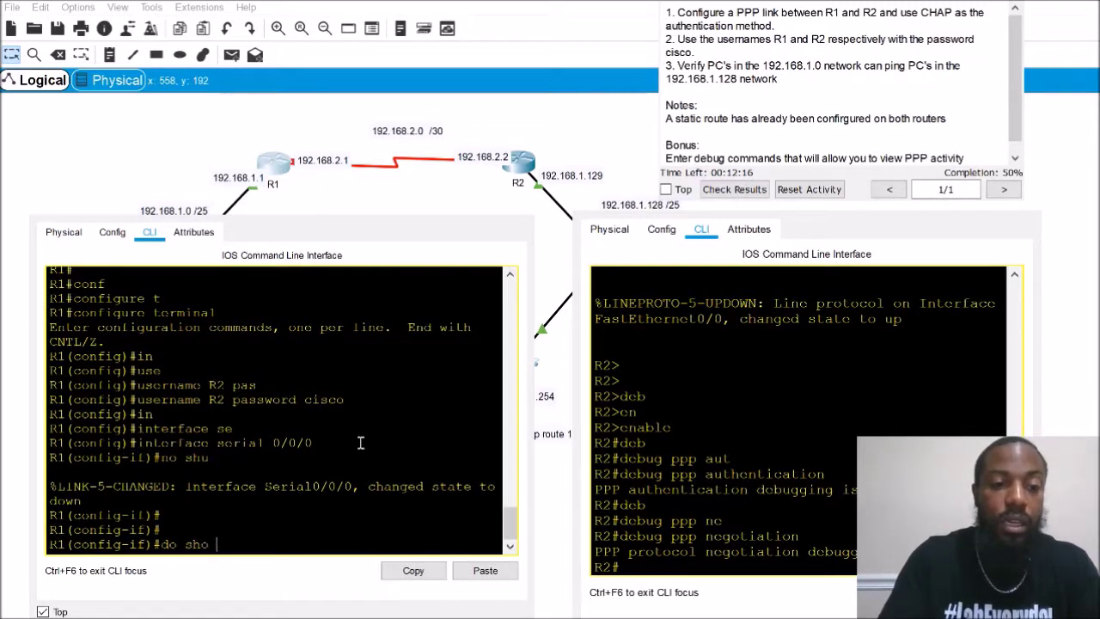
{"action": "type", "text": "ip inter brief"}
{"action": "key", "text": "Return"}
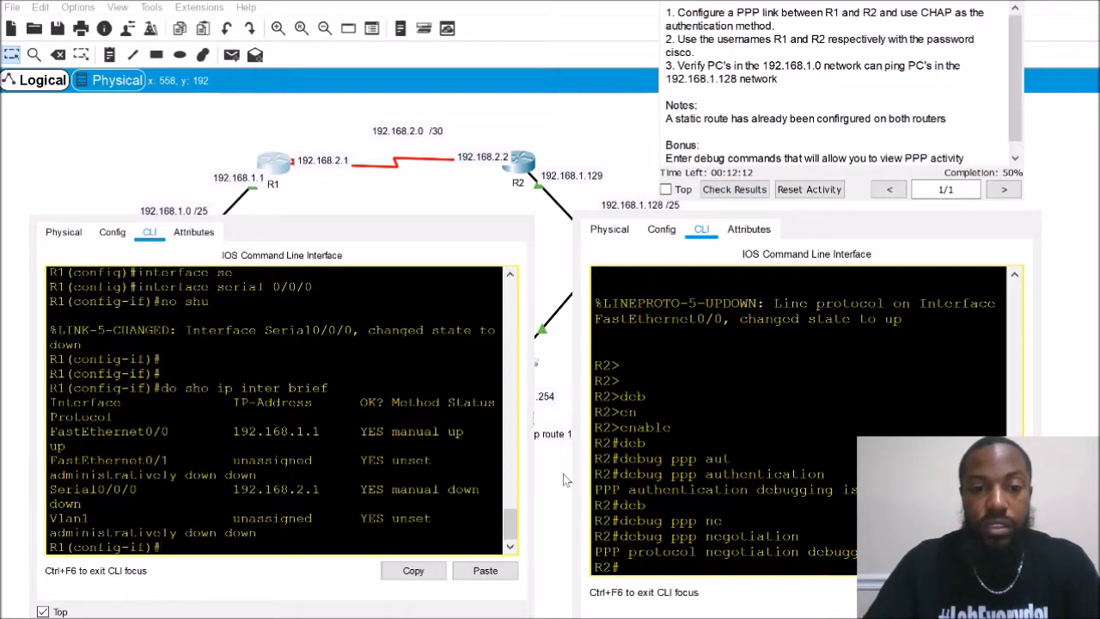
Highlight R1's Serial0/0/0 row, then narrow R1's console to reveal R2's console
{"action": "left_click_drag", "start_coordinate": [566, 475], "coordinate": [728, 478]}
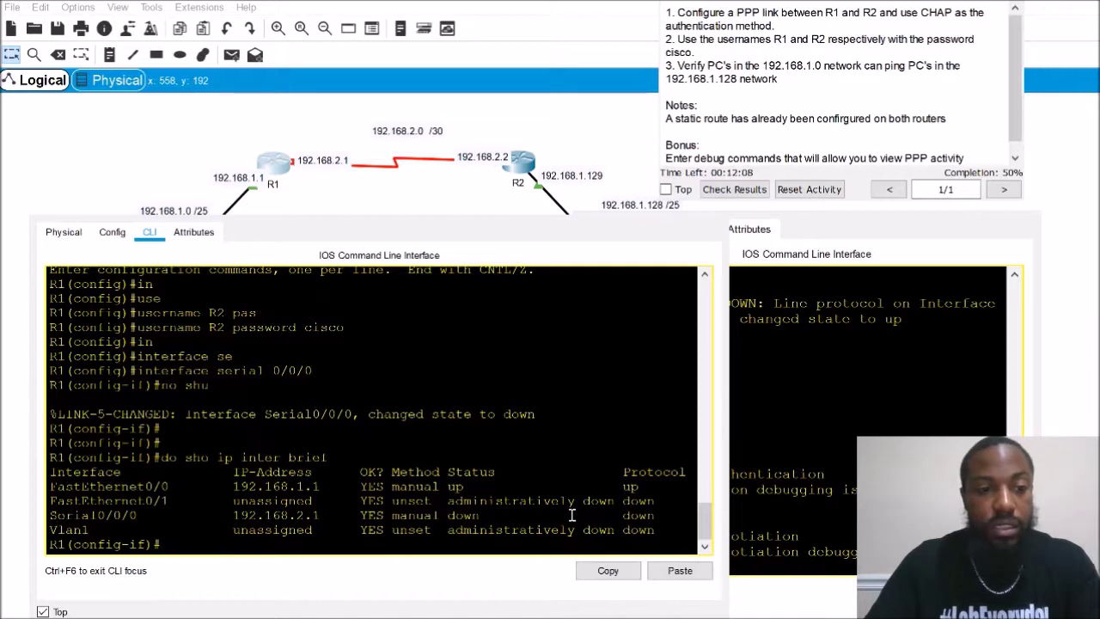
{"action": "left_click_drag", "start_coordinate": [664, 521], "coordinate": [61, 517]}
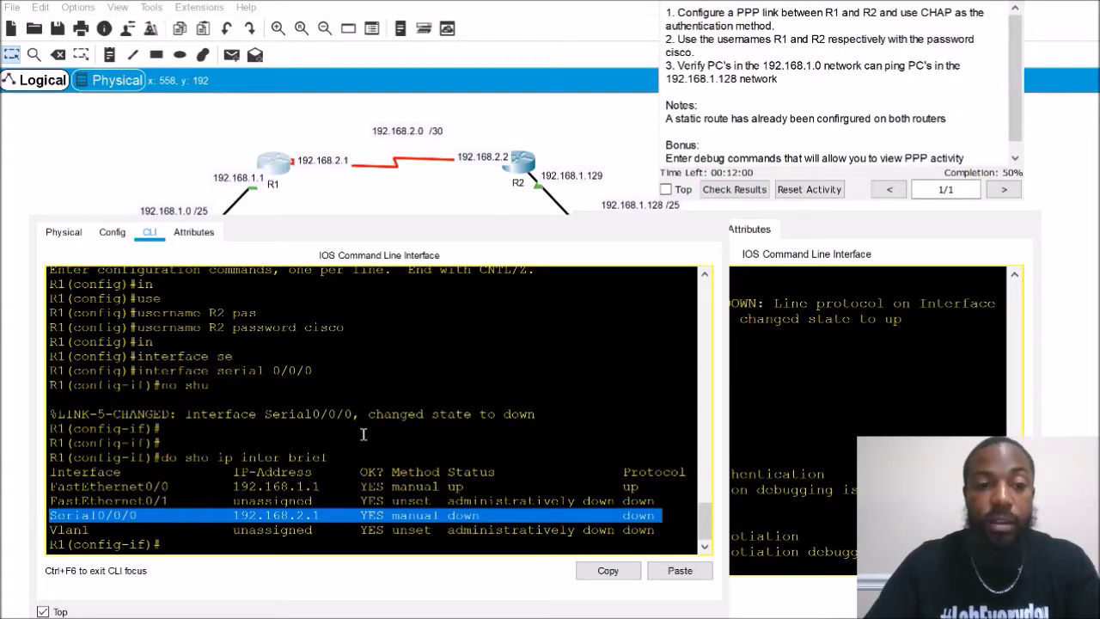
{"action": "scroll", "coordinate": [408, 467], "scroll_direction": "up", "scroll_amount": 1}
{"action": "scroll", "coordinate": [386, 447], "scroll_direction": "down", "scroll_amount": 1}
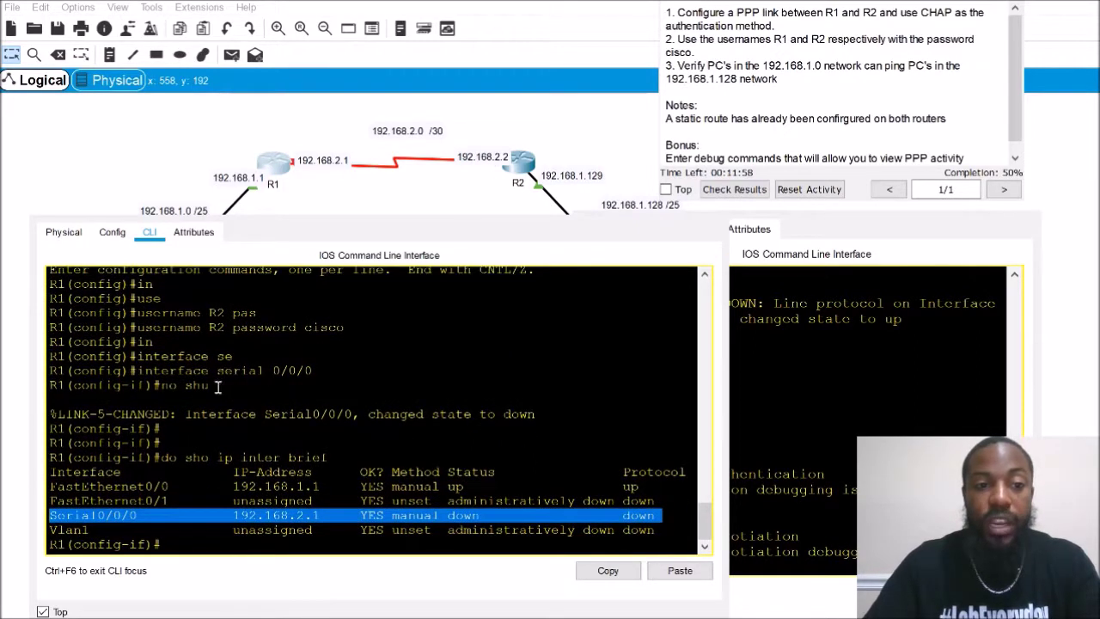
{"action": "left_click", "coordinate": [765, 460]}
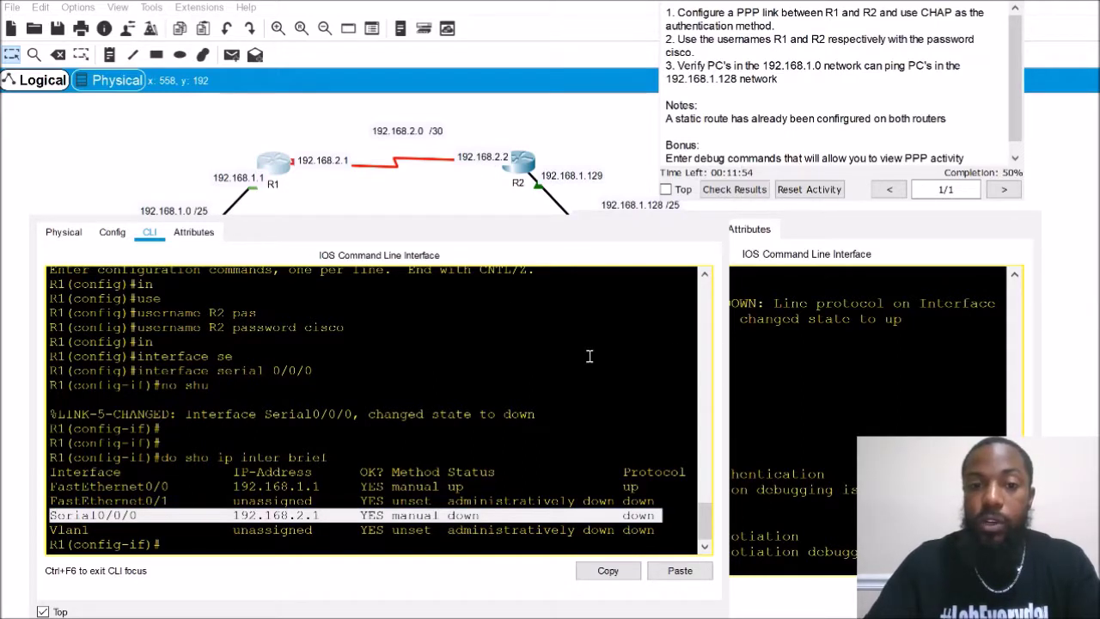
{"action": "left_click_drag", "start_coordinate": [724, 375], "coordinate": [496, 376]}
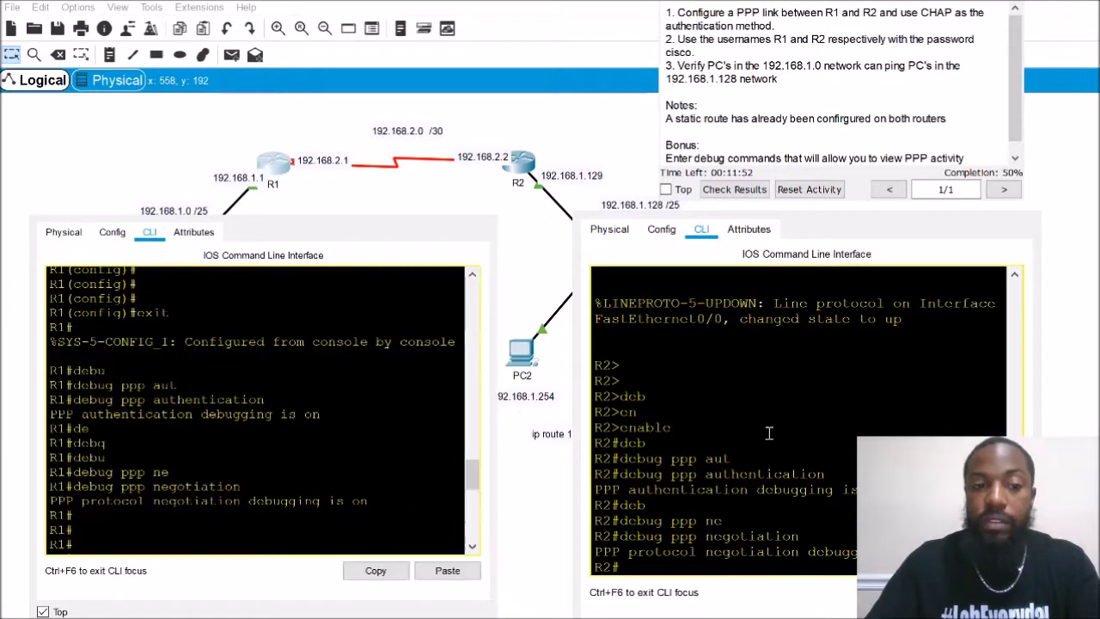
On R2, enter global configuration and add local user R1 with the lab password
{"action": "key", "text": "Return"}
{"action": "key", "text": "Return"}
{"action": "key", "text": "Return"}
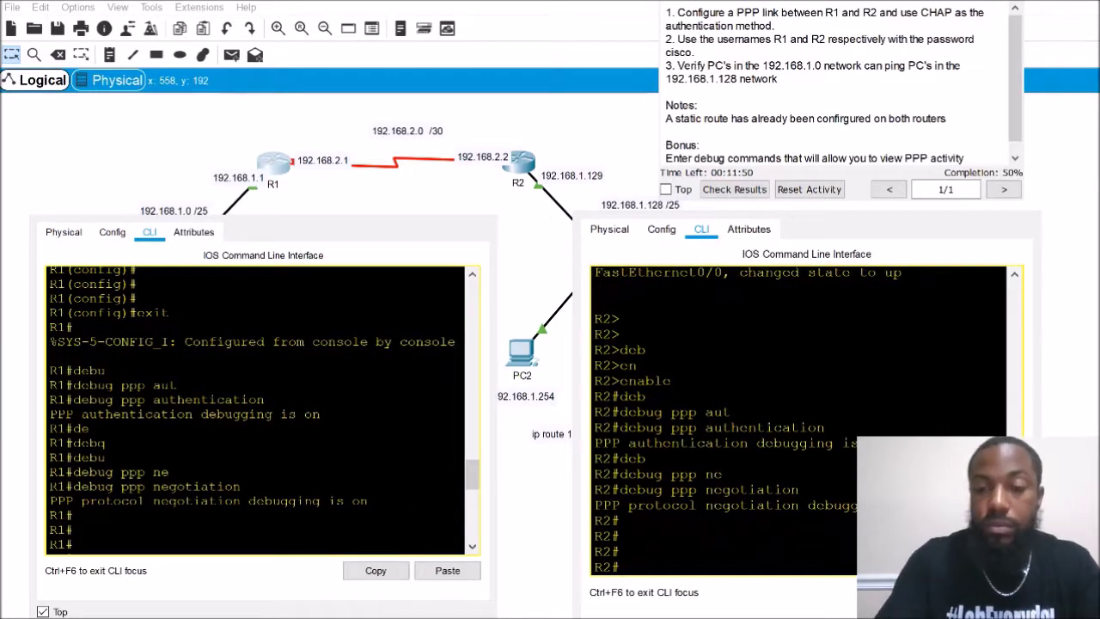
{"action": "type", "text": "conf"}
{"action": "key", "text": "Tab"}
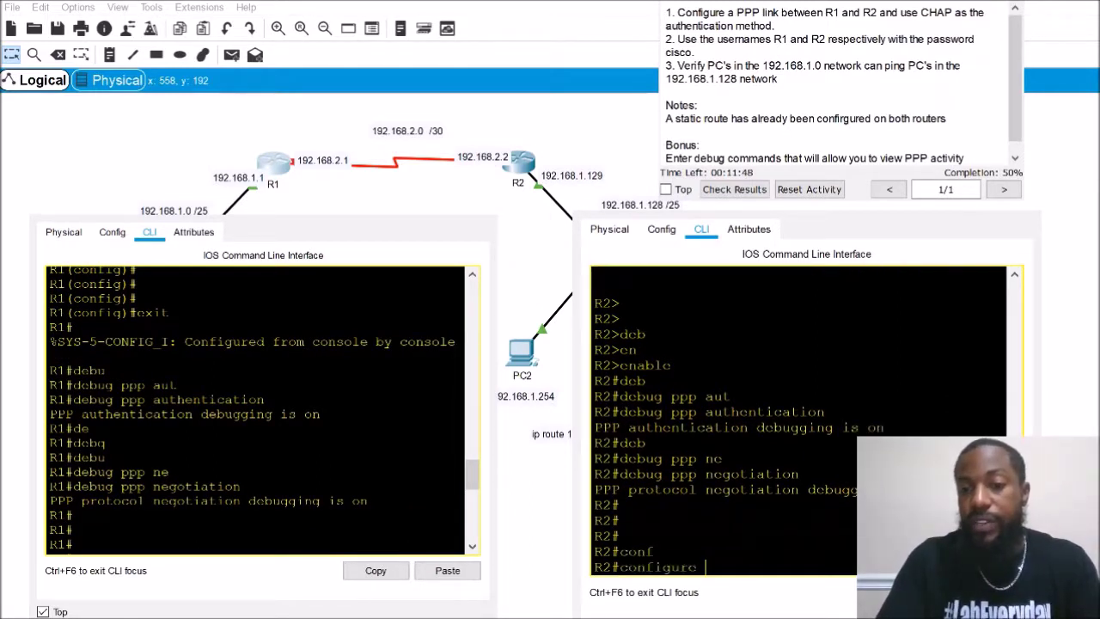
{"action": "type", "text": "t"}
{"action": "key", "text": "Tab"}
{"action": "key", "text": "Return"}
{"action": "type", "text": "use"}
{"action": "key", "text": "Tab"}
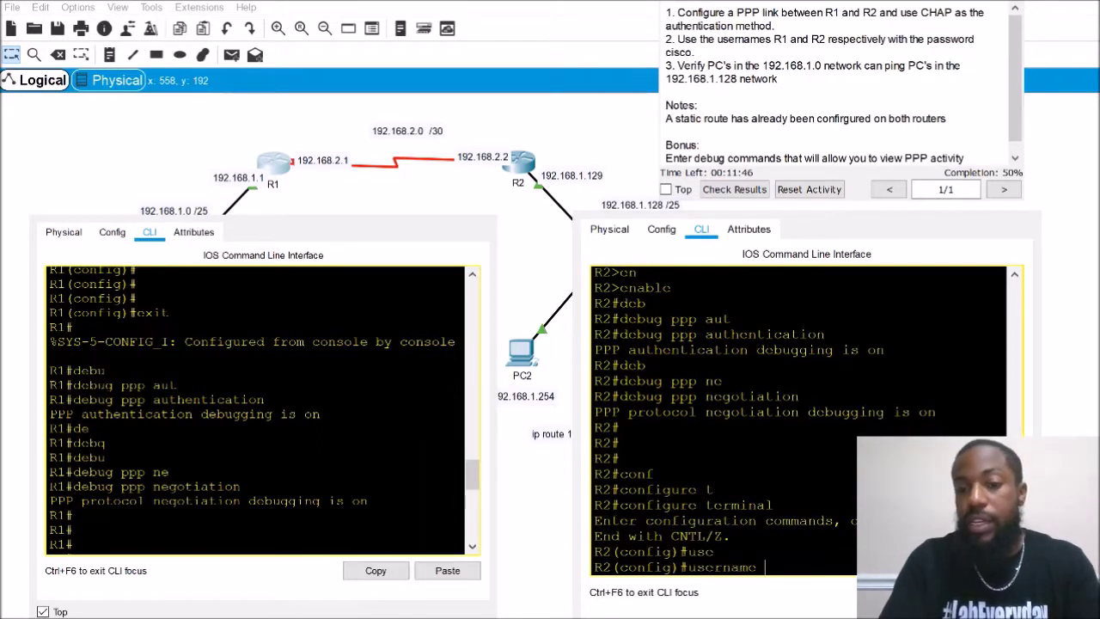
{"action": "type", "text": "R"}
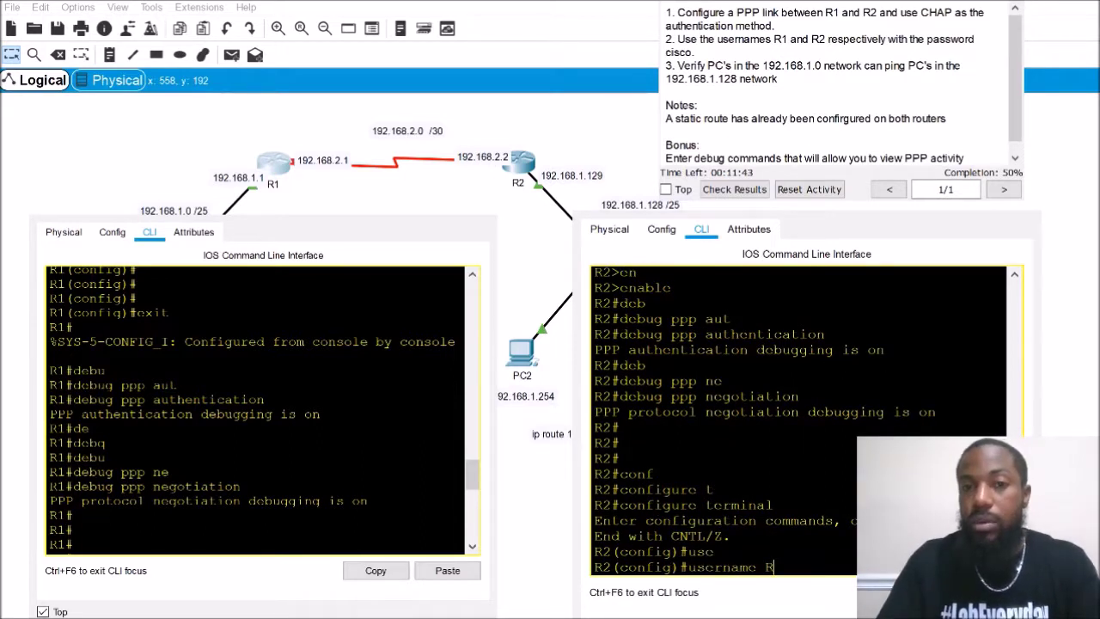
{"action": "type", "text": "1 password"}
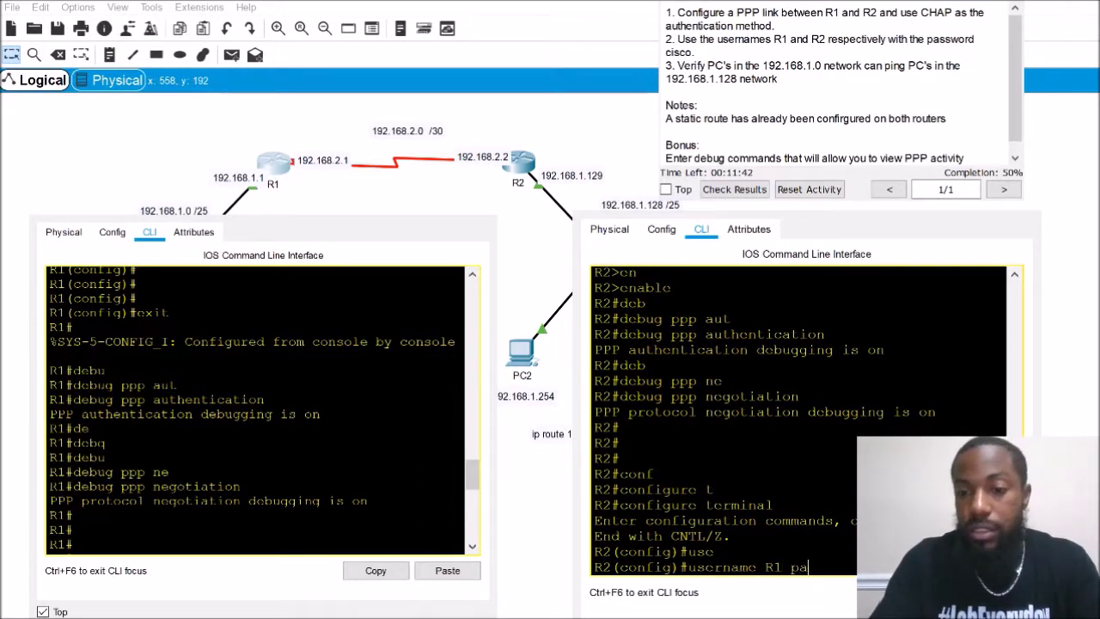
{"action": "key", "text": "Tab"}
{"action": "key", "text": "Return"}
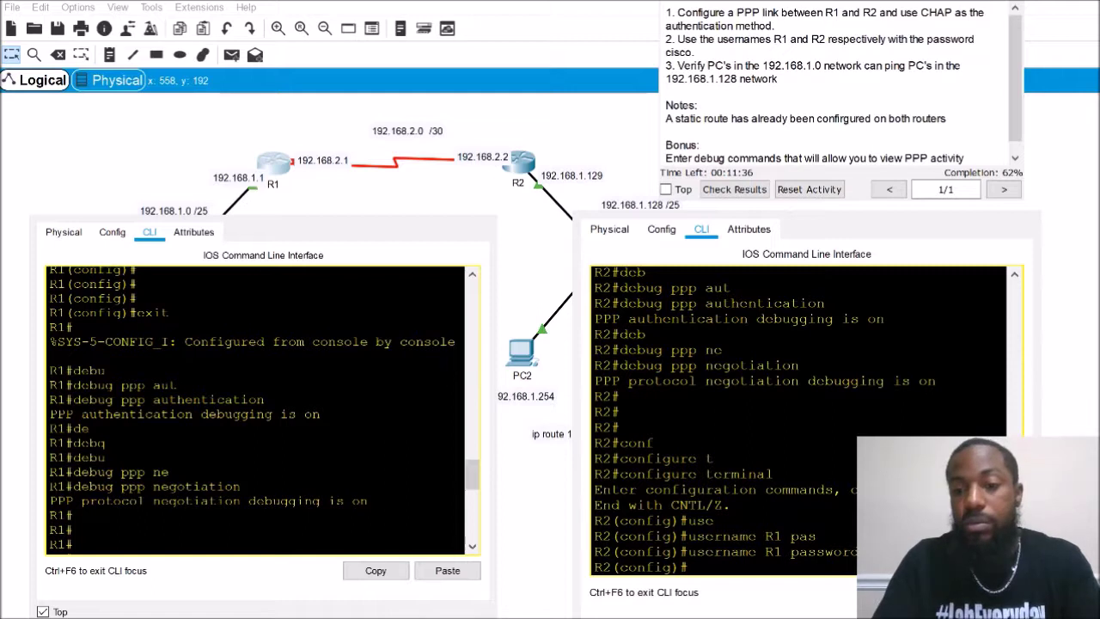
Enable R2's interface Serial0/0/0 with no shutdown
{"action": "key", "text": "Return"}
{"action": "key", "text": "Return"}
{"action": "key", "text": "Return"}
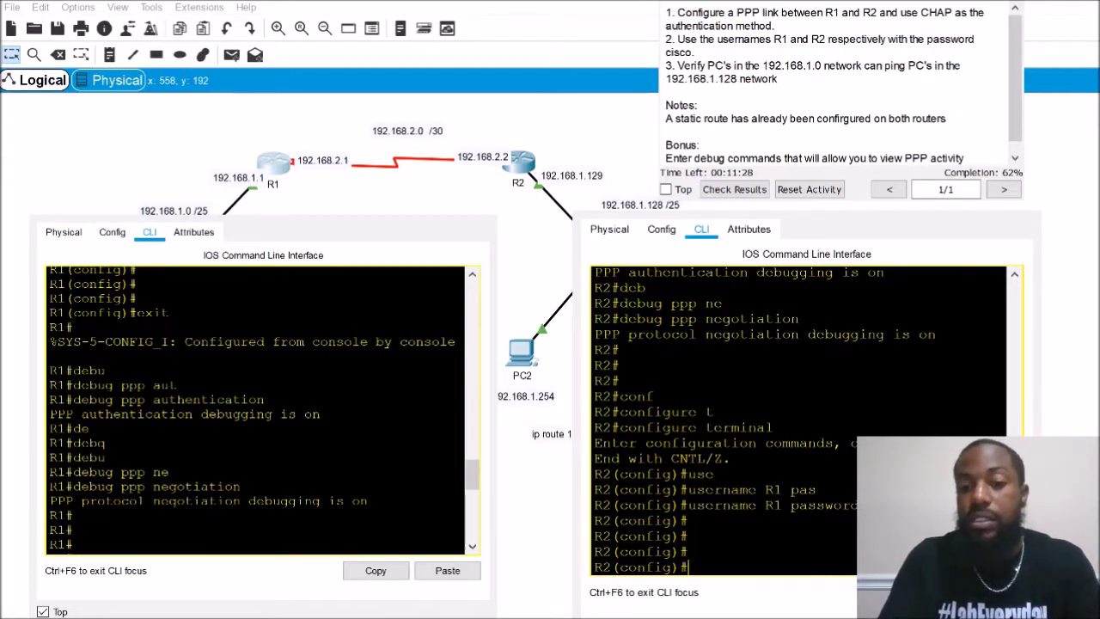
{"action": "type", "text": "in"}
{"action": "key", "text": "Tab"}
{"action": "type", "text": "terfa"}
{"action": "key", "text": "Tab"}
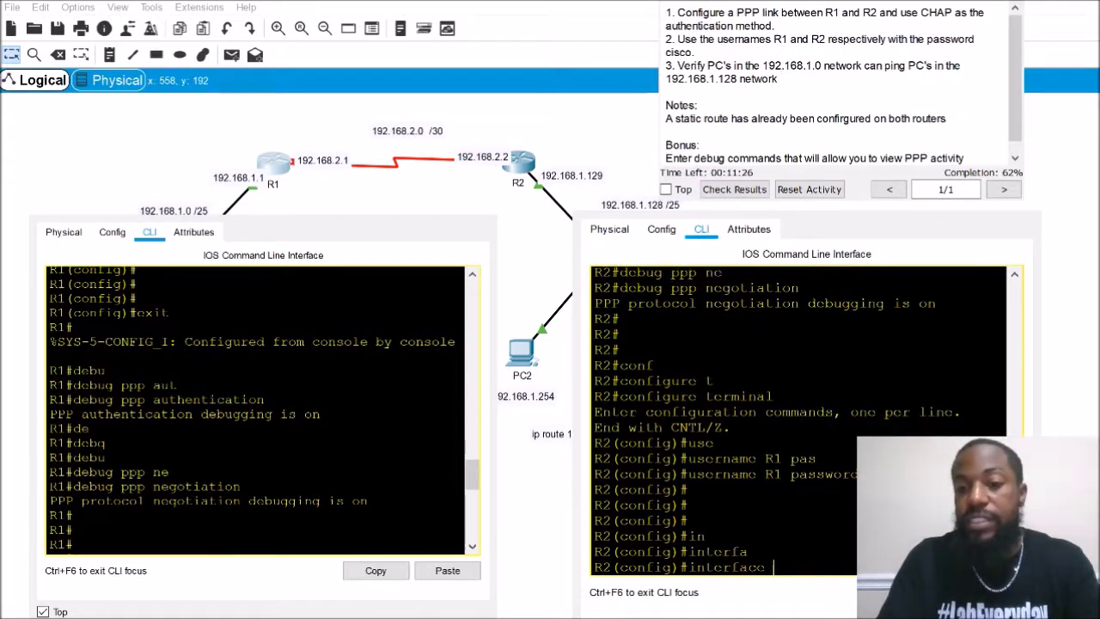
{"action": "type", "text": "se"}
{"action": "key", "text": "Tab"}
{"action": "type", "text": "0/0"}
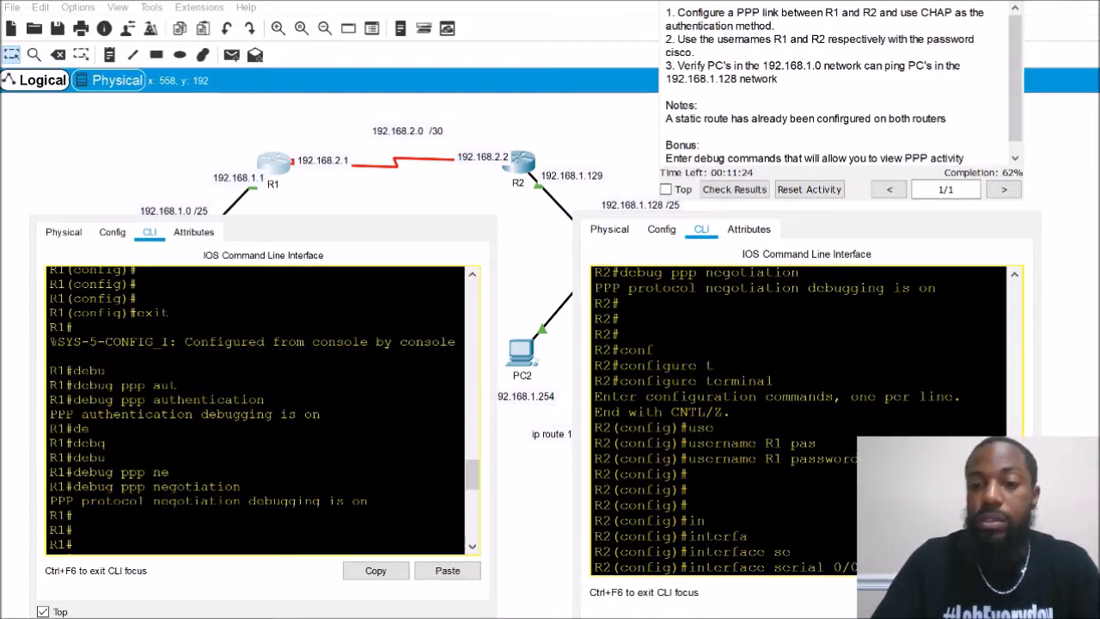
{"action": "key", "text": "Return"}
{"action": "type", "text": "no shut"}
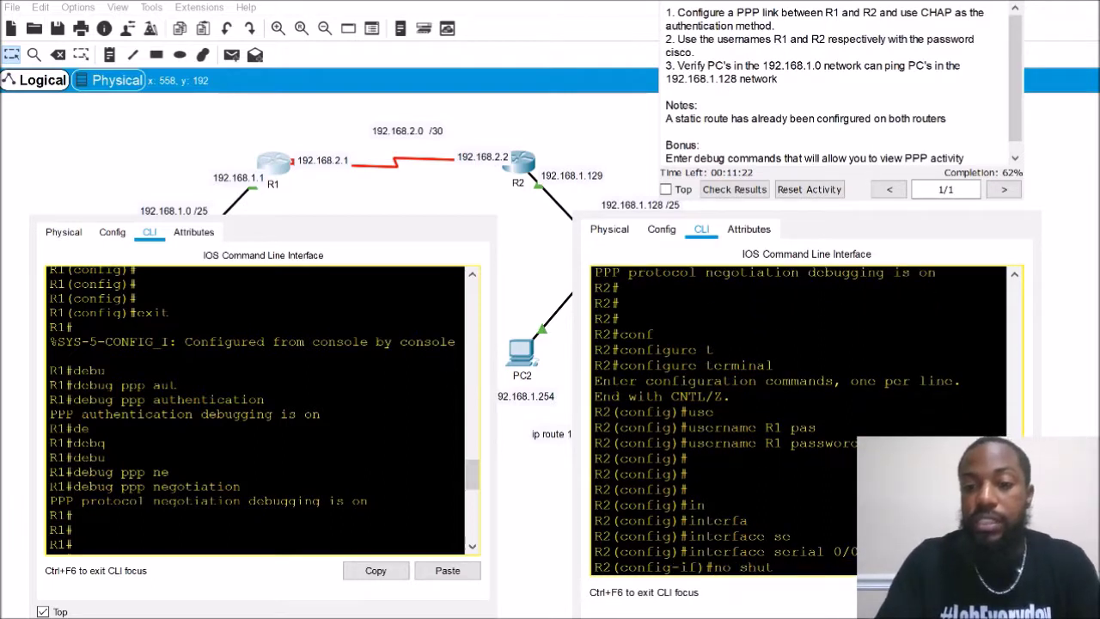
{"action": "key", "text": "Return"}
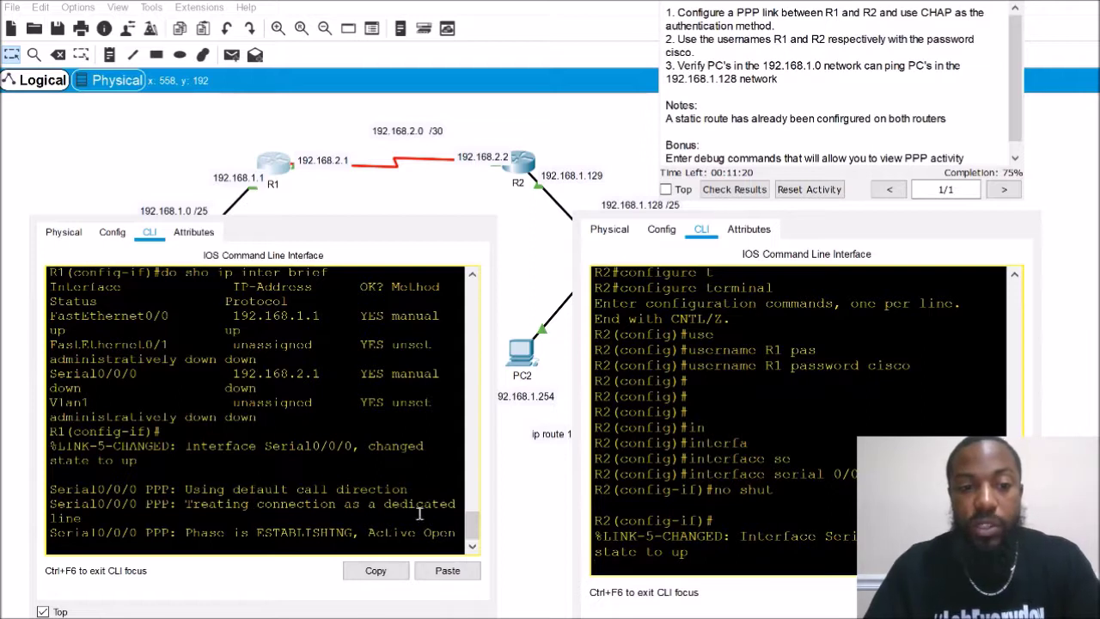
Highlight R1's PPP debug messages for call direction, dedicated line and ESTABLISHING phase
{"action": "left_click_drag", "start_coordinate": [181, 488], "coordinate": [430, 488]}
{"action": "left_click_drag", "start_coordinate": [201, 504], "coordinate": [455, 516]}
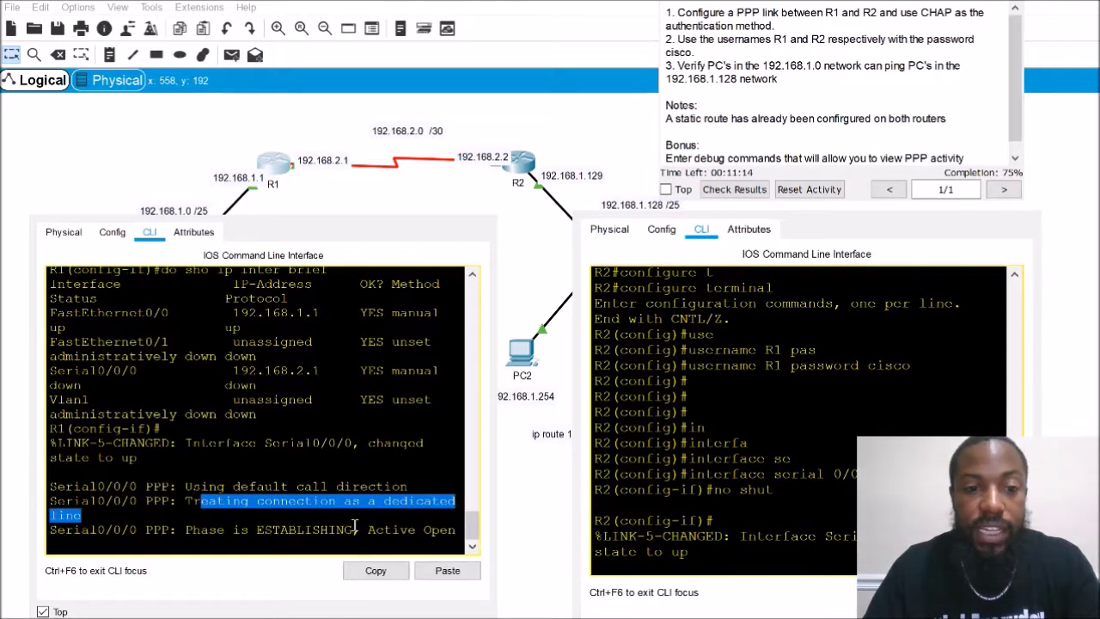
{"action": "left_click_drag", "start_coordinate": [200, 530], "coordinate": [469, 537]}
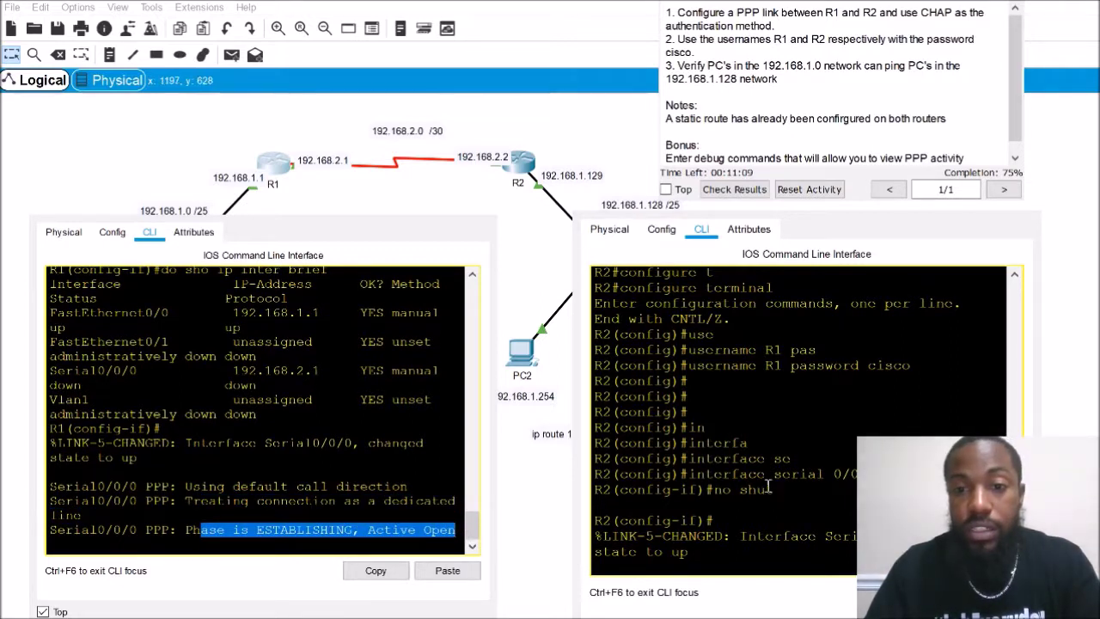
{"action": "left_click", "coordinate": [355, 453]}
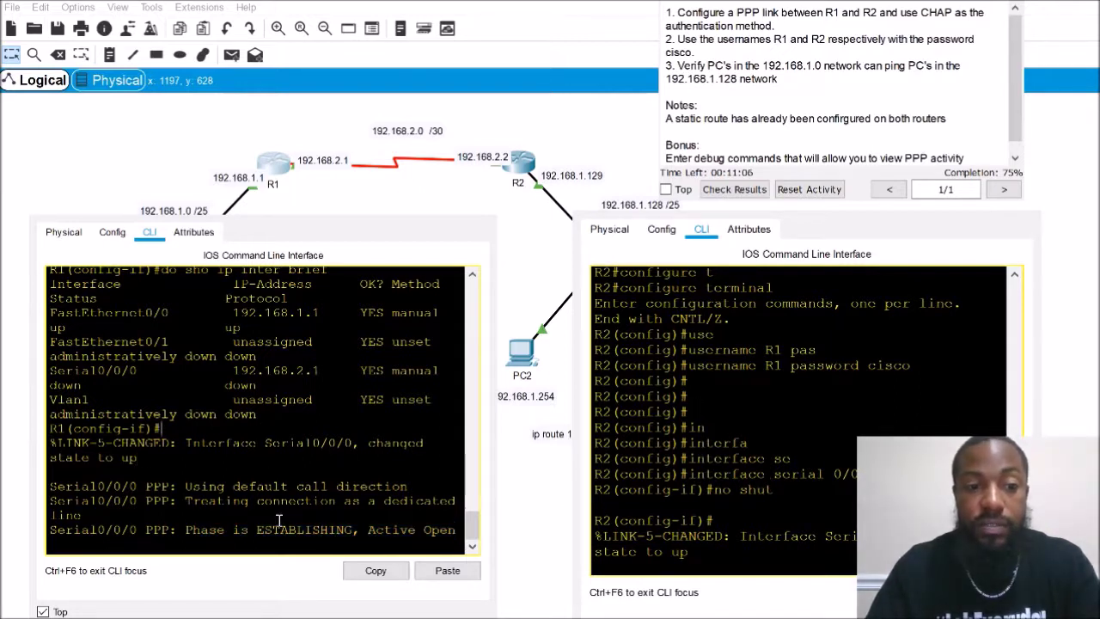
Scroll R2's console to find and mark the PPP negotiation debugging line
{"action": "left_click", "coordinate": [790, 462]}
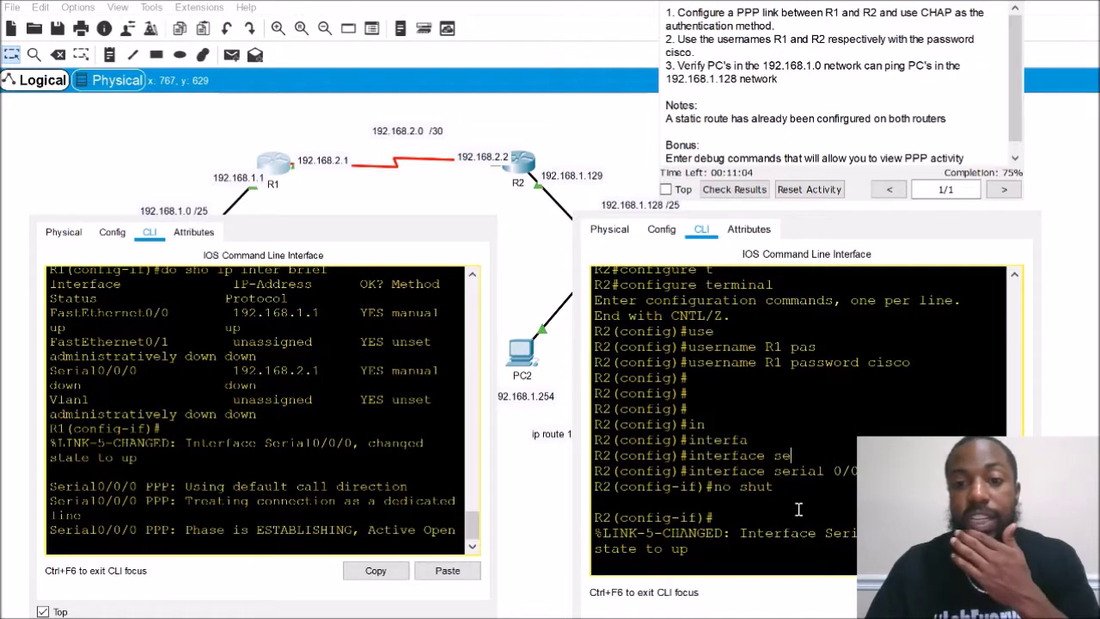
{"action": "scroll", "coordinate": [794, 489], "scroll_direction": "up", "scroll_amount": 6}
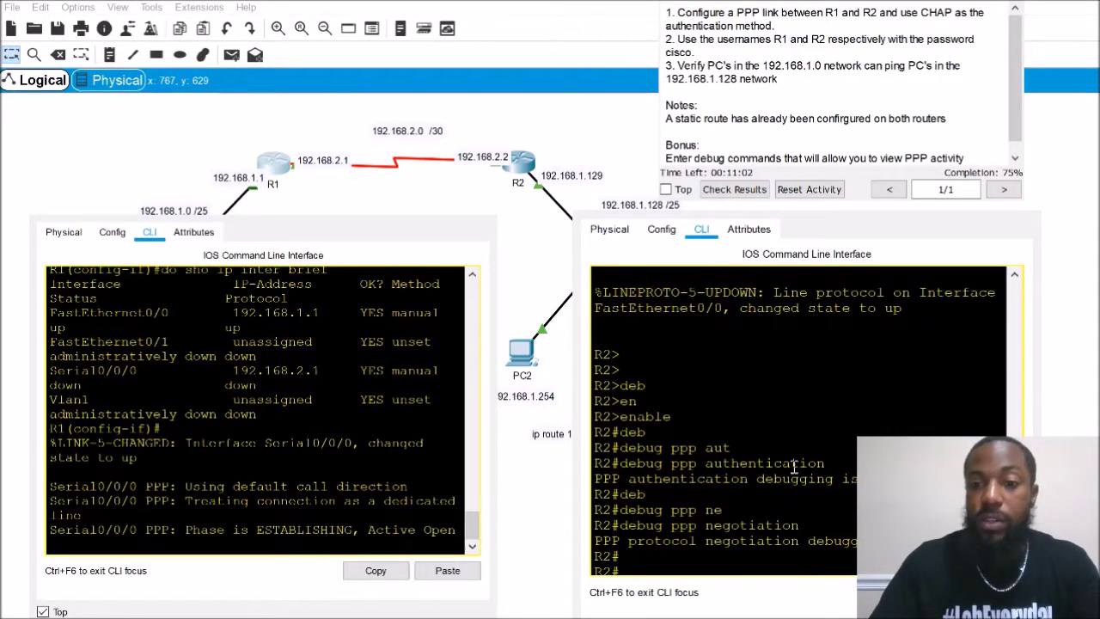
{"action": "scroll", "coordinate": [783, 416], "scroll_direction": "down", "scroll_amount": 2}
{"action": "left_click_drag", "start_coordinate": [690, 393], "coordinate": [767, 411]}
{"action": "left_click_drag", "start_coordinate": [739, 471], "coordinate": [782, 471]}
Re-highlight R1's call direction, dedicated line and ESTABLISHING debug messages
{"action": "left_click", "coordinate": [142, 487]}
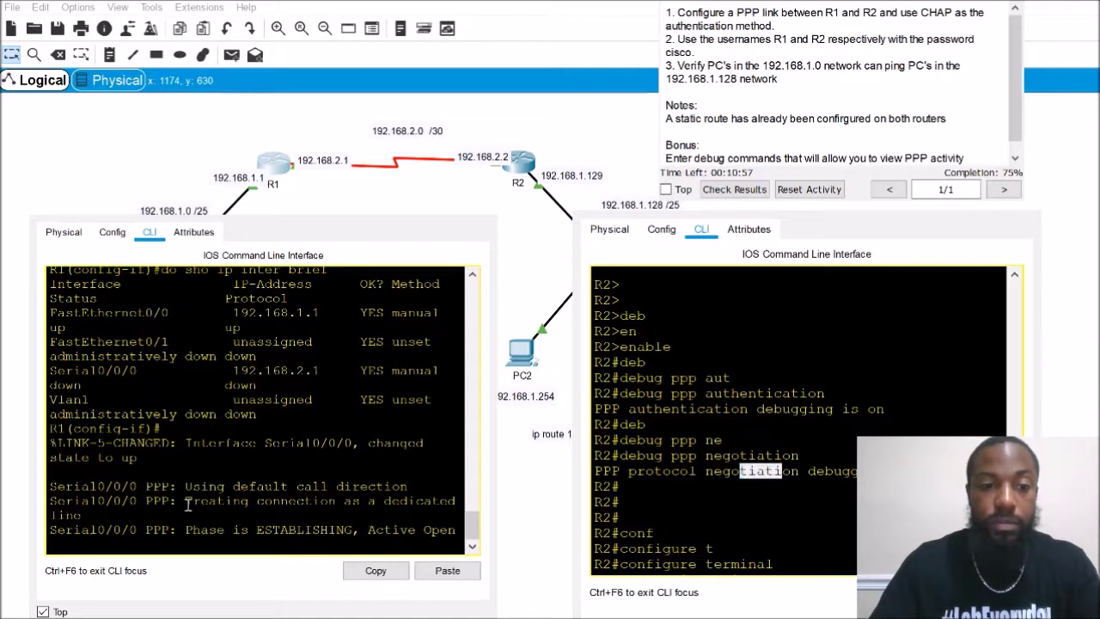
{"action": "left_click_drag", "start_coordinate": [179, 487], "coordinate": [450, 500]}
{"action": "left_click_drag", "start_coordinate": [220, 530], "coordinate": [461, 534]}
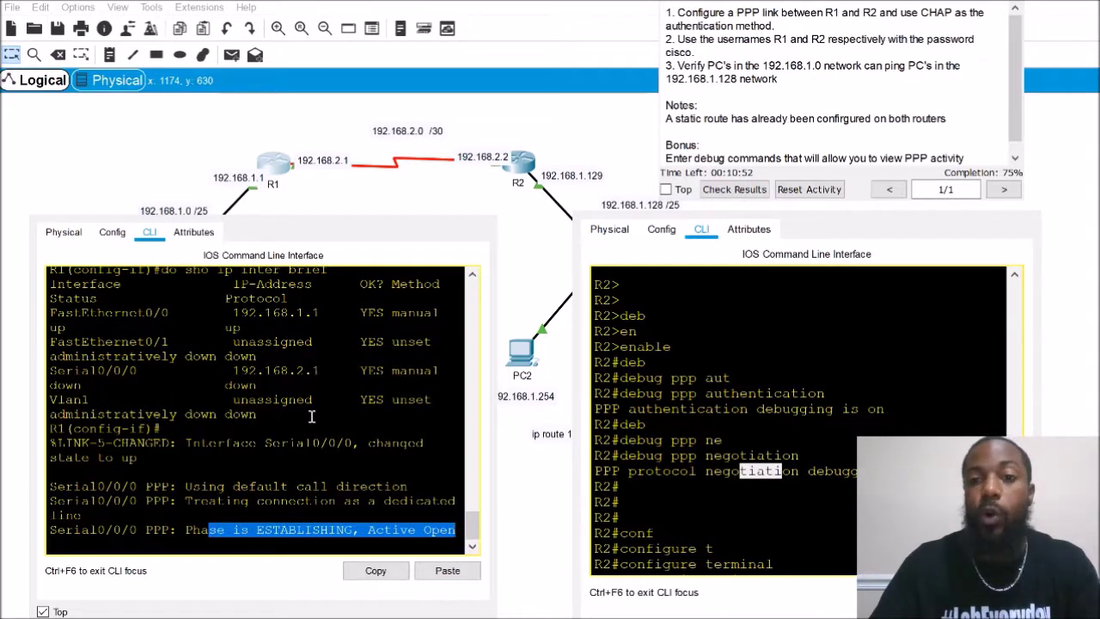
{"action": "left_click", "coordinate": [280, 453]}
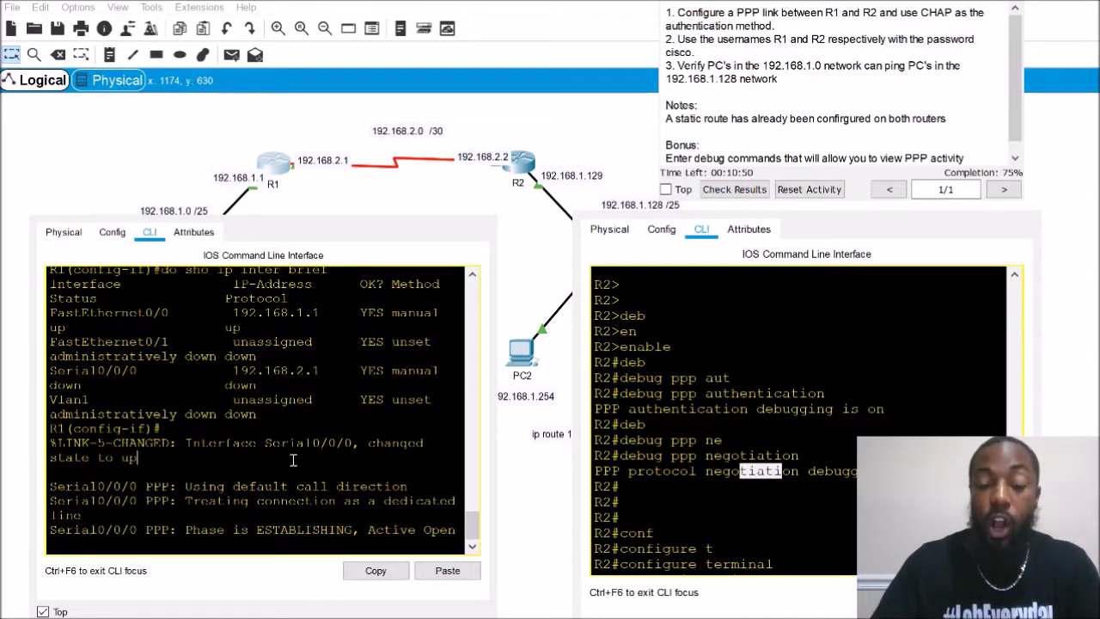
Run do show ip interface brief on R1 and mark Serial0/0/0 as up with protocol down
{"action": "key", "text": "Return"}
{"action": "key", "text": "Return"}
{"action": "key", "text": "Return"}
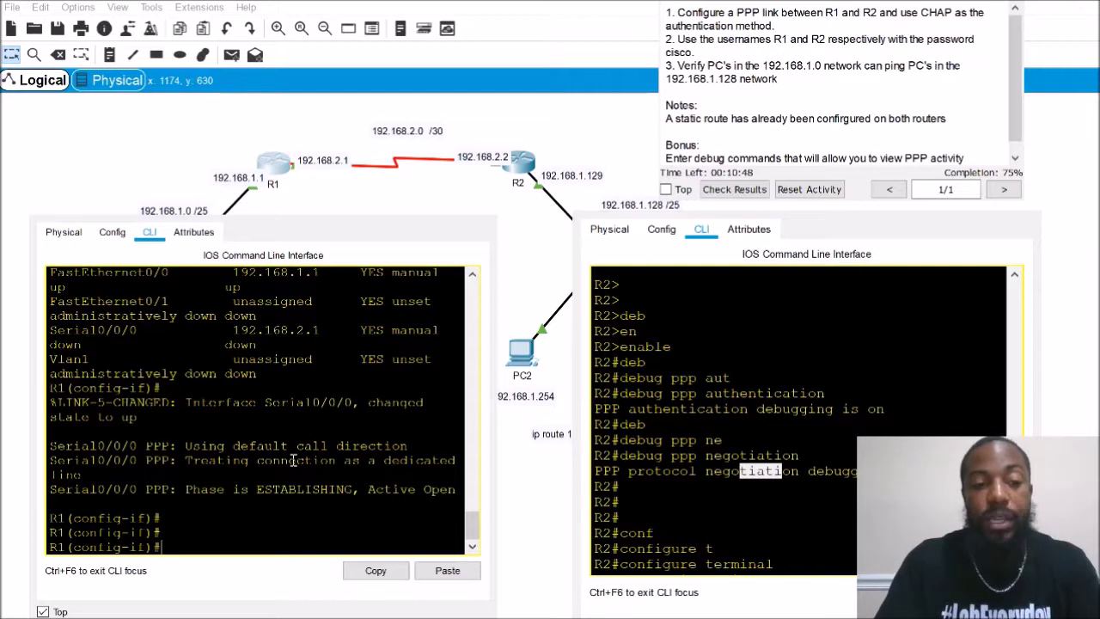
{"action": "type", "text": "do sho ip in"}
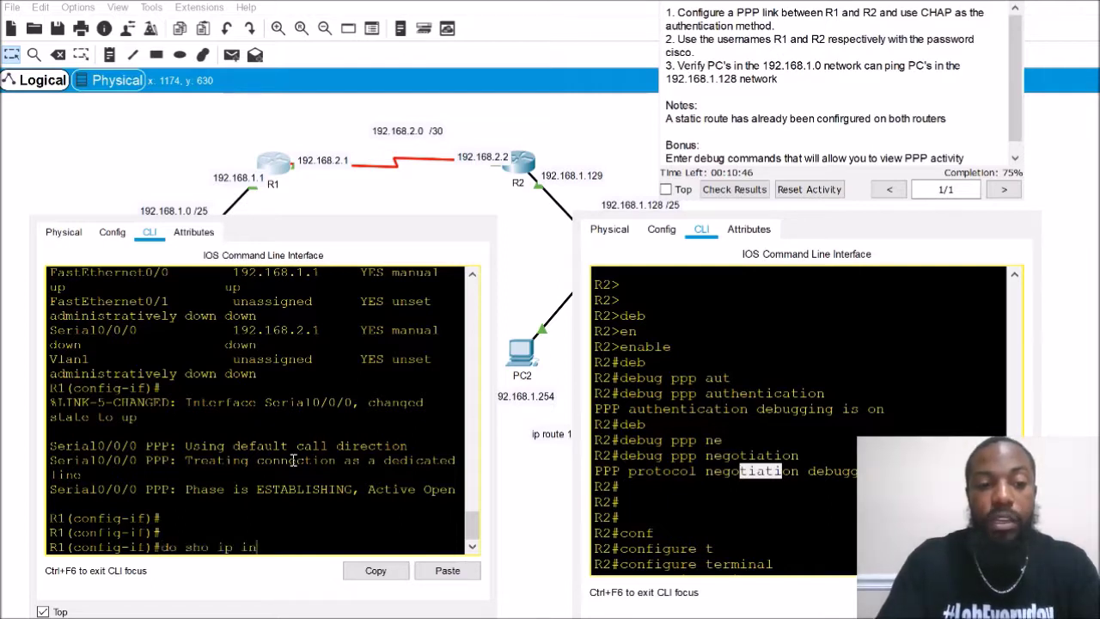
{"action": "type", "text": "ter brief"}
{"action": "key", "text": "Return"}
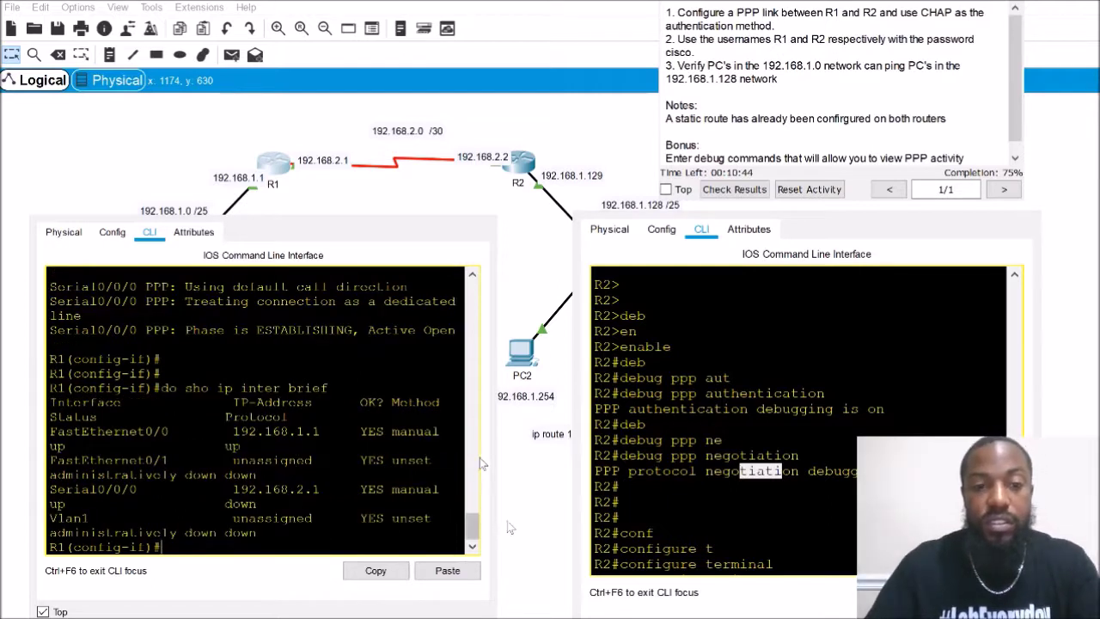
{"action": "left_click_drag", "start_coordinate": [527, 531], "coordinate": [641, 528]}
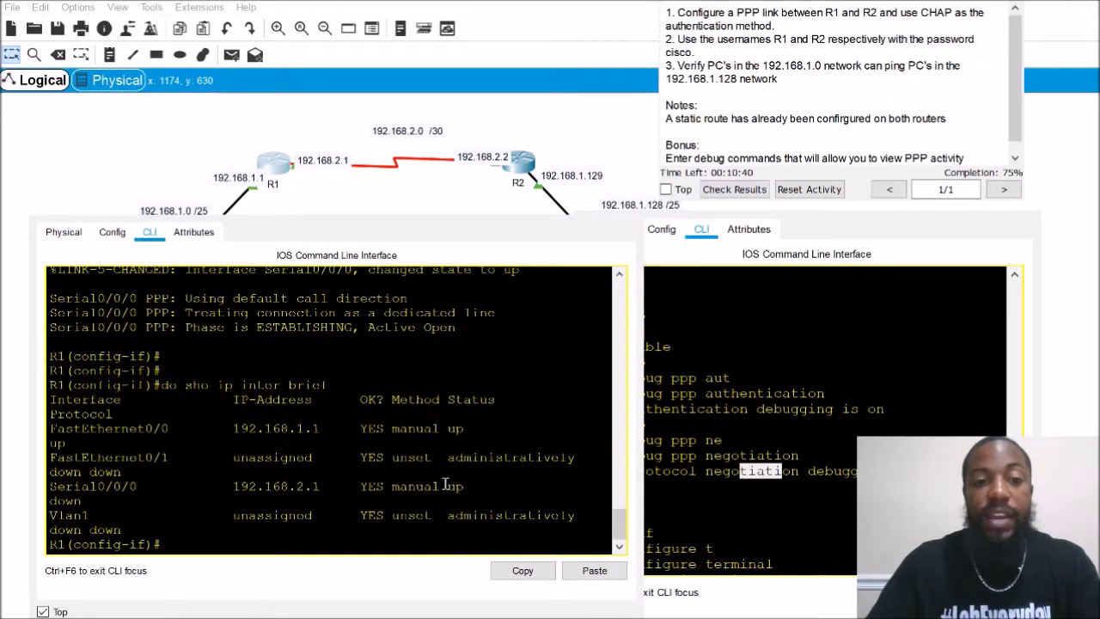
{"action": "left_click_drag", "start_coordinate": [445, 485], "coordinate": [464, 503]}
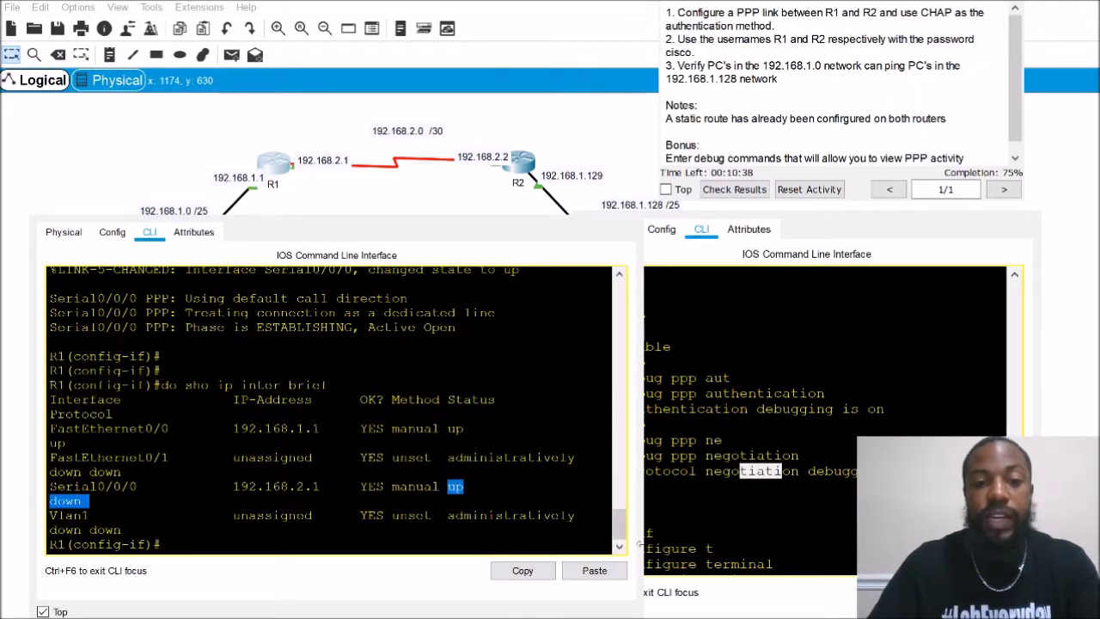
Scroll through R1's console output, then return focus to R2's console
{"action": "left_click_drag", "start_coordinate": [640, 543], "coordinate": [557, 533]}
{"action": "scroll", "coordinate": [337, 475], "scroll_direction": "up", "scroll_amount": 5}
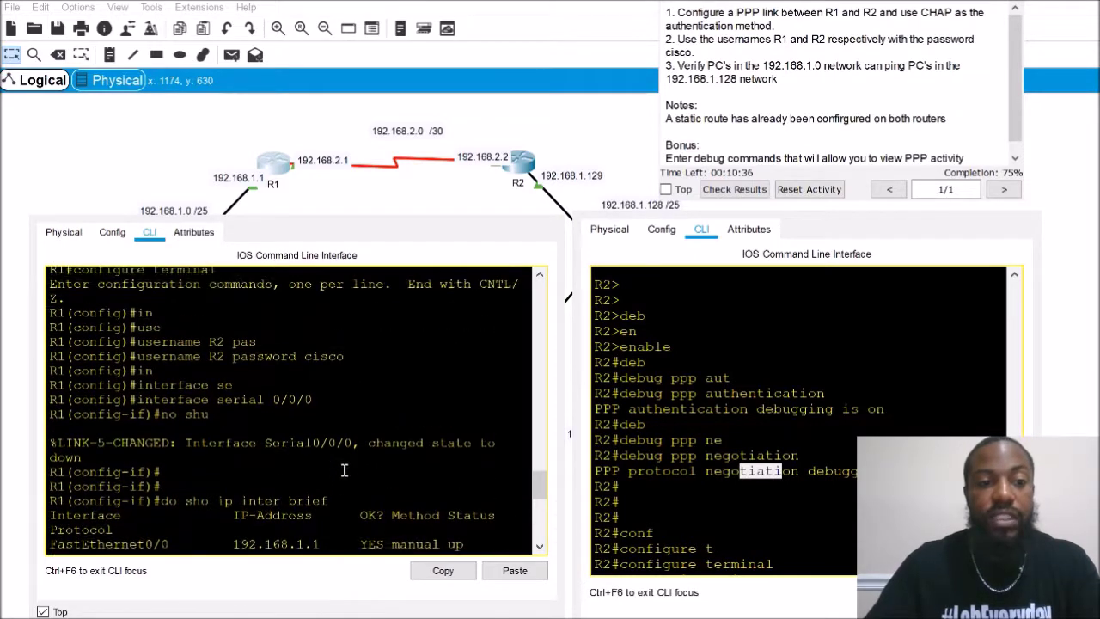
{"action": "scroll", "coordinate": [344, 470], "scroll_direction": "up", "scroll_amount": 1}
{"action": "scroll", "coordinate": [155, 417], "scroll_direction": "down", "scroll_amount": 6}
{"action": "left_click_drag", "start_coordinate": [155, 421], "coordinate": [234, 408]}
{"action": "scroll", "coordinate": [218, 488], "scroll_direction": "down", "scroll_amount": 7}
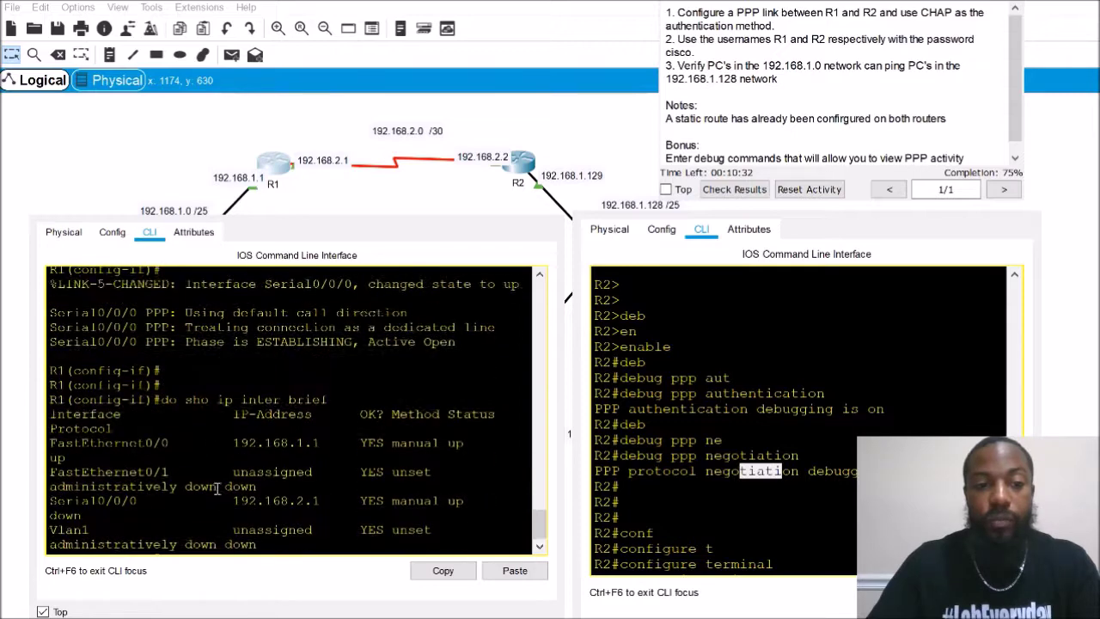
{"action": "scroll", "coordinate": [217, 488], "scroll_direction": "down", "scroll_amount": 1}
{"action": "left_click", "coordinate": [796, 472]}
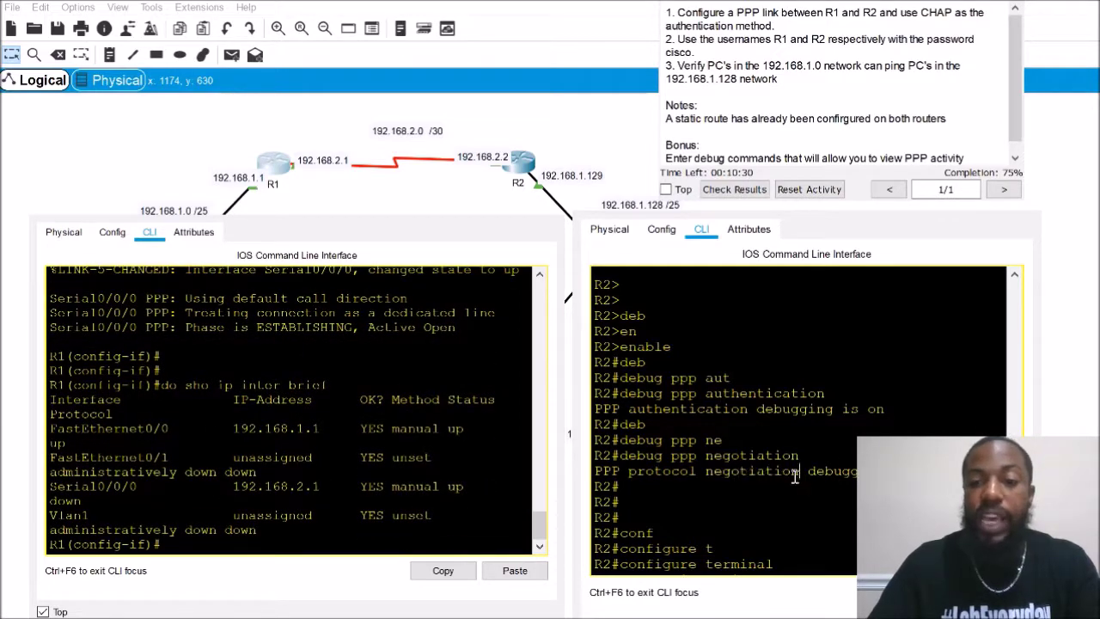
{"action": "scroll", "coordinate": [795, 478], "scroll_direction": "down", "scroll_amount": 6}
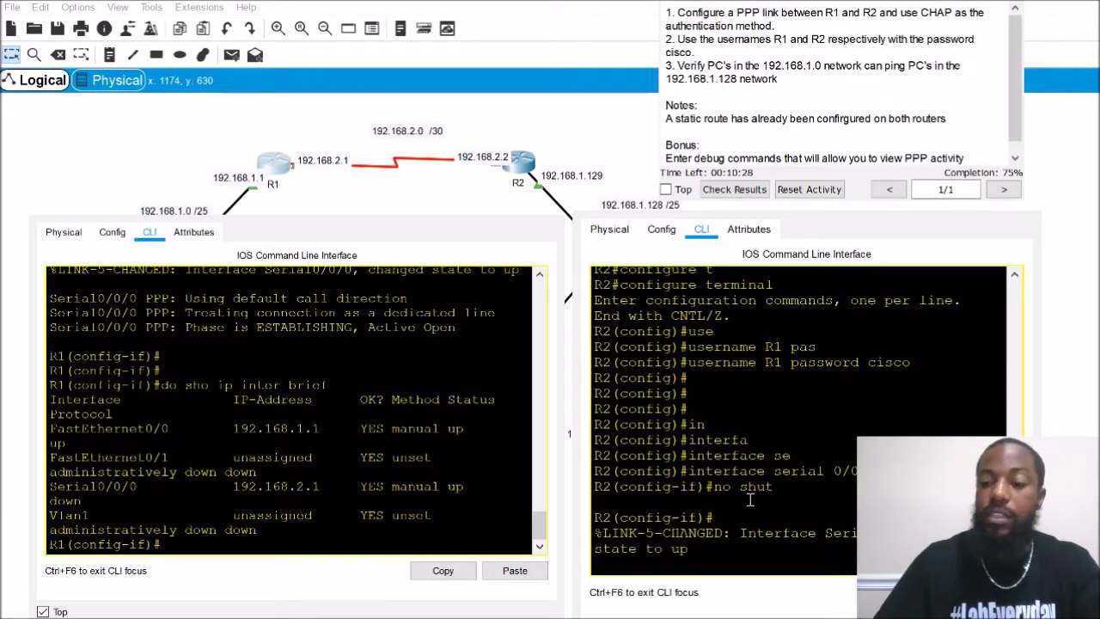
Scroll back through R2's console output and return to its interface prompt
{"action": "key", "text": "Return"}
{"action": "key", "text": "Return"}
{"action": "key", "text": "Return"}
{"action": "key", "text": "Return"}
{"action": "key", "text": "Return"}
{"action": "key", "text": "Return"}
{"action": "key", "text": "Return"}
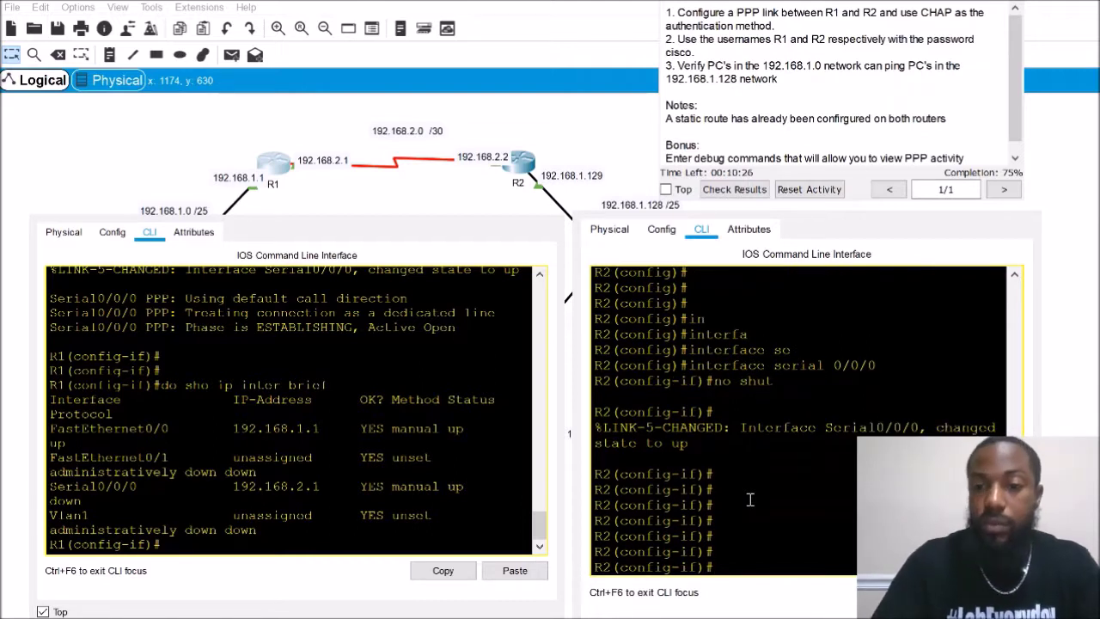
{"action": "scroll", "coordinate": [727, 478], "scroll_direction": "up", "scroll_amount": 4}
{"action": "left_click_drag", "start_coordinate": [759, 419], "coordinate": [914, 401]}
{"action": "left_click", "coordinate": [921, 407]}
{"action": "scroll", "coordinate": [756, 471], "scroll_direction": "down", "scroll_amount": 4}
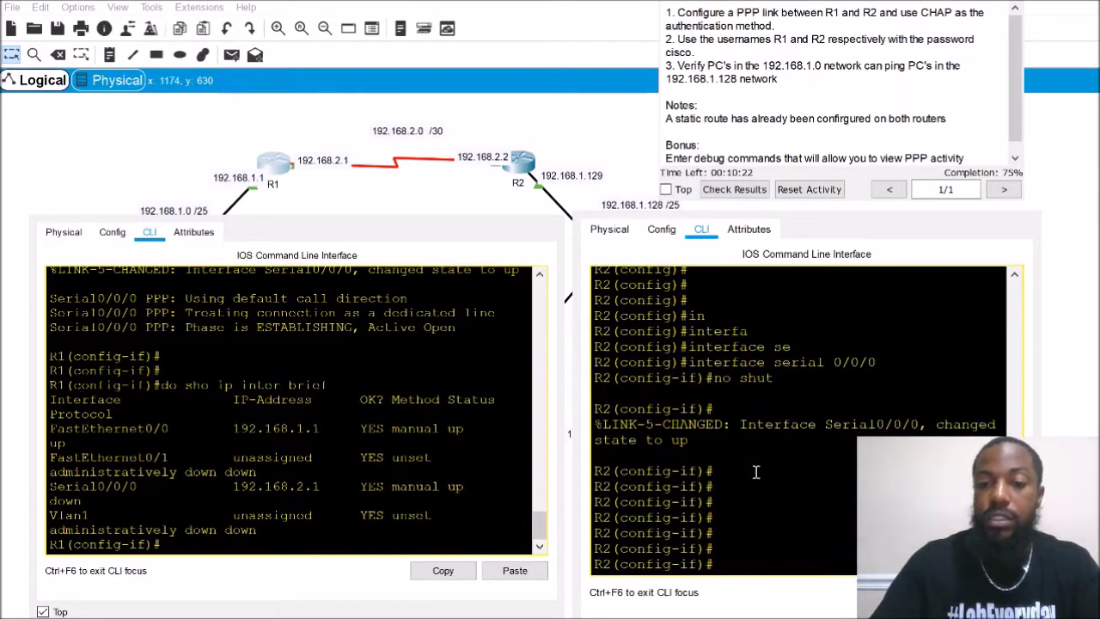
{"action": "left_click", "coordinate": [745, 545]}
Set R2's Serial0/0/0 encapsulation to PPP
{"action": "key", "text": "Return"}
{"action": "key", "text": "Return"}
{"action": "key", "text": "Return"}
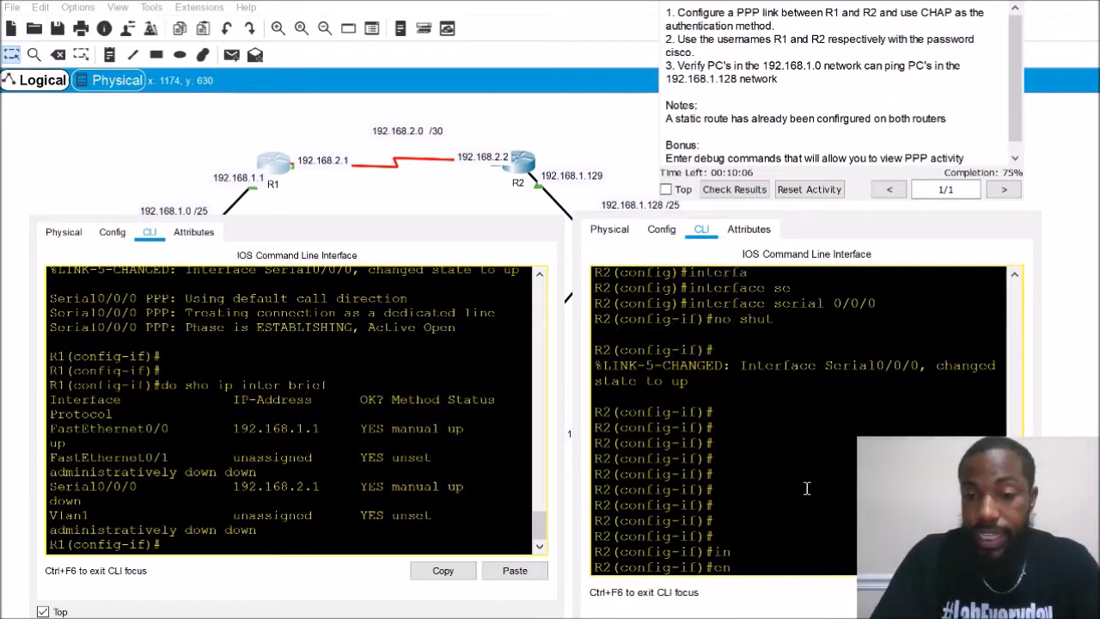
{"action": "key", "text": "Tab"}
{"action": "key", "text": "BackSpace"}
{"action": "key", "text": "BackSpace"}
{"action": "key", "text": "BackSpace"}
{"action": "key", "text": "BackSpace"}
{"action": "key", "text": "BackSpace"}
{"action": "key", "text": "BackSpace"}
{"action": "key", "text": "BackSpace"}
{"action": "key", "text": "BackSpace"}
{"action": "key", "text": "BackSpace"}
{"action": "key", "text": "BackSpace"}
{"action": "key", "text": "BackSpace"}
{"action": "key", "text": "BackSpace"}
{"action": "key", "text": "BackSpace"}
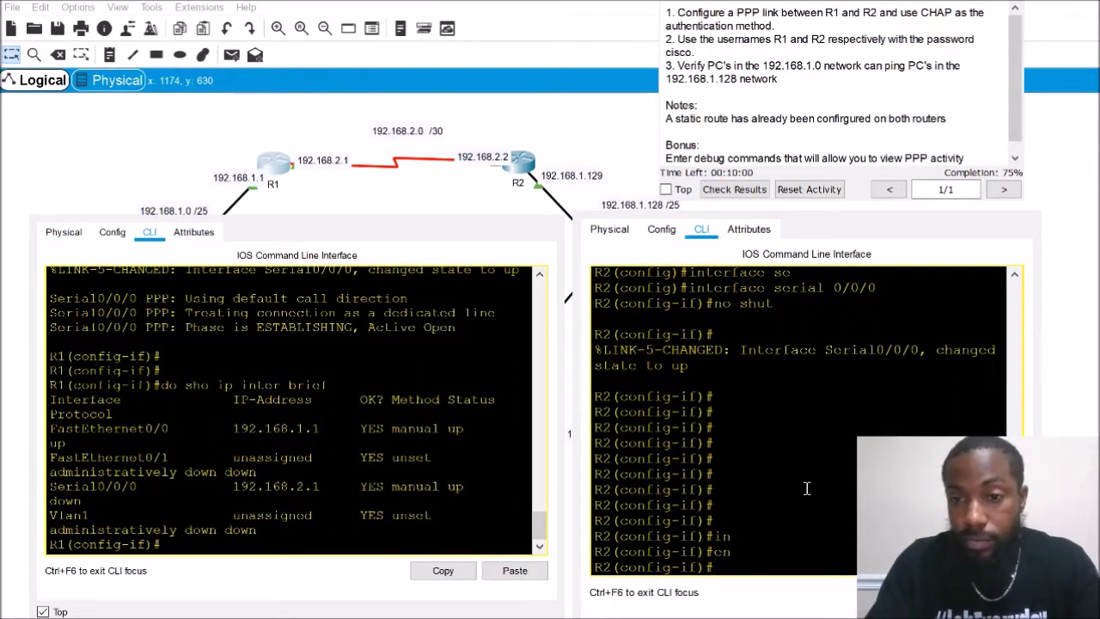
{"action": "type", "text": "enc"}
{"action": "key", "text": "Tab"}
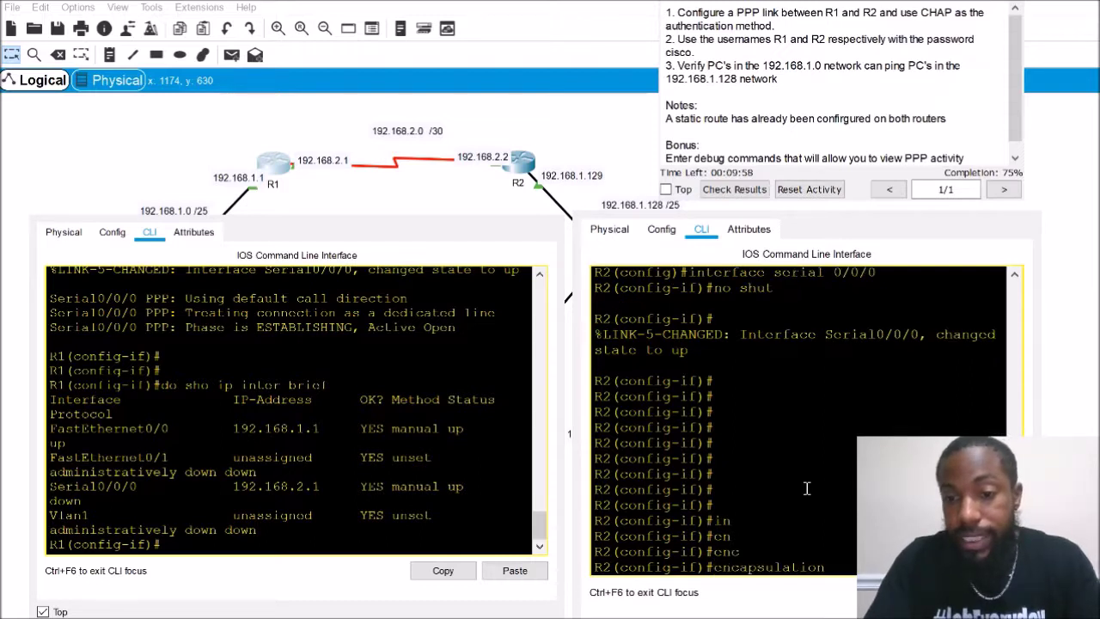
{"action": "type", "text": "ppp"}
{"action": "key", "text": "Return"}
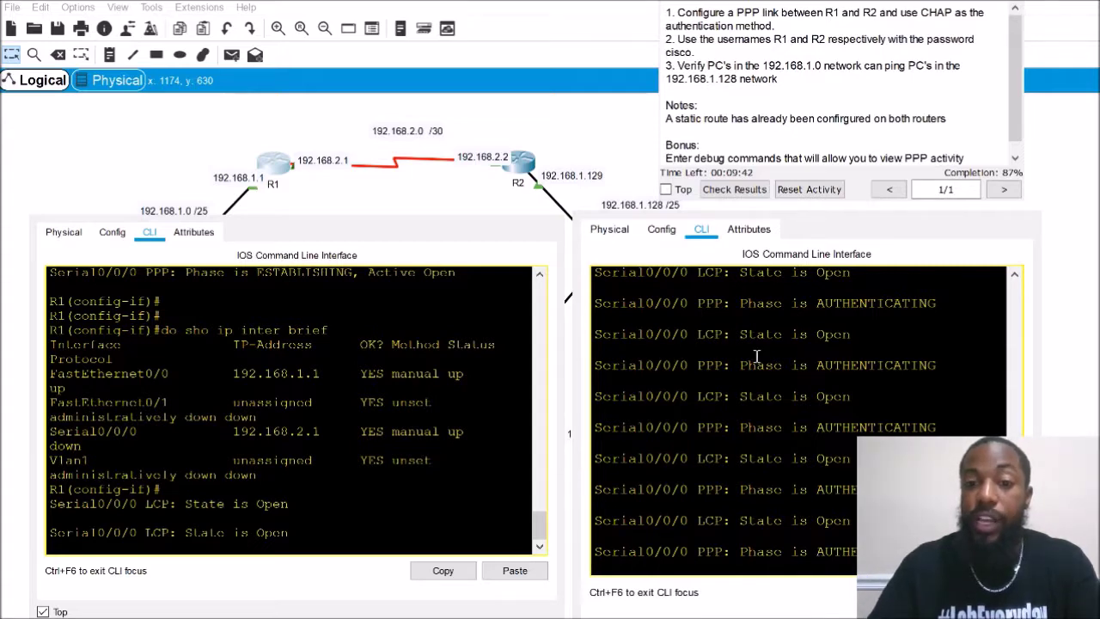
Review R2's PPP debug output and type do show ip interface brief
{"action": "scroll", "coordinate": [759, 429], "scroll_direction": "up", "scroll_amount": 3}
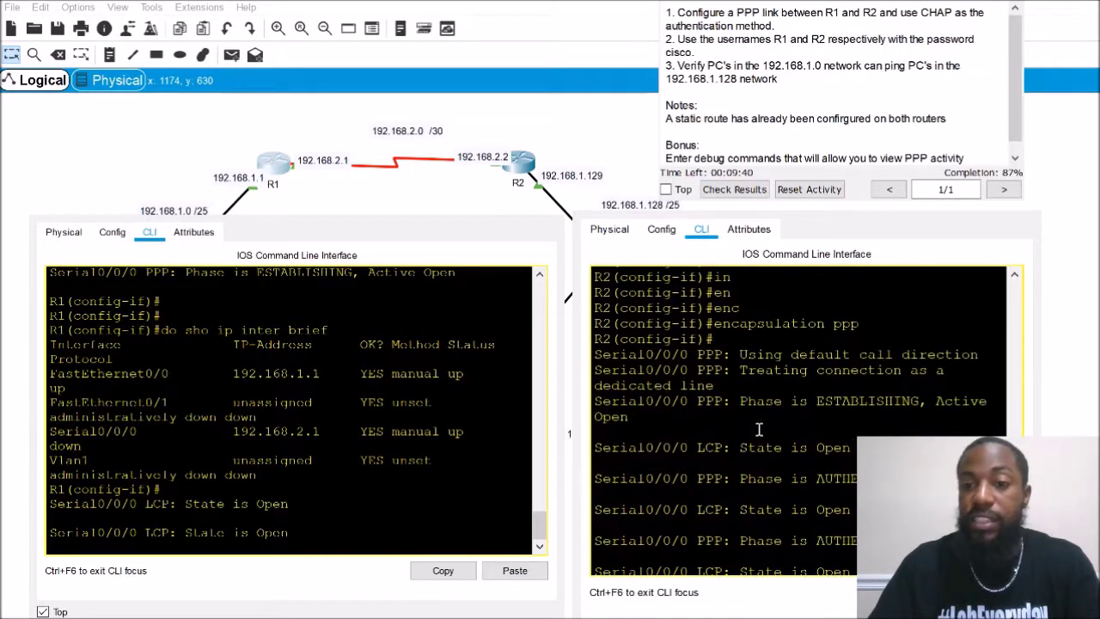
{"action": "scroll", "coordinate": [759, 429], "scroll_direction": "down", "scroll_amount": 1}
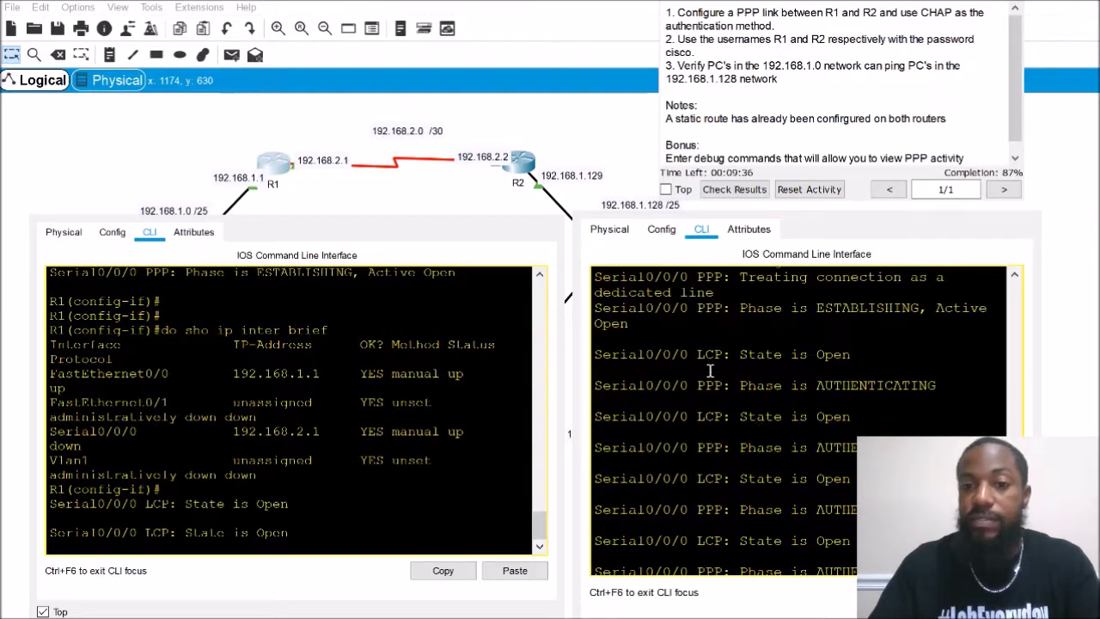
{"action": "scroll", "coordinate": [710, 371], "scroll_direction": "down", "scroll_amount": 3}
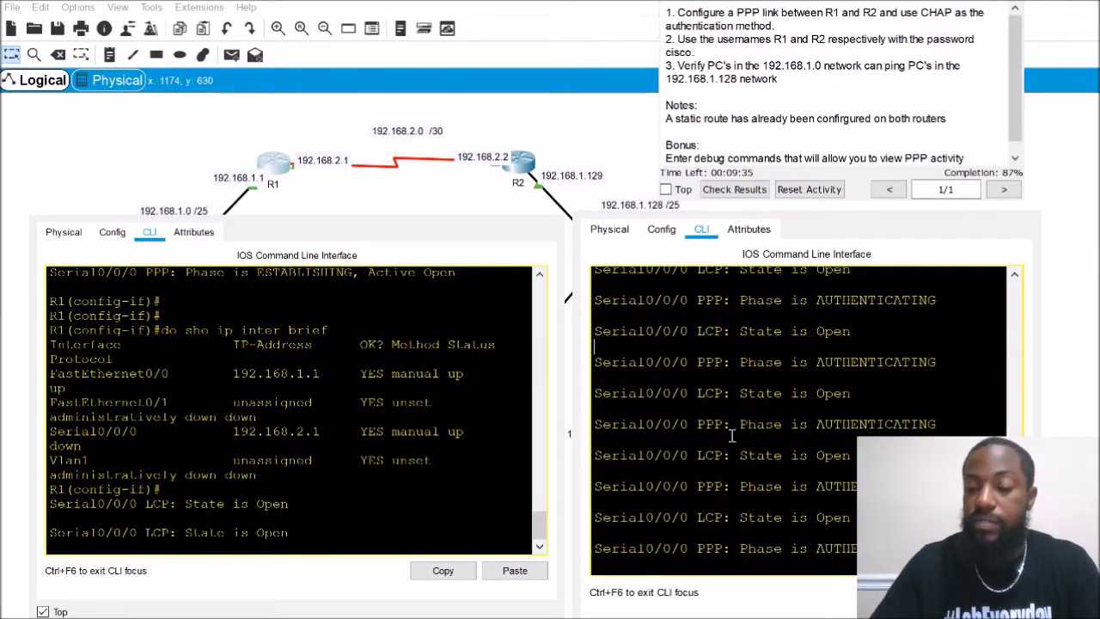
{"action": "key", "text": "Return"}
{"action": "key", "text": "Return"}
{"action": "type", "text": "do sho ip inter b"}
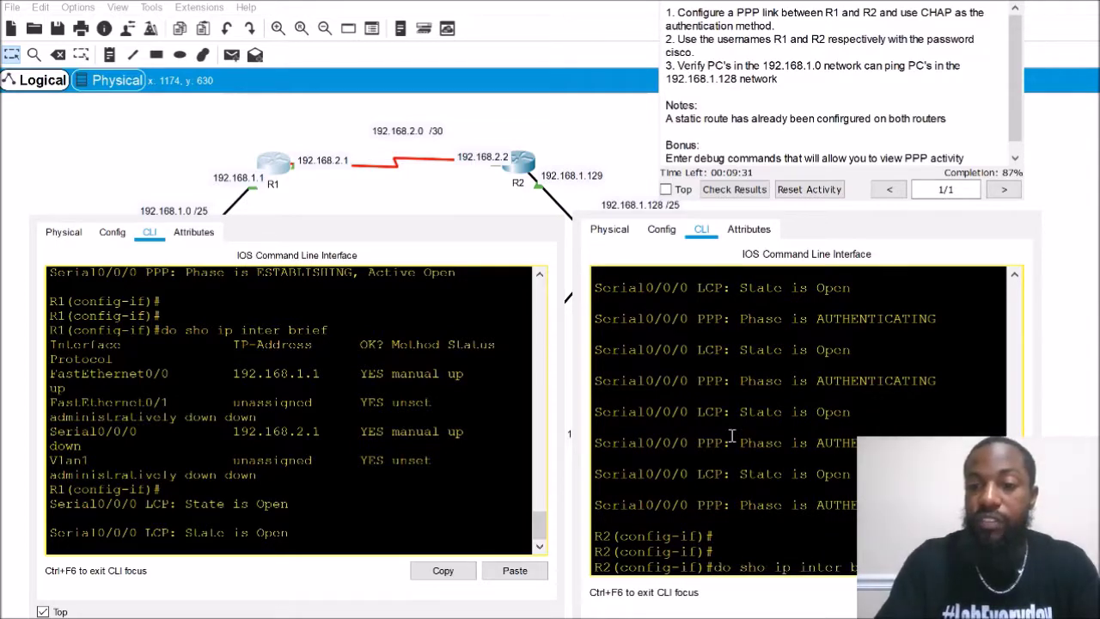
{"action": "type", "text": "rief"}
Display R2's interface summary with Serial0/0/0 at 192.168.2.2, widening the console
{"action": "key", "text": "Return"}
{"action": "left_click_drag", "start_coordinate": [577, 414], "coordinate": [439, 414]}
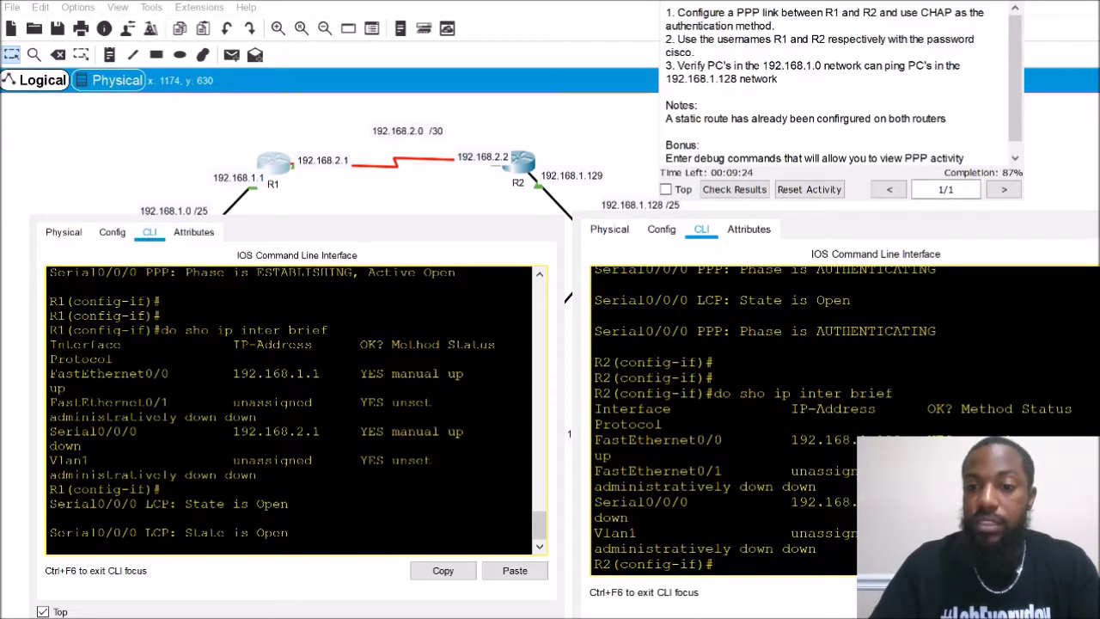
{"action": "key", "text": "Return"}
{"action": "key", "text": "Return"}
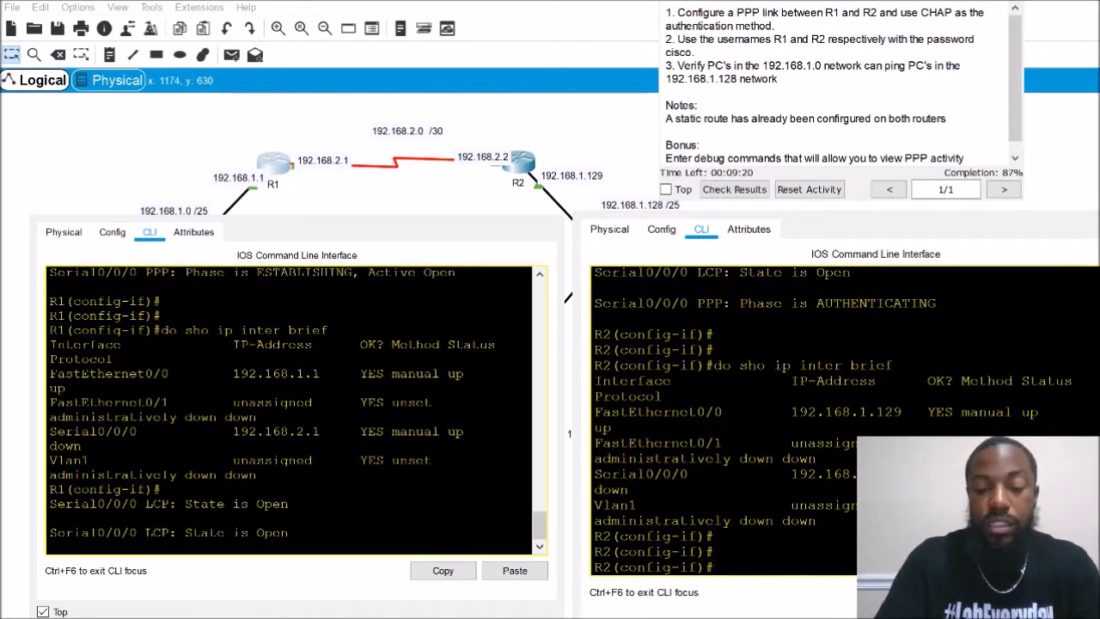
Begin entering the ppp authentication command on R2's Serial0/0/0
{"action": "type", "text": "pp"}
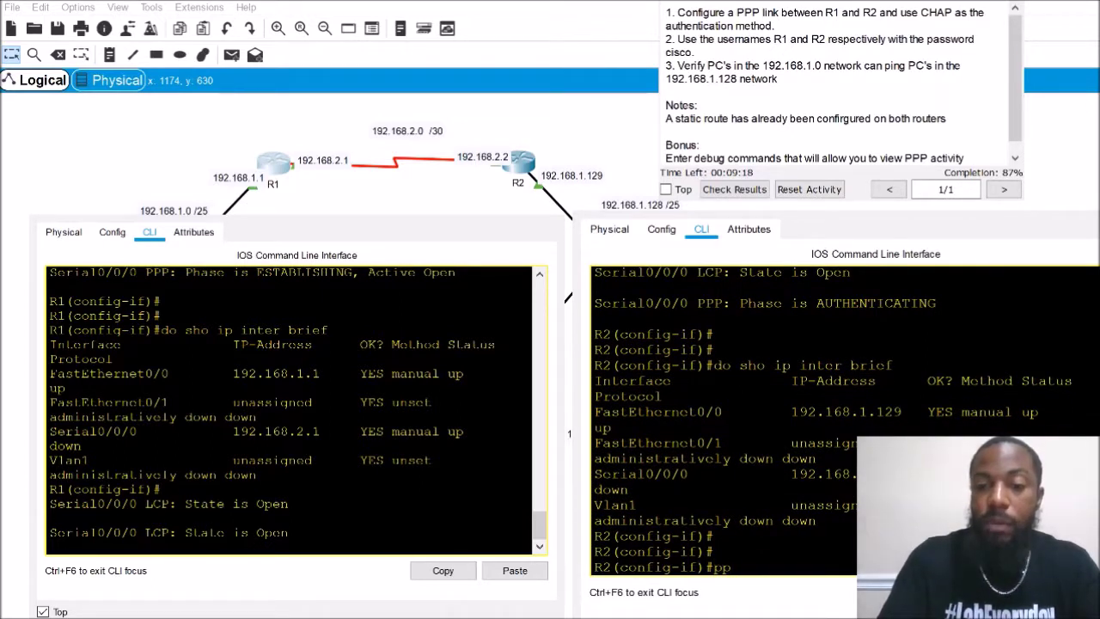
{"action": "key", "text": "BackSpace"}
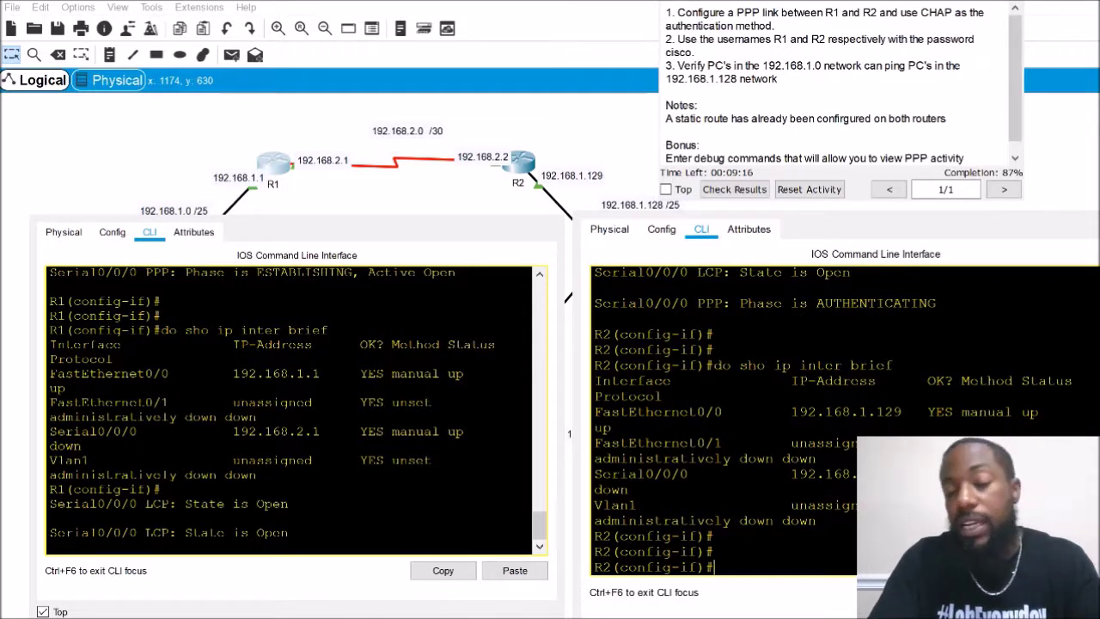
{"action": "type", "text": "pp"}
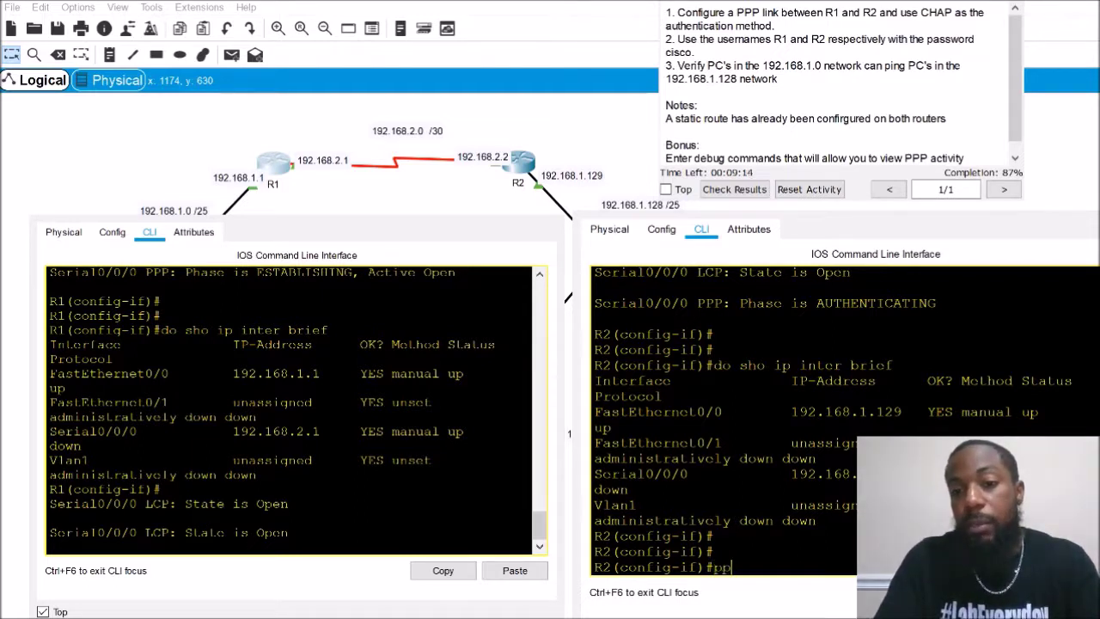
{"action": "type", "text": "p aut"}
{"action": "key", "text": "Tab"}
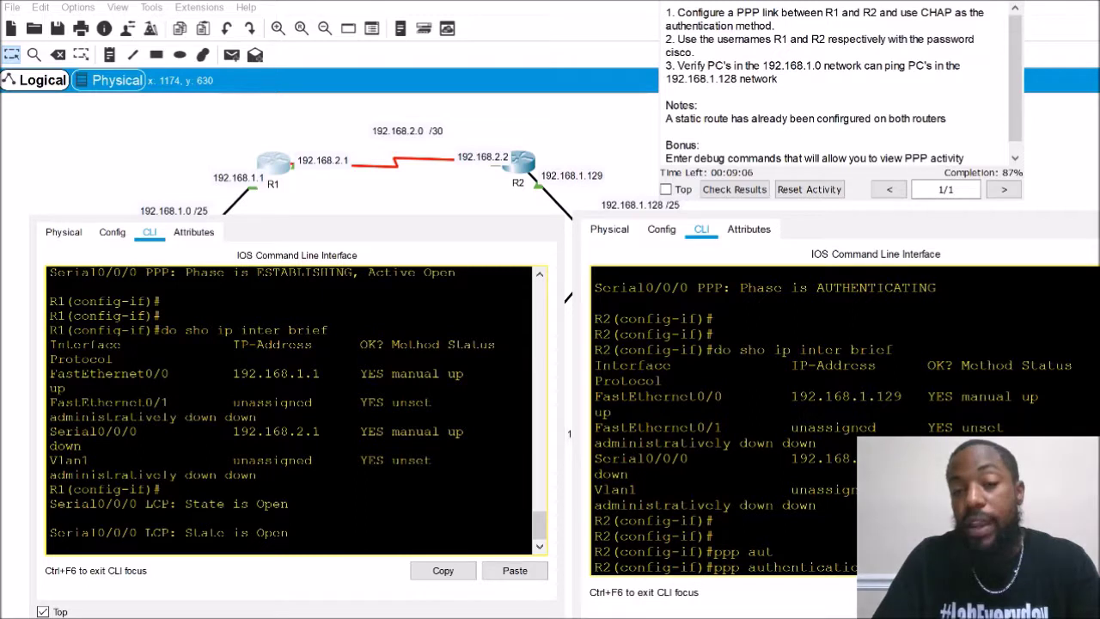
Apply ppp authentication chap on R2 and note R1's LCP State is Open messages
{"action": "key", "text": "Return"}
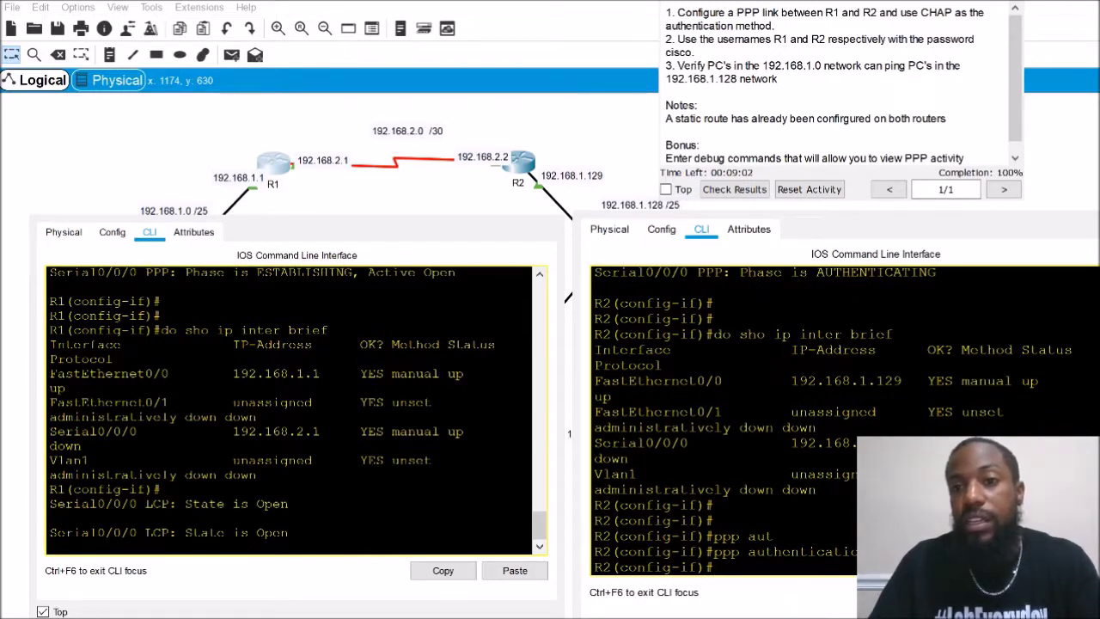
{"action": "key", "text": "Return"}
{"action": "key", "text": "Return"}
{"action": "key", "text": "Return"}
{"action": "key", "text": "Return"}
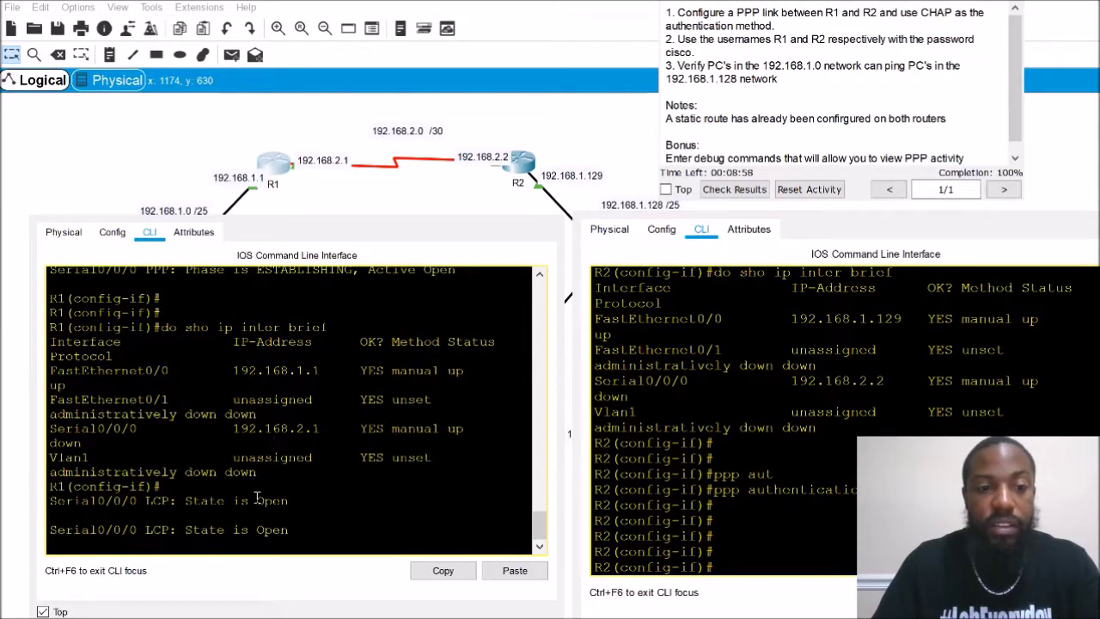
{"action": "left_click_drag", "start_coordinate": [292, 502], "coordinate": [113, 502]}
{"action": "left_click_drag", "start_coordinate": [297, 531], "coordinate": [137, 531]}
Run R2's IP interface summary and highlight the Vlan1 row and Serial0/0/0 address
{"action": "left_click", "coordinate": [730, 451]}
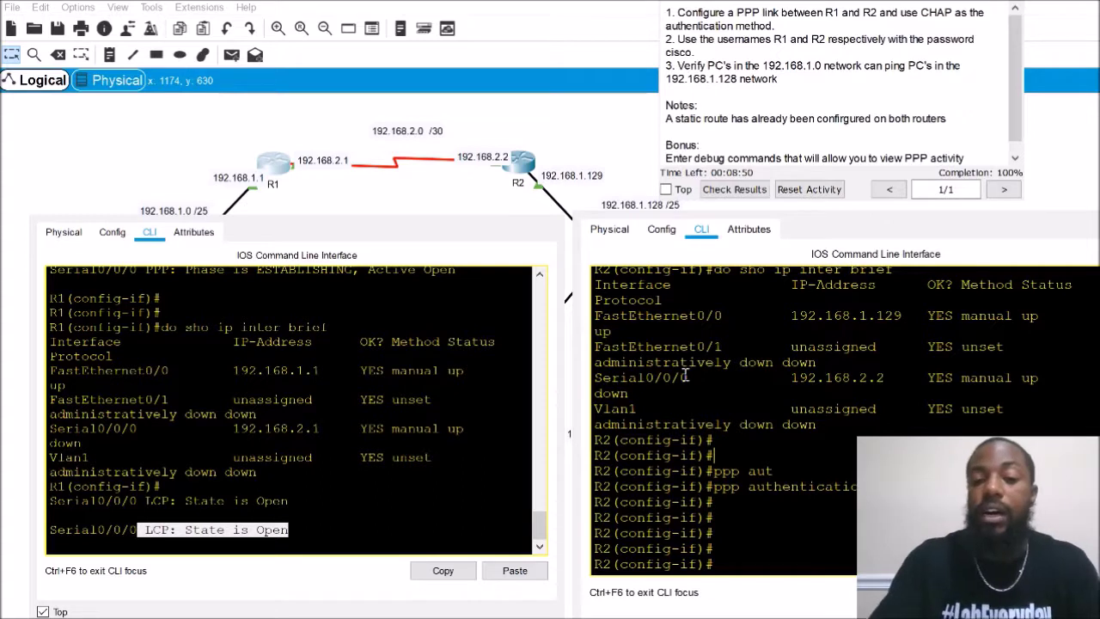
{"action": "type", "text": "ip inter b"}
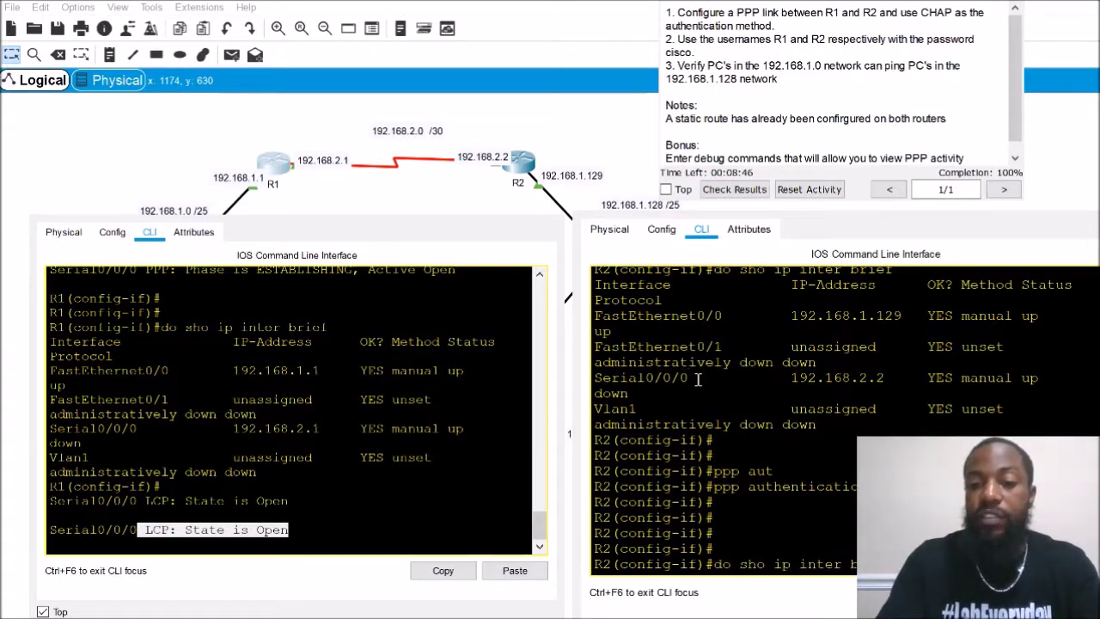
{"action": "type", "text": "rief"}
{"action": "key", "text": "Return"}
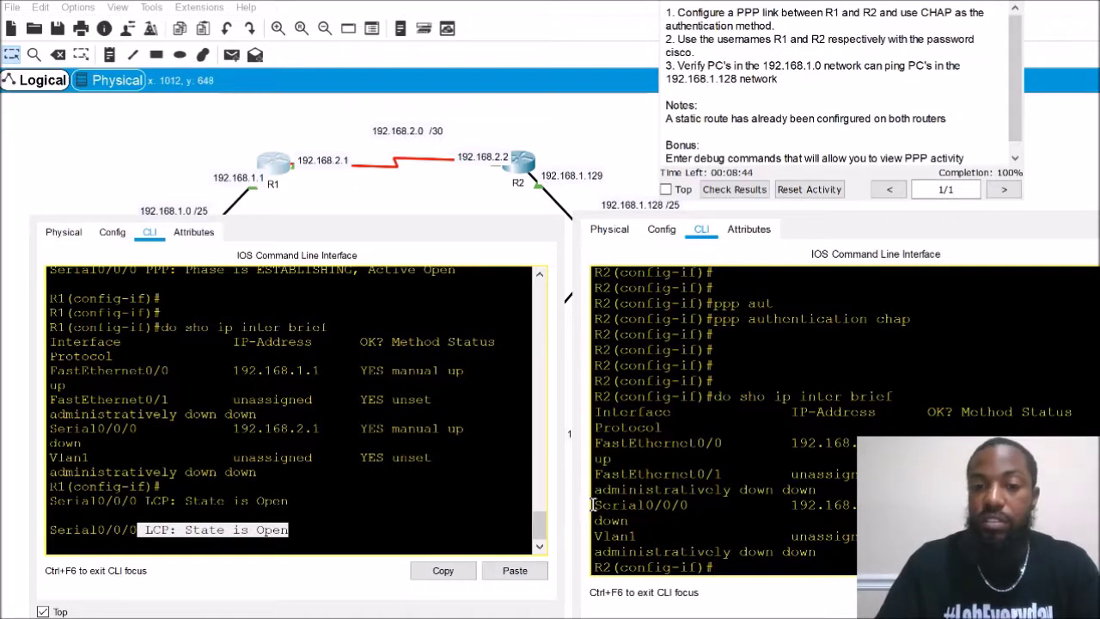
{"action": "left_click_drag", "start_coordinate": [575, 501], "coordinate": [575, 492]}
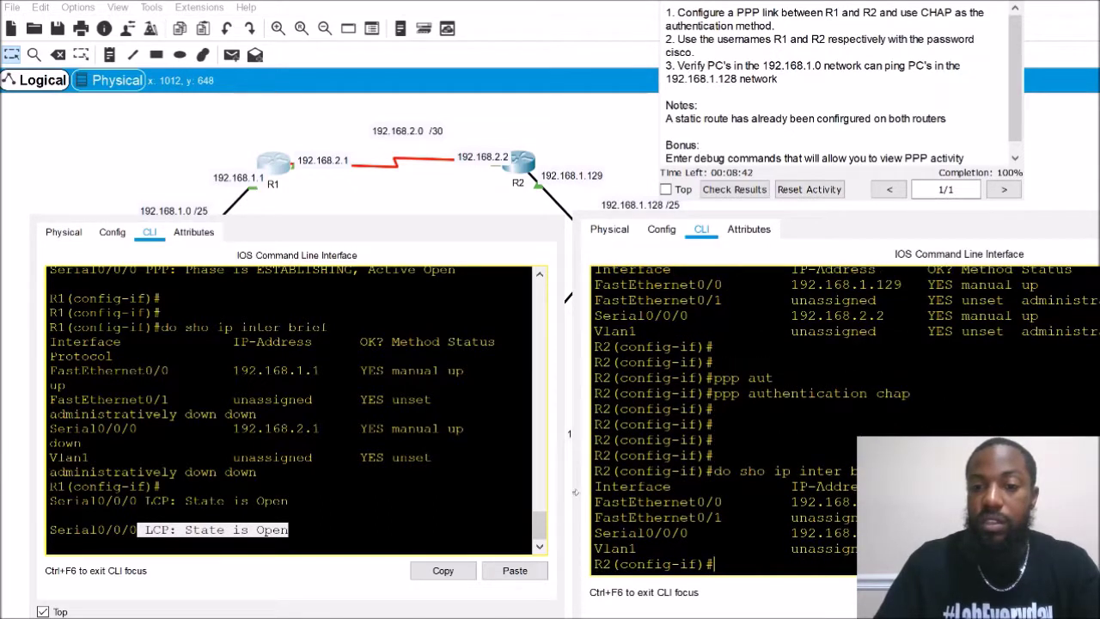
{"action": "left_click_drag", "start_coordinate": [595, 550], "coordinate": [868, 550]}
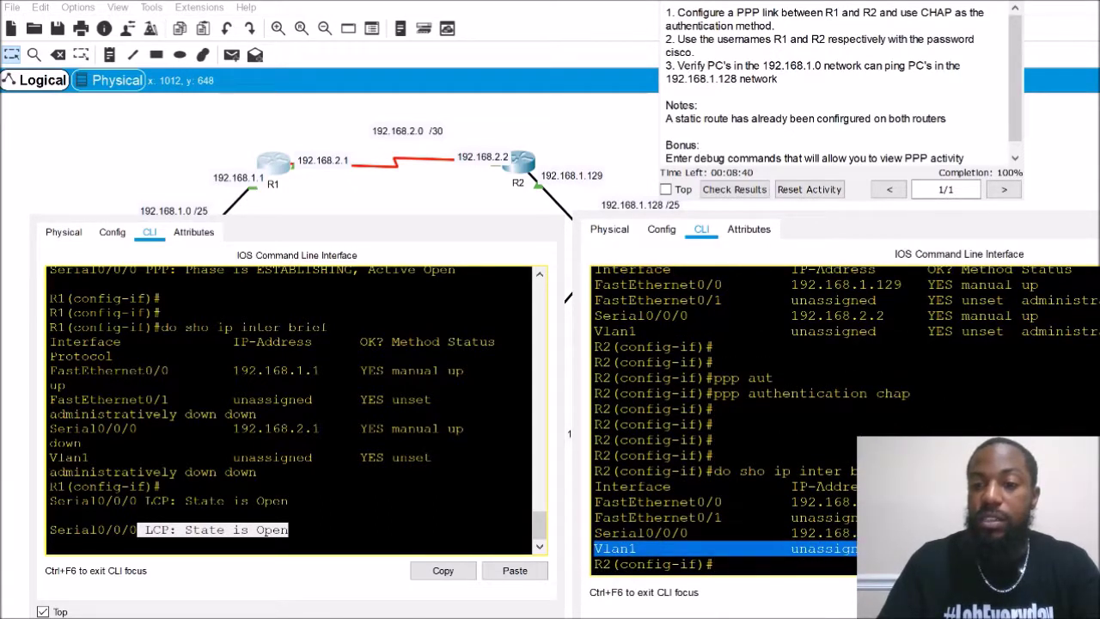
{"action": "left_click", "coordinate": [868, 550]}
{"action": "left_click_drag", "start_coordinate": [801, 531], "coordinate": [868, 533]}
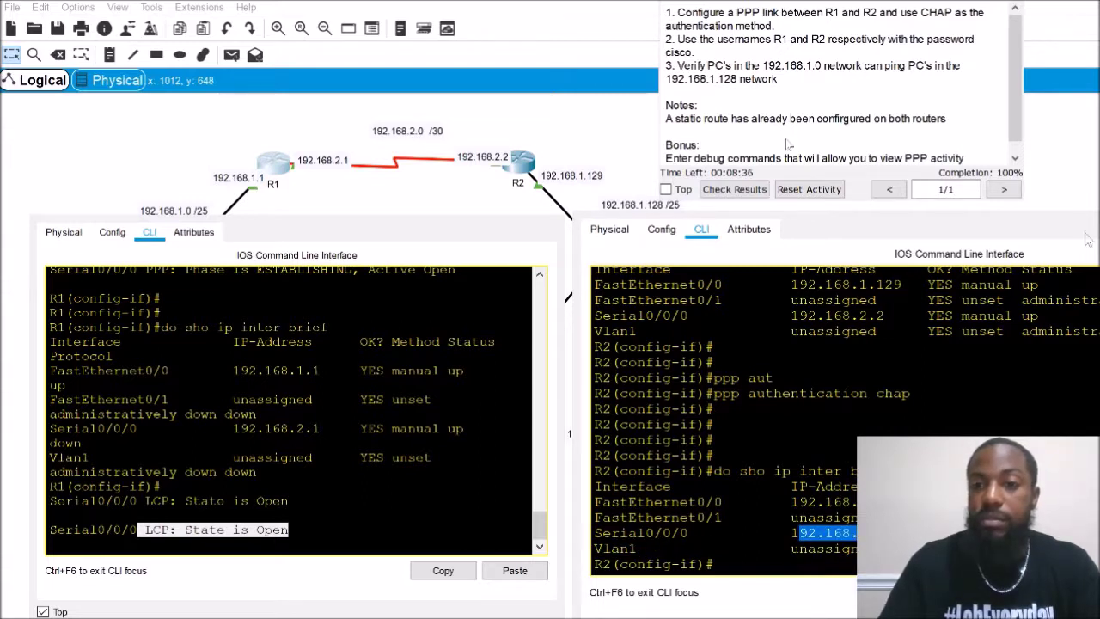
{"action": "left_click", "coordinate": [825, 3]}
Save R2's config with do copy run start, then exit to privileged mode with Ctrl+Z
{"action": "left_click", "coordinate": [847, 488]}
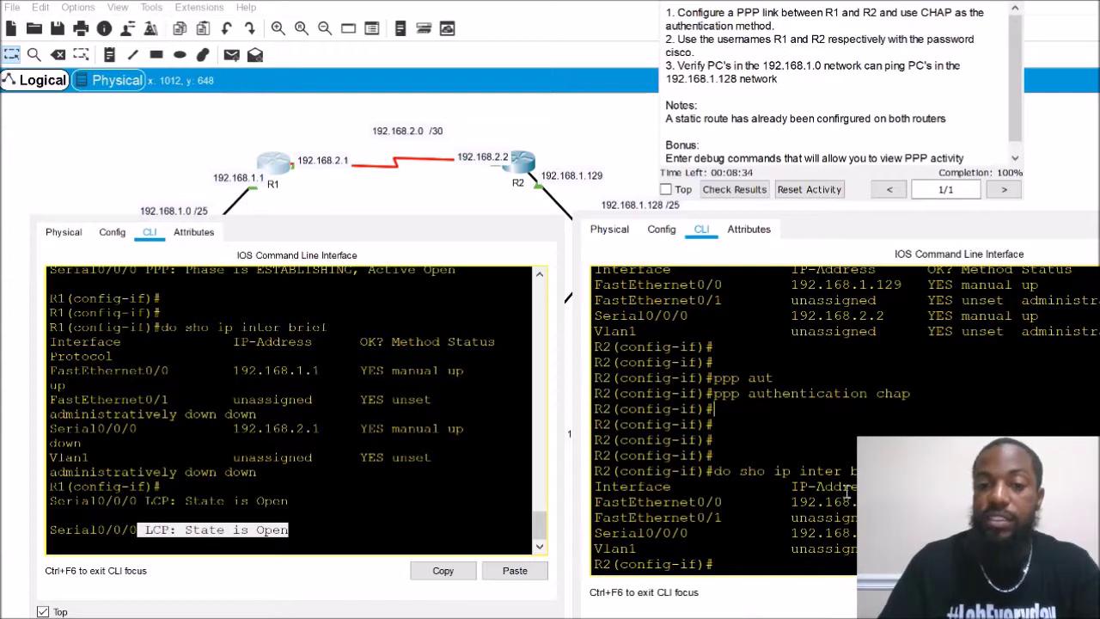
{"action": "key", "text": "Return"}
{"action": "key", "text": "Return"}
{"action": "key", "text": "Return"}
{"action": "key", "text": "Return"}
{"action": "key", "text": "Return"}
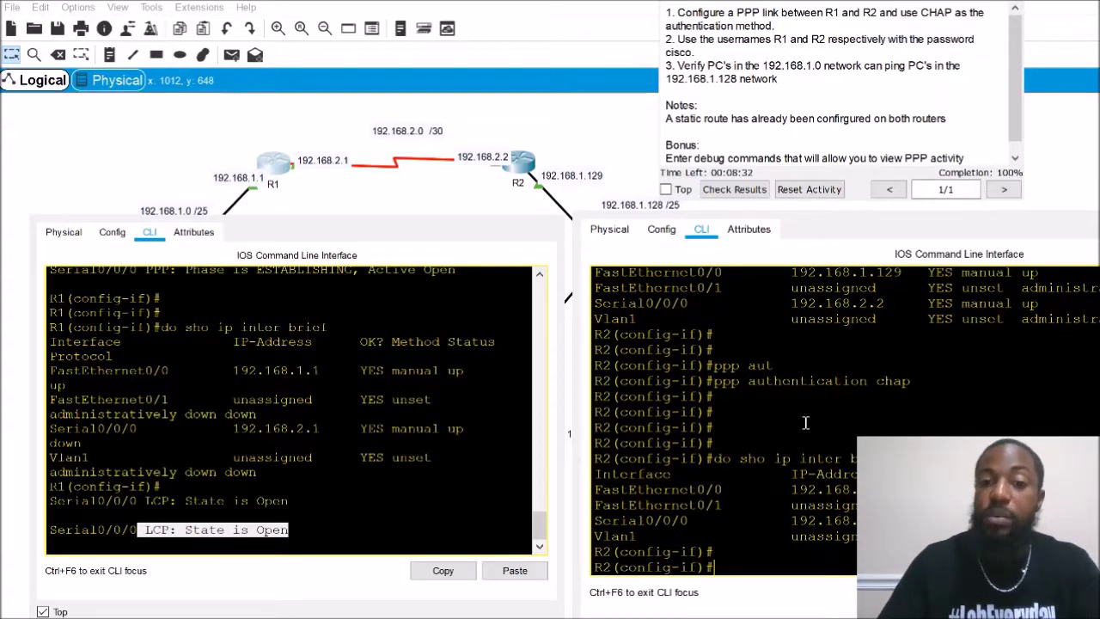
{"action": "key", "text": "Return"}
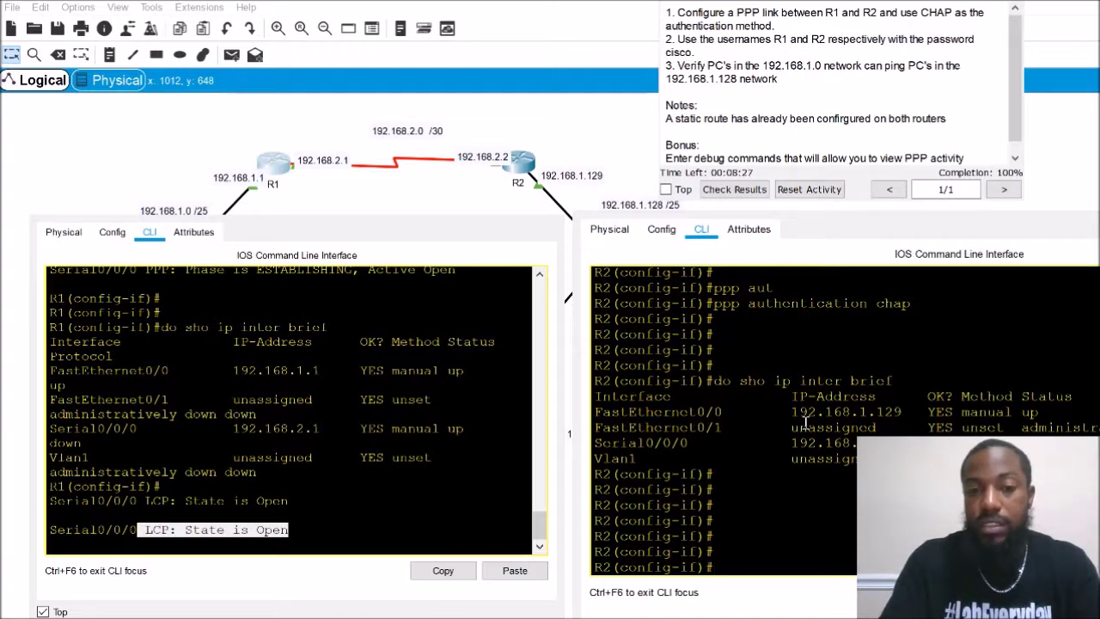
{"action": "type", "text": "do cop run start"}
{"action": "key", "text": "Return"}
{"action": "key", "text": "Return"}
{"action": "key", "text": "Return"}
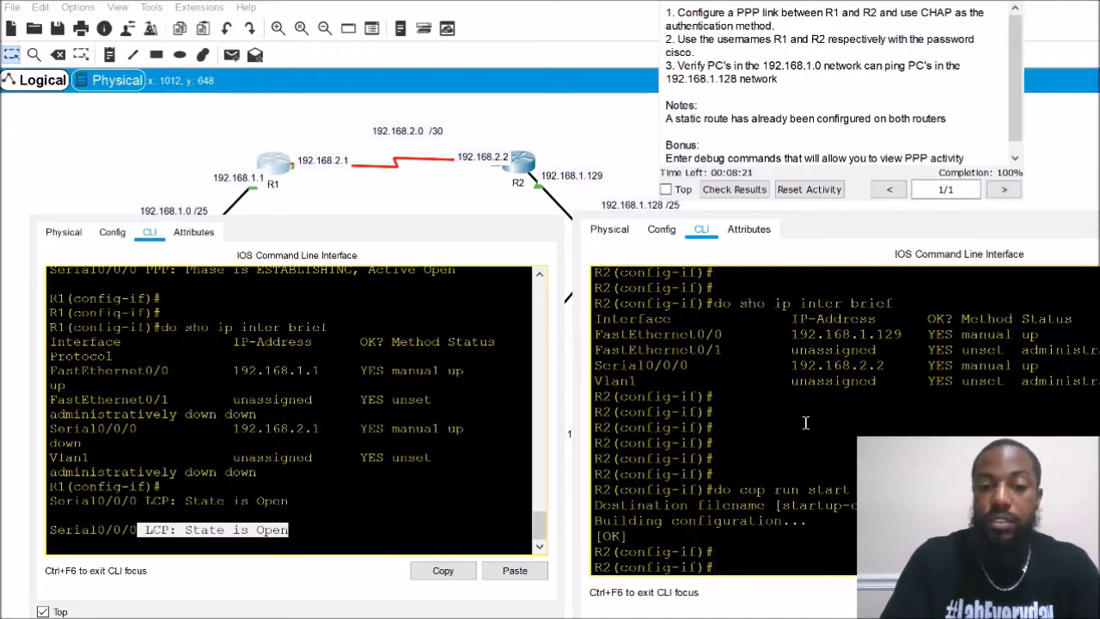
{"action": "type", "text": "sho"}
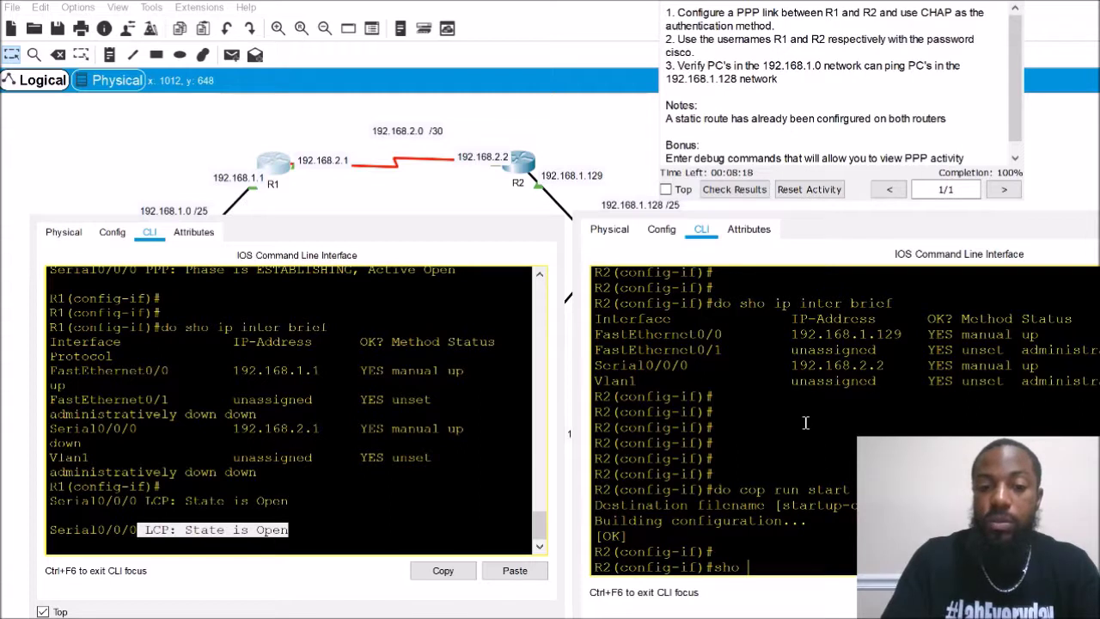
{"action": "type", "text": " inter"}
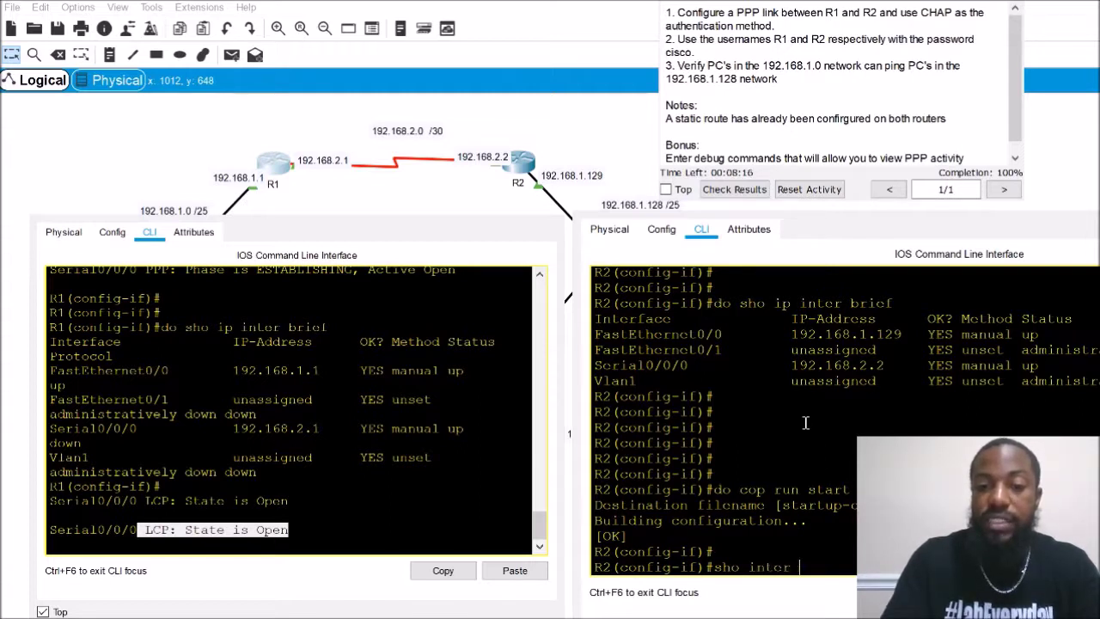
{"action": "key", "text": "BackSpace"}
{"action": "key", "text": "BackSpace"}
{"action": "key", "text": "BackSpace"}
{"action": "key", "text": "BackSpace"}
{"action": "key", "text": "BackSpace"}
{"action": "key", "text": "BackSpace"}
{"action": "key", "text": "BackSpace"}
{"action": "key", "text": "BackSpace"}
{"action": "key", "text": "BackSpace"}
{"action": "key", "text": "BackSpace"}
{"action": "key", "text": "BackSpace"}
{"action": "key", "text": "BackSpace"}
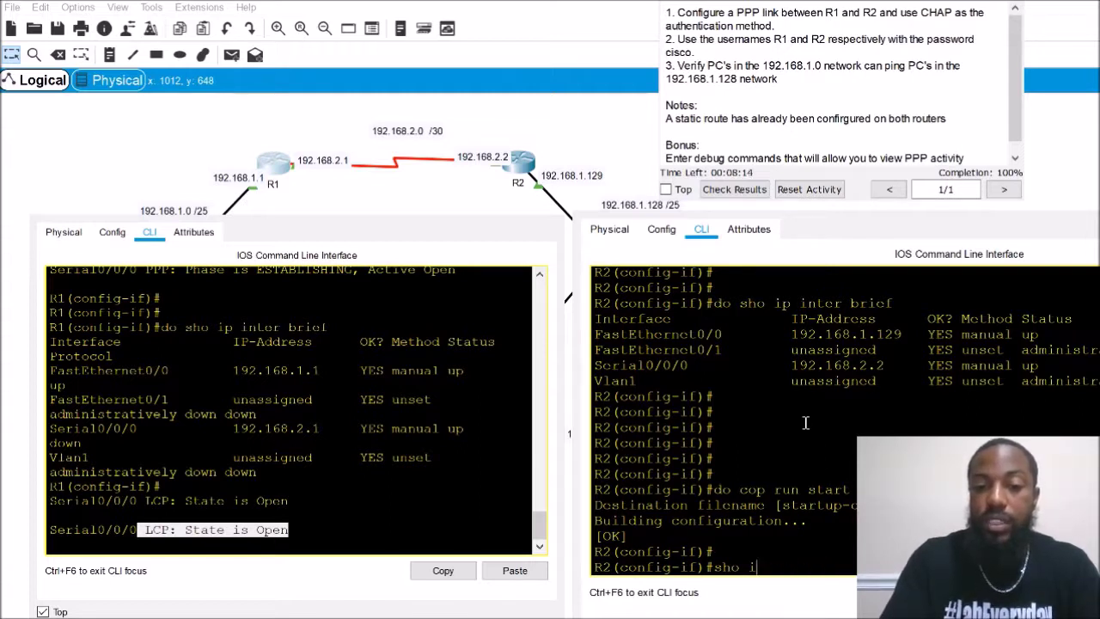
{"action": "key", "text": "ctrl+z"}
{"action": "key", "text": "Return"}
{"action": "key", "text": "Return"}
{"action": "key", "text": "Return"}
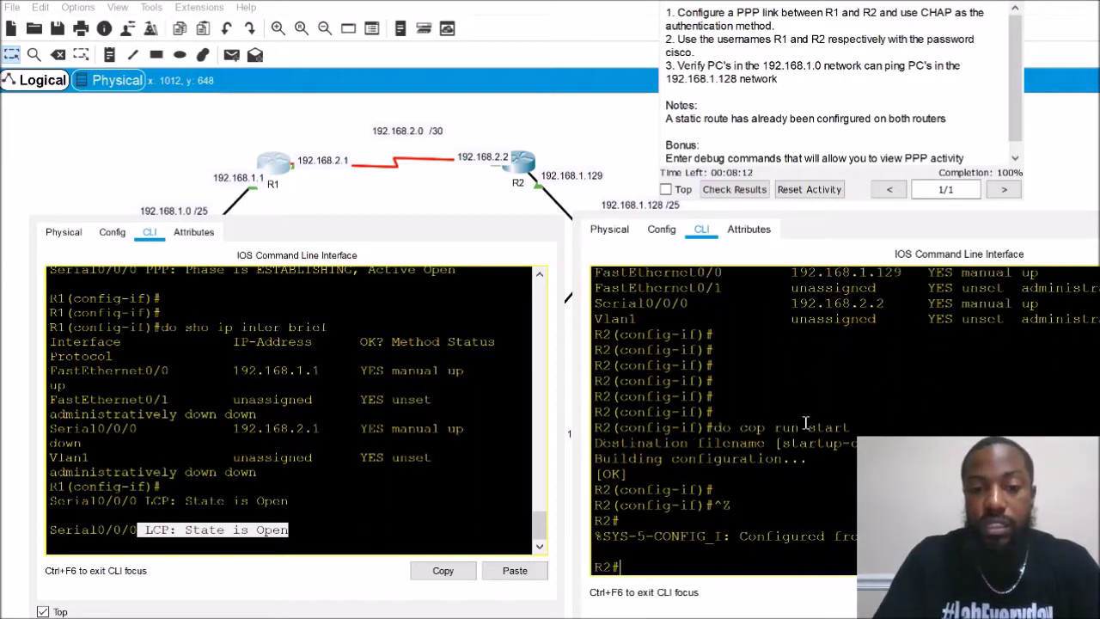
Run show interfaces serial 0/0/0 on R2 and mark PPP encapsulation and LCP Closed
{"action": "type", "text": "sho inter se"}
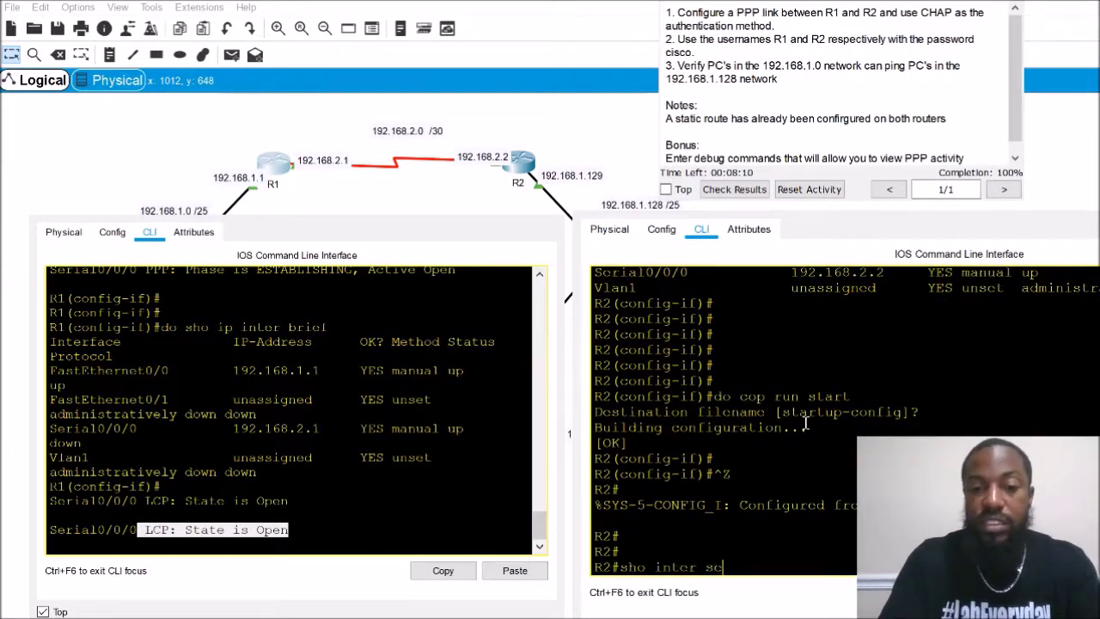
{"action": "key", "text": "Tab"}
{"action": "type", "text": "0//0"}
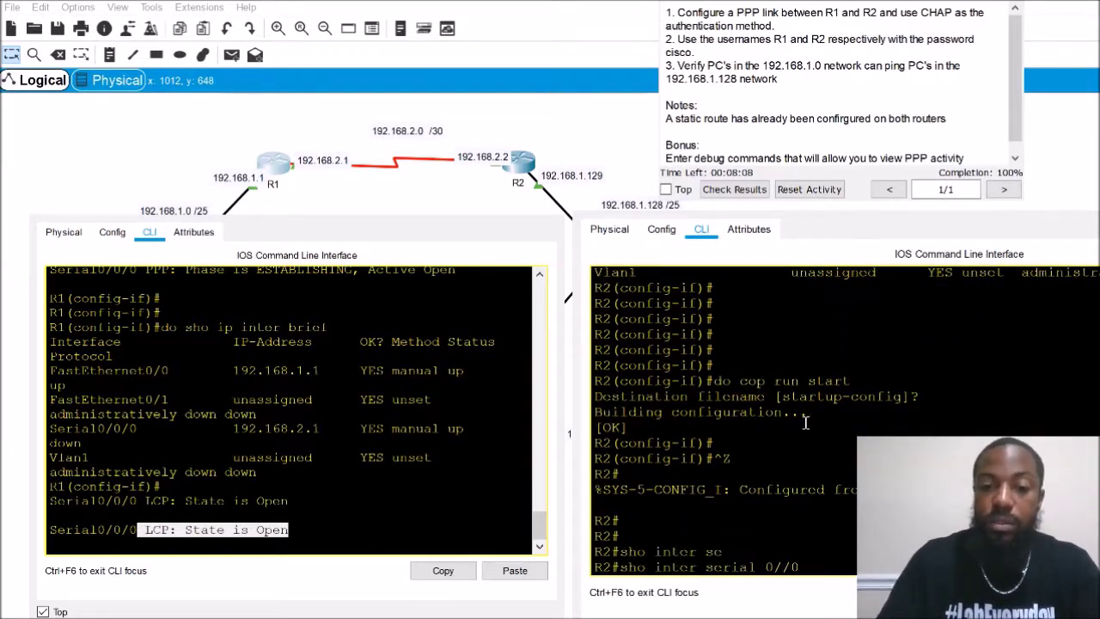
{"action": "key", "text": "BackSpace"}
{"action": "key", "text": "BackSpace"}
{"action": "type", "text": "0/0"}
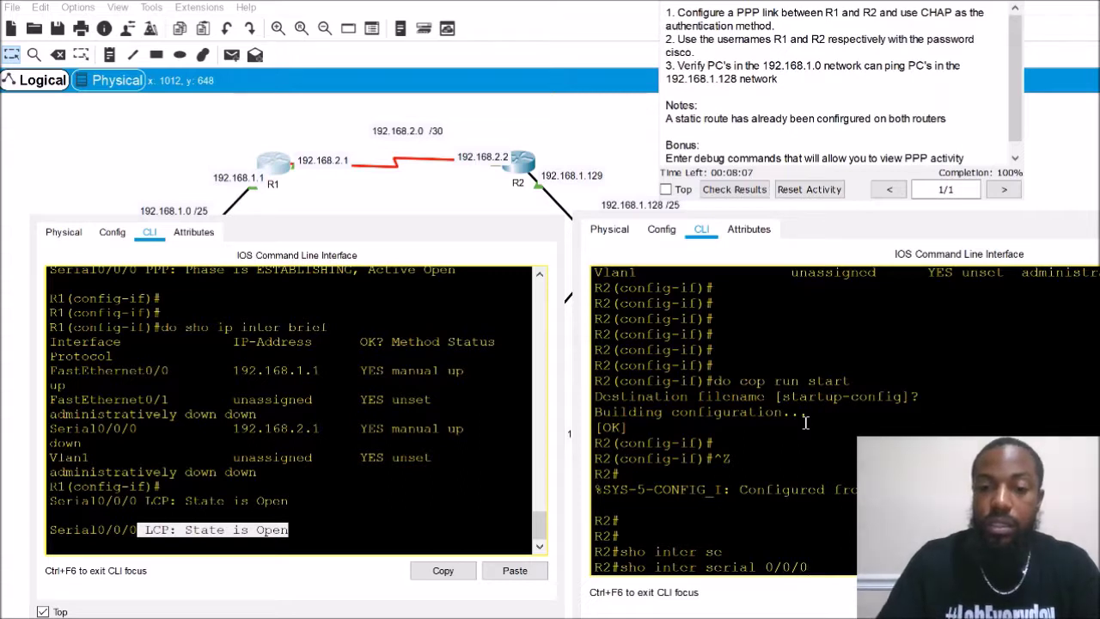
{"action": "key", "text": "Return"}
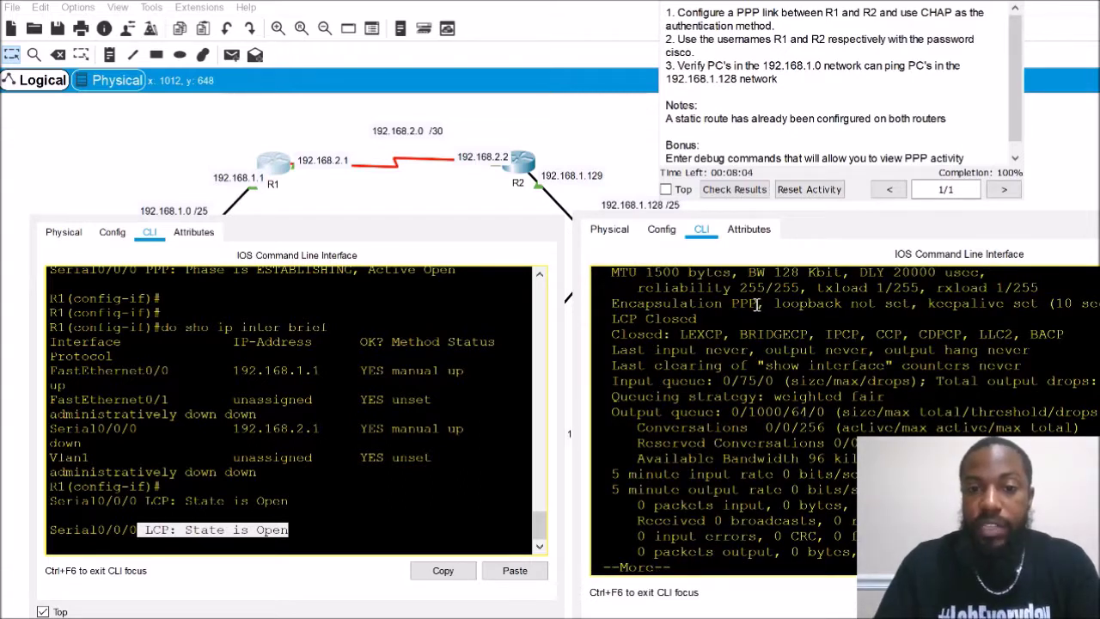
{"action": "left_click_drag", "start_coordinate": [757, 304], "coordinate": [707, 306]}
{"action": "scroll", "coordinate": [614, 369], "scroll_direction": "up", "scroll_amount": 3}
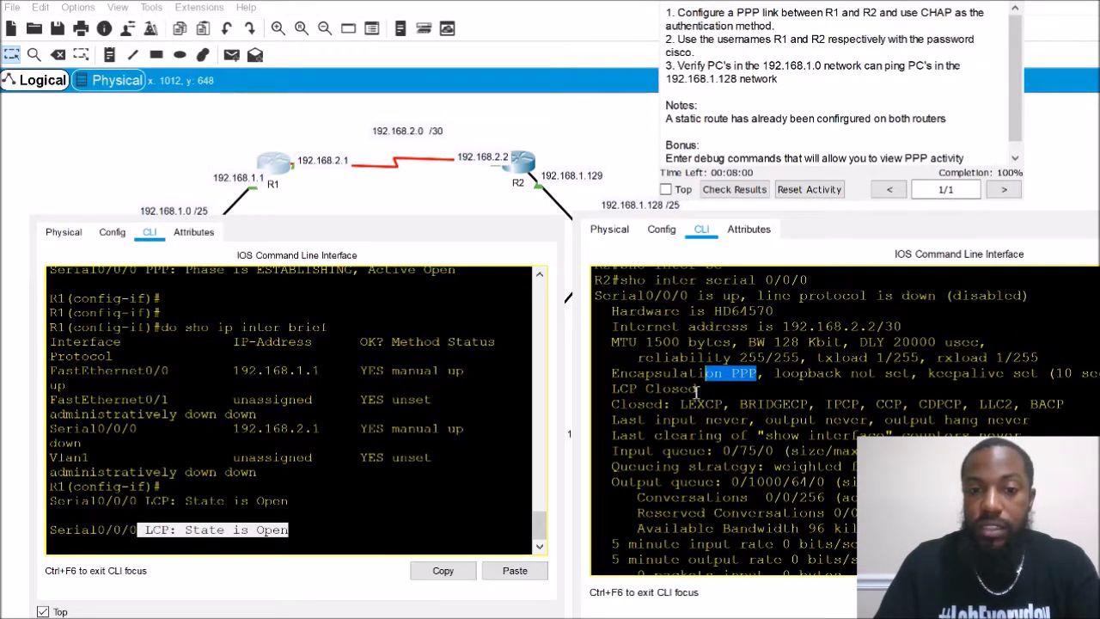
{"action": "left_click_drag", "start_coordinate": [697, 389], "coordinate": [608, 391]}
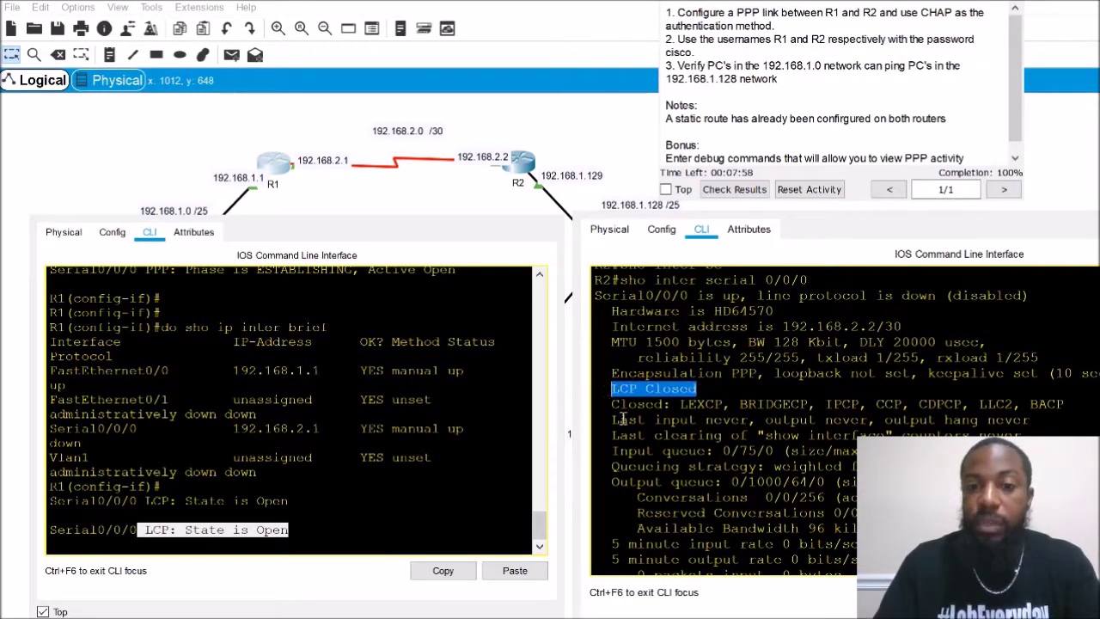
Compare R1's LCP debug messages, then page through the rest of R2's interface output
{"action": "left_click", "coordinate": [292, 421]}
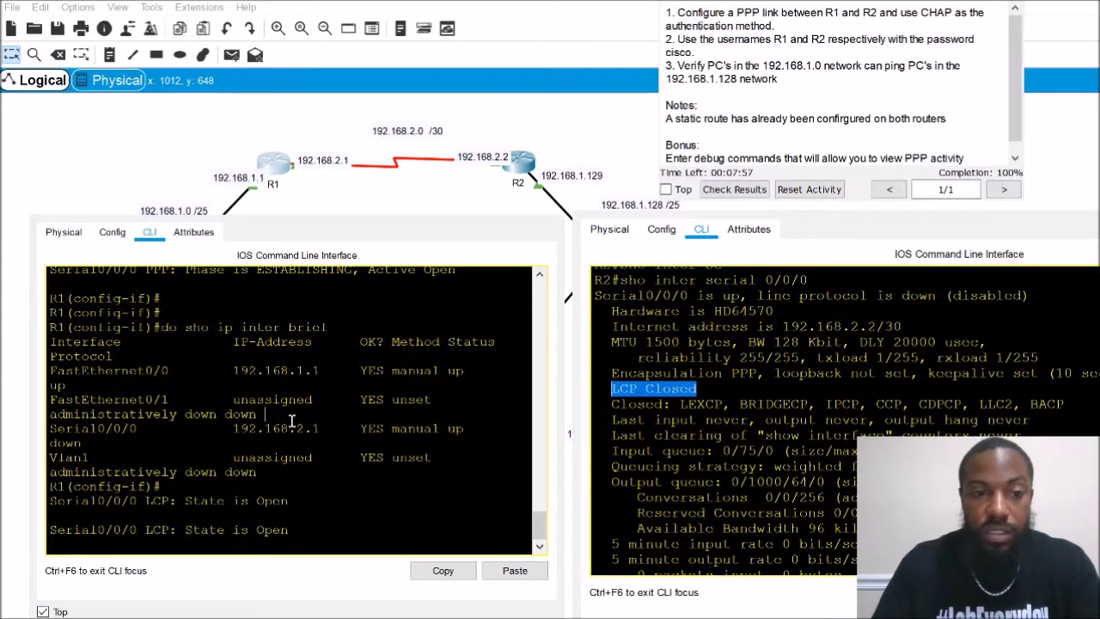
{"action": "scroll", "coordinate": [302, 434], "scroll_direction": "up", "scroll_amount": 3}
{"action": "scroll", "coordinate": [302, 434], "scroll_direction": "up", "scroll_amount": 10}
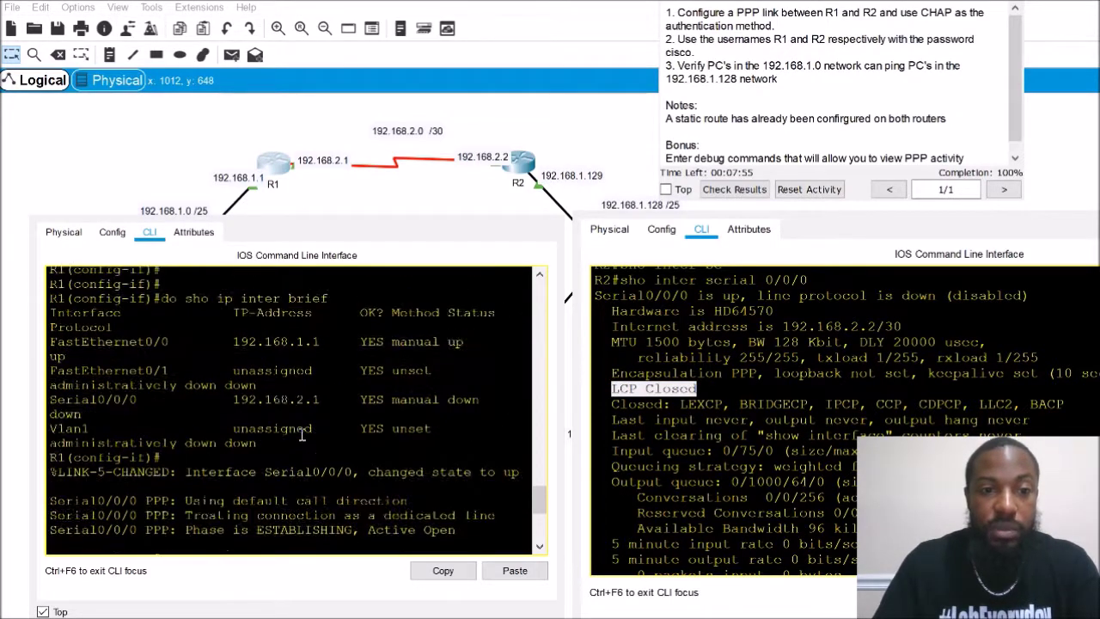
{"action": "left_click_drag", "start_coordinate": [353, 450], "coordinate": [135, 435]}
{"action": "scroll", "coordinate": [141, 436], "scroll_direction": "down", "scroll_amount": 2}
{"action": "scroll", "coordinate": [140, 436], "scroll_direction": "down", "scroll_amount": 5}
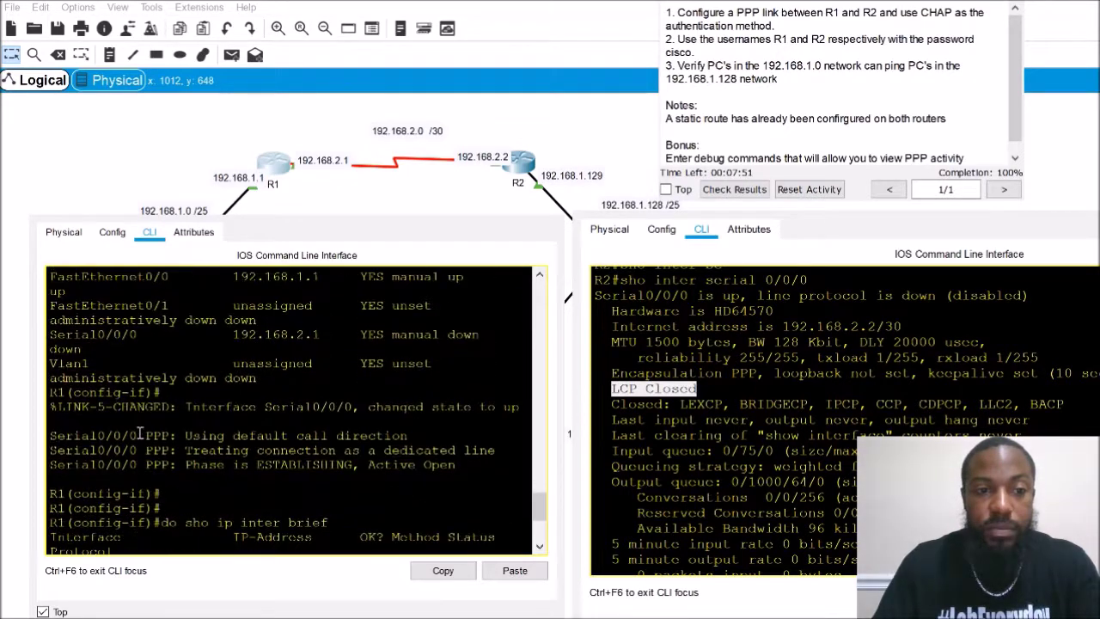
{"action": "left_click", "coordinate": [808, 483]}
{"action": "scroll", "coordinate": [808, 483], "scroll_direction": "down", "scroll_amount": 2}
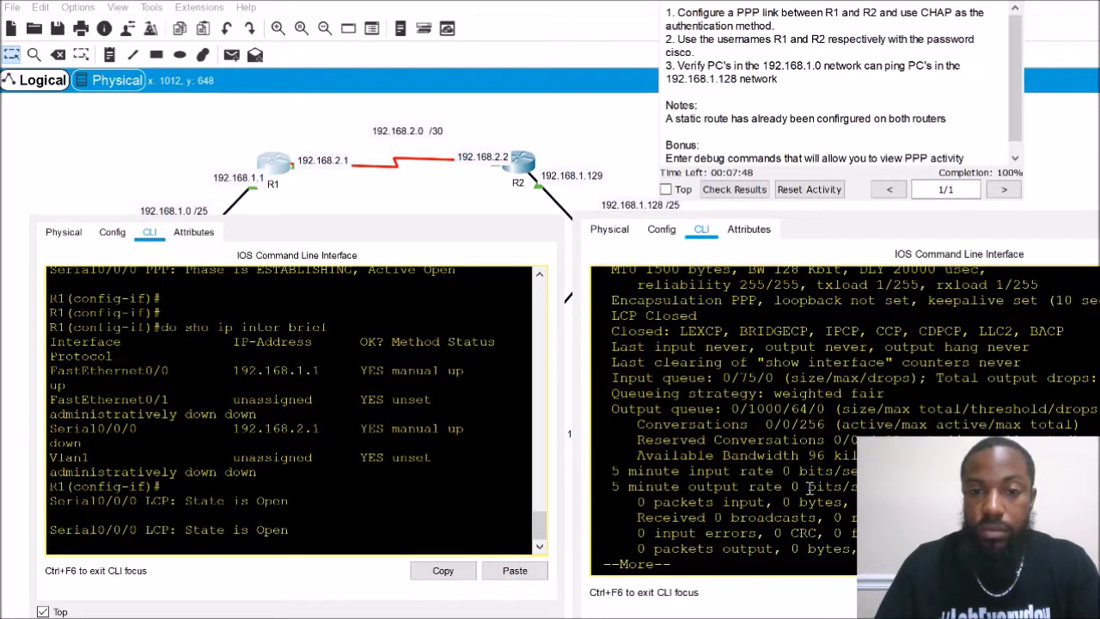
{"action": "key", "text": "Return"}
{"action": "key", "text": "Return"}
{"action": "key", "text": "Return"}
{"action": "key", "text": "Return"}
{"action": "key", "text": "Return"}
{"action": "key", "text": "Return"}
{"action": "key", "text": "Return"}
{"action": "key", "text": "Return"}
{"action": "key", "text": "Return"}
{"action": "key", "text": "Return"}
{"action": "key", "text": "Return"}
{"action": "key", "text": "Return"}
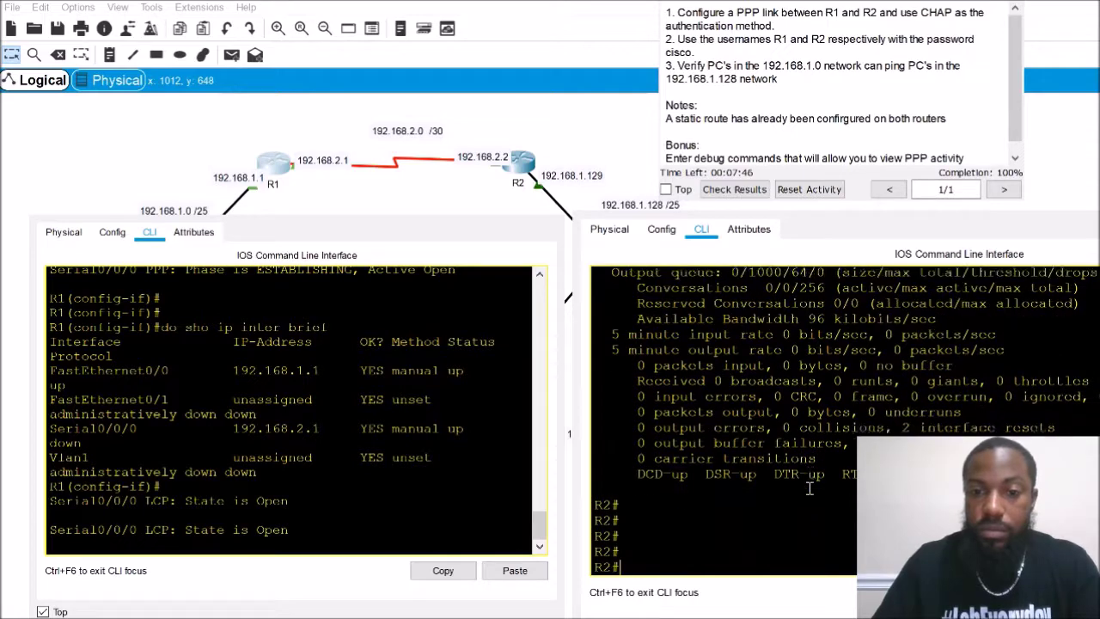
Confirm PPP Phase UP and Serial0/0/0 line protocol up in both routers' debug output
{"action": "type", "text": "."}
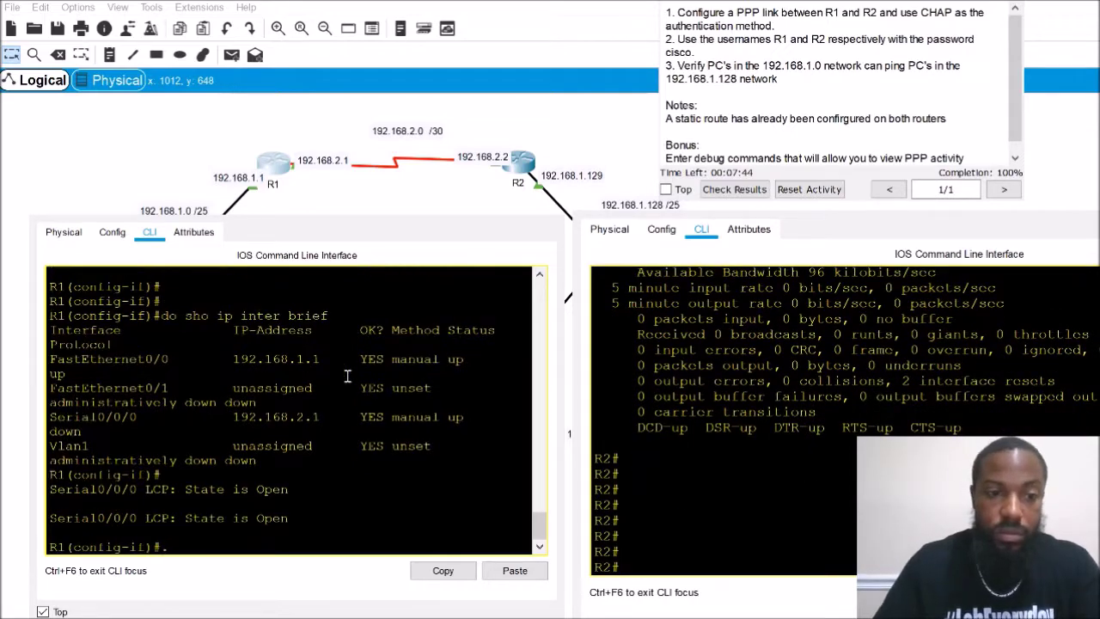
{"action": "key", "text": "Return"}
{"action": "key", "text": "Return"}
{"action": "key", "text": "Return"}
{"action": "key", "text": "Return"}
{"action": "key", "text": "Return"}
{"action": "key", "text": "Return"}
{"action": "key", "text": "Return"}
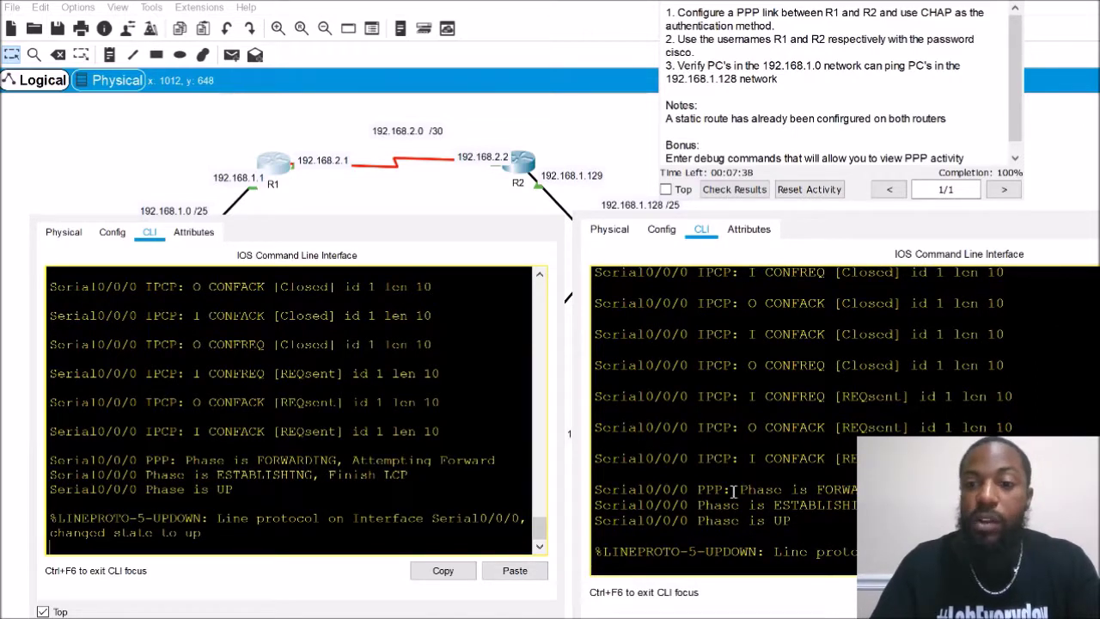
{"action": "left_click_drag", "start_coordinate": [698, 490], "coordinate": [790, 521]}
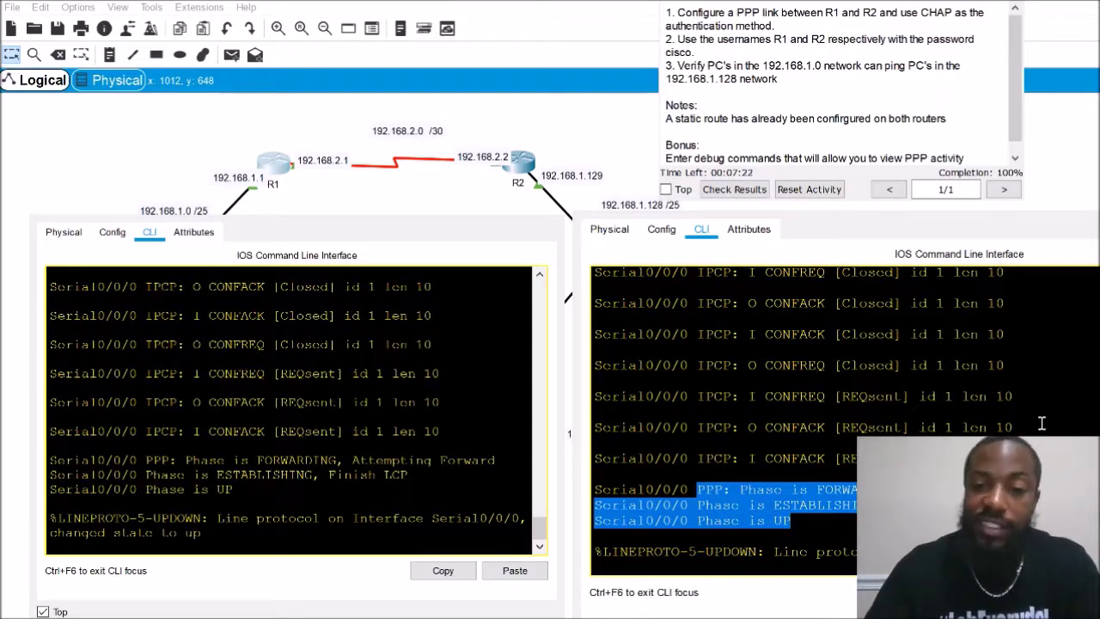
{"action": "scroll", "coordinate": [1041, 422], "scroll_direction": "up", "scroll_amount": 3}
{"action": "scroll", "coordinate": [1042, 423], "scroll_direction": "down", "scroll_amount": 3}
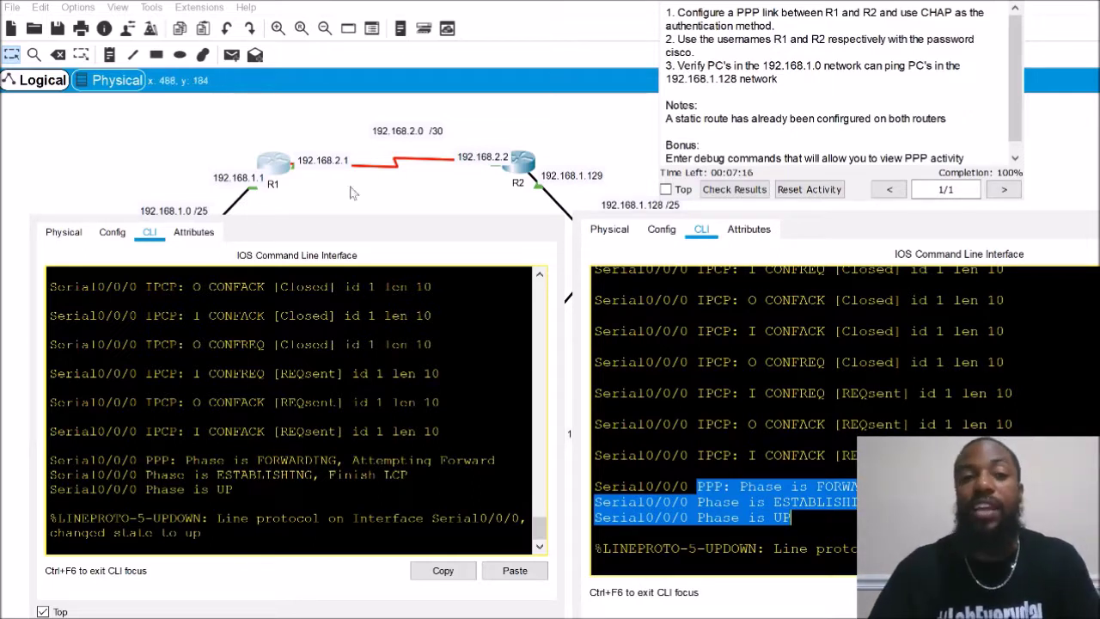
{"action": "left_click", "coordinate": [894, 507]}
{"action": "key", "text": "Return"}
{"action": "key", "text": "Return"}
{"action": "key", "text": "Return"}
{"action": "key", "text": "Return"}
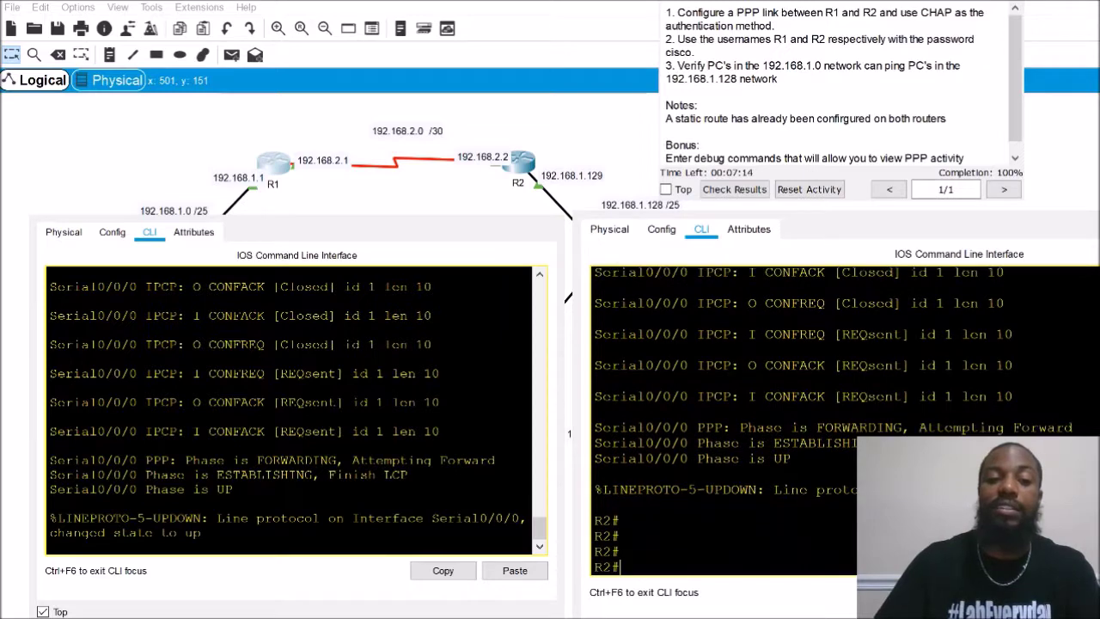
Run show ip interface brief on R2, listing Serial0/0/0 at 192.168.2.2 up/up
{"action": "type", "text": "sho ip in"}
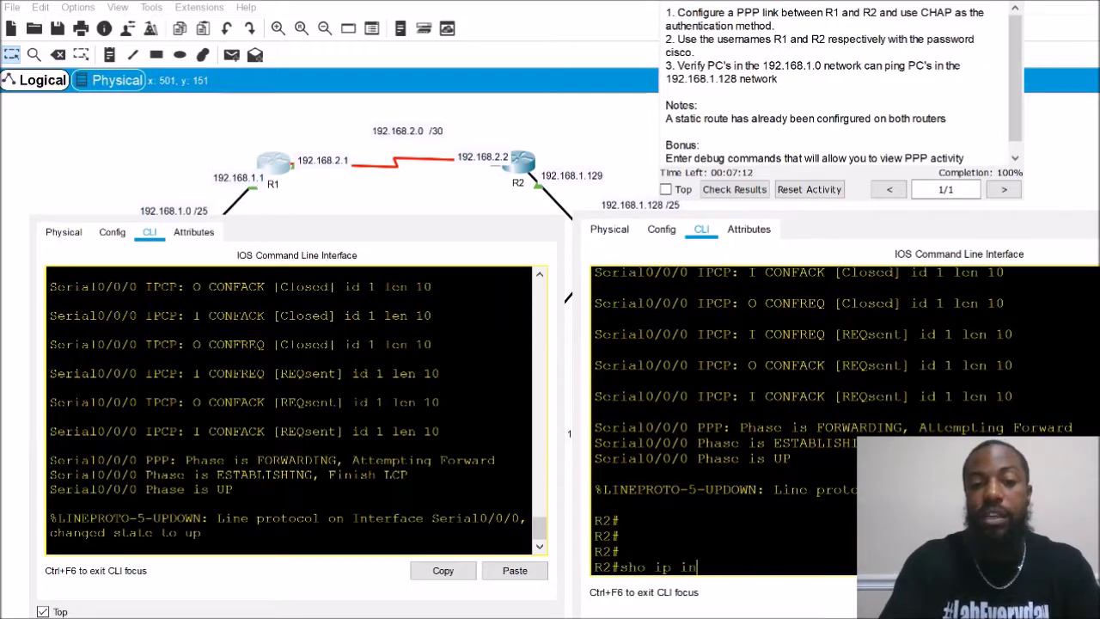
{"action": "type", "text": " brief"}
{"action": "key", "text": "Return"}
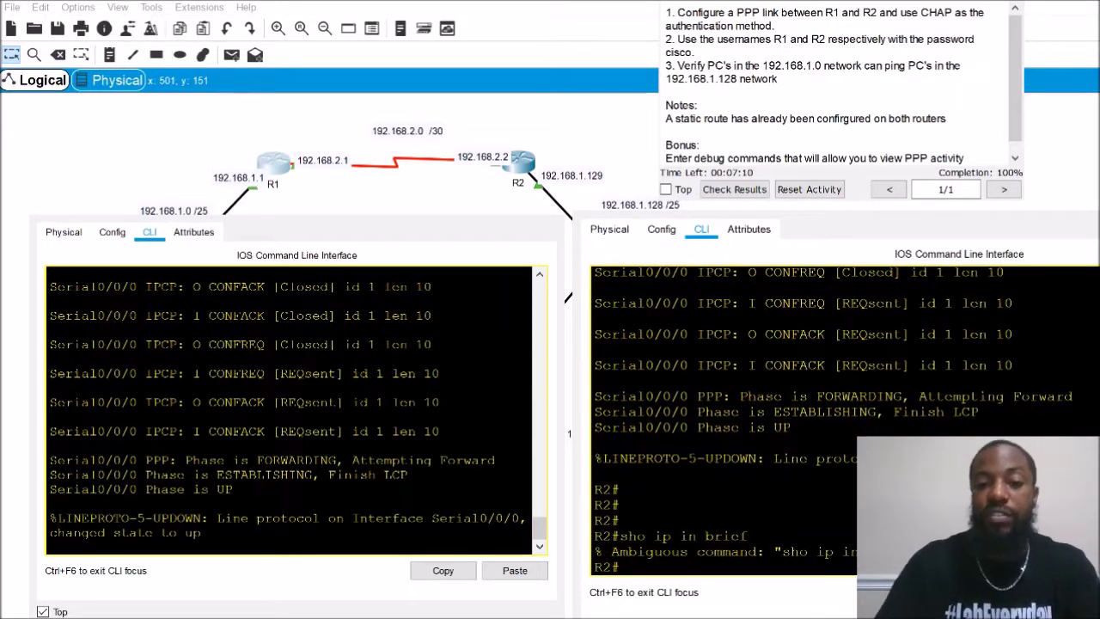
{"action": "type", "text": "sho"}
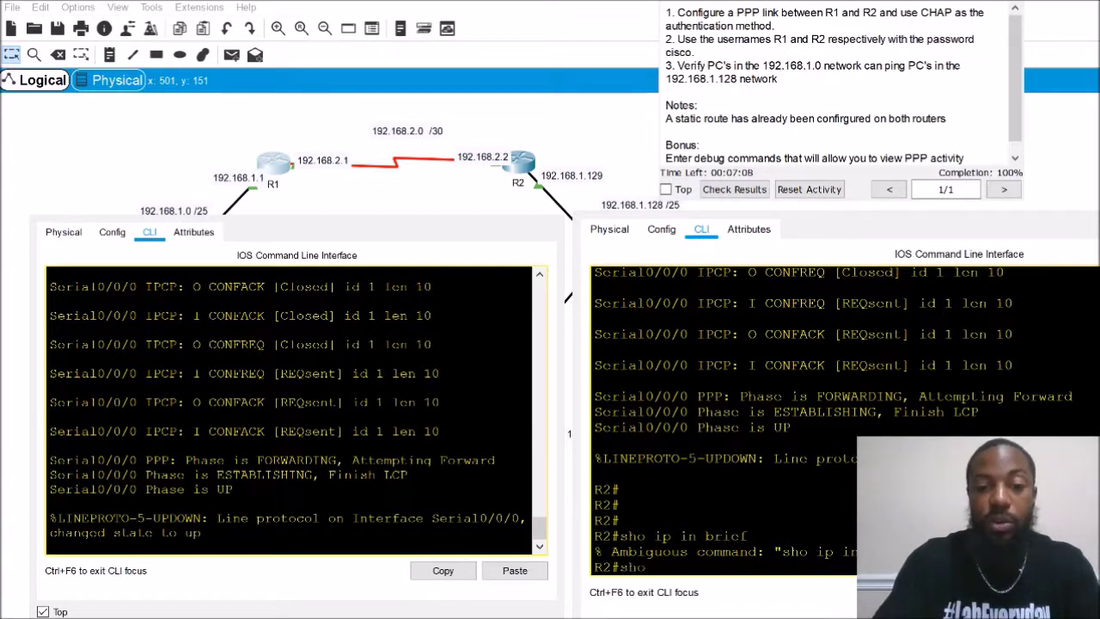
{"action": "type", "text": " ip interfac"}
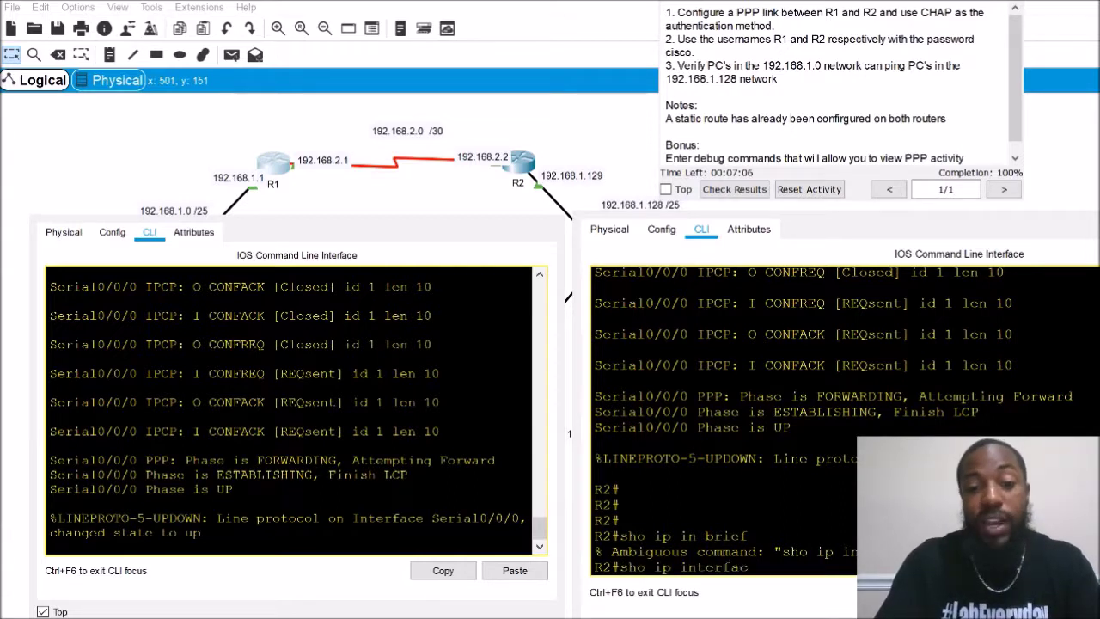
{"action": "type", "text": "e brief"}
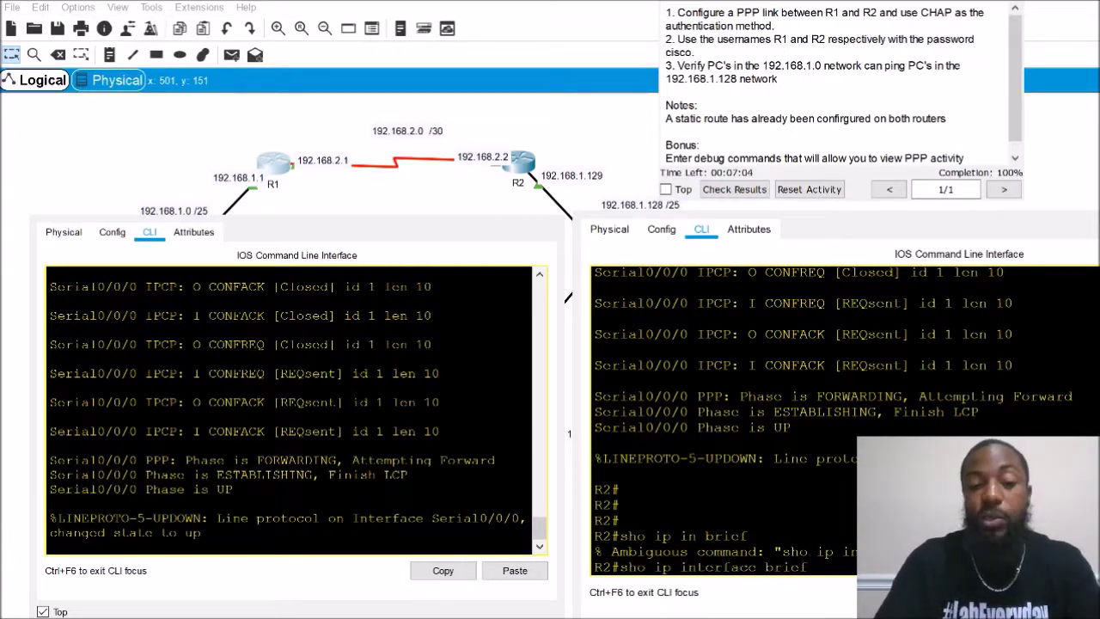
{"action": "key", "text": "Return"}
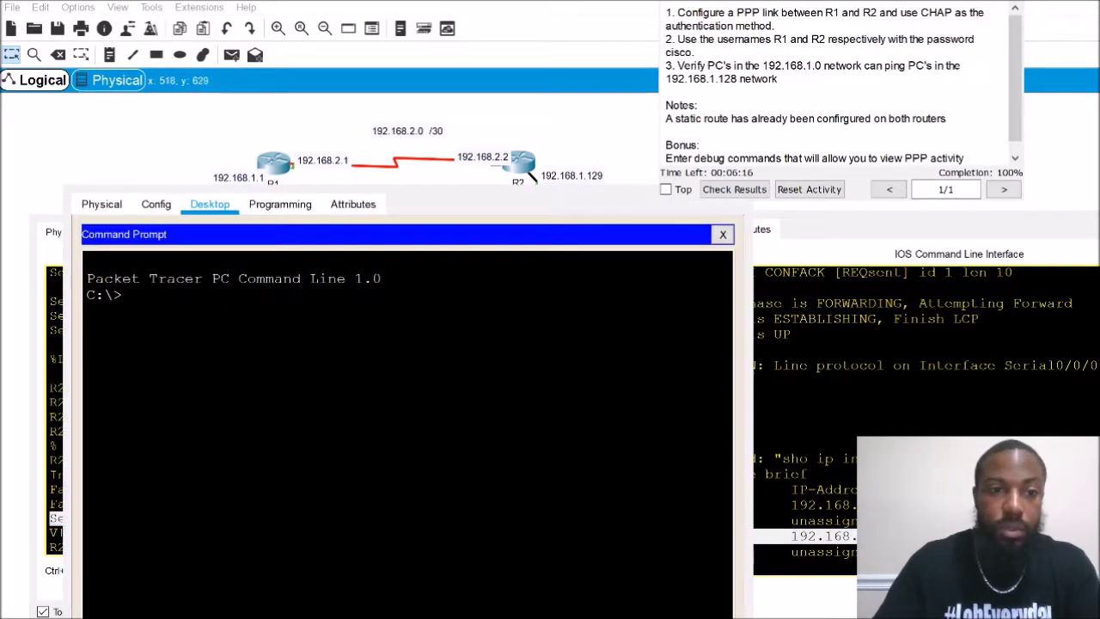
Run 'ping 192.168.1.254' from the PC's Command Prompt after a quick glance at the topology
{"action": "scroll", "coordinate": [387, 159], "scroll_direction": "right", "scroll_amount": 3}
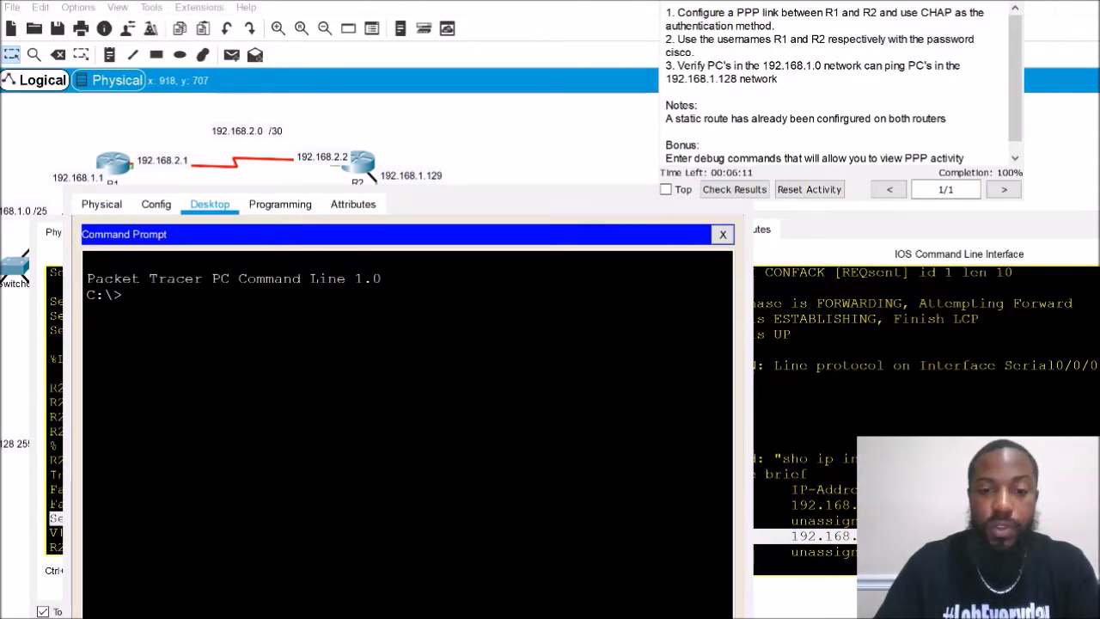
{"action": "key", "text": "alt+F4"}
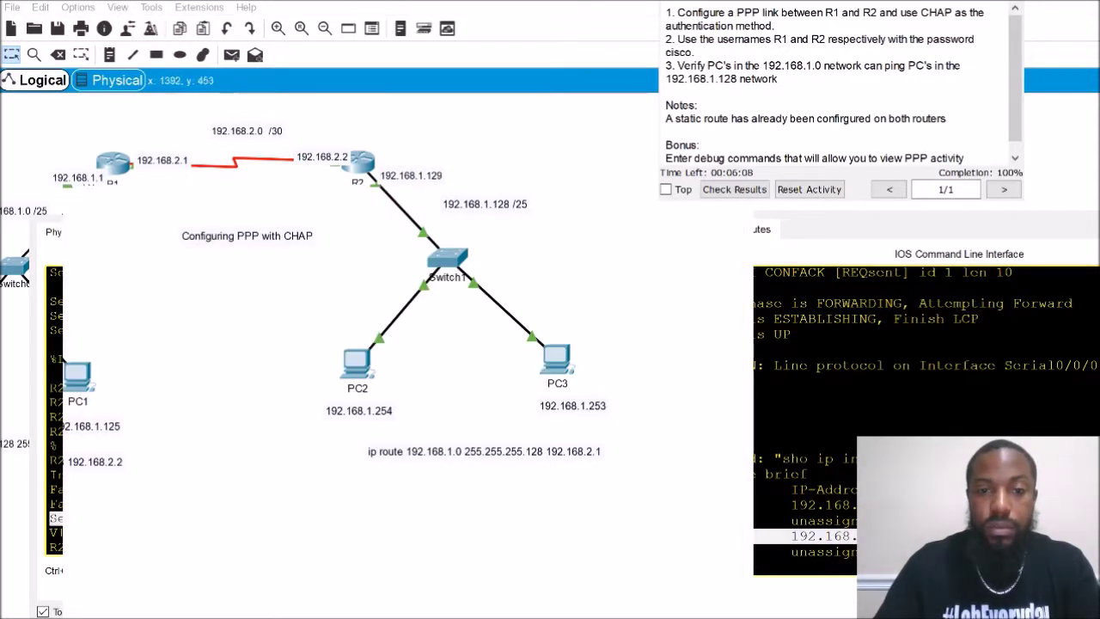
{"action": "key", "text": "alt+Tab"}
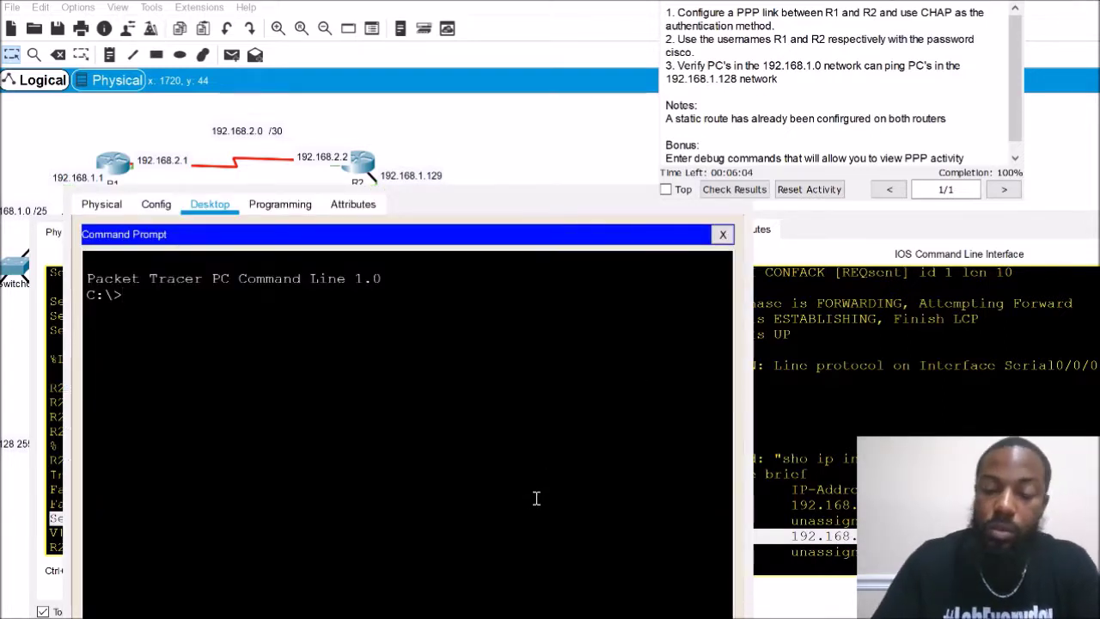
{"action": "type", "text": "ping"}
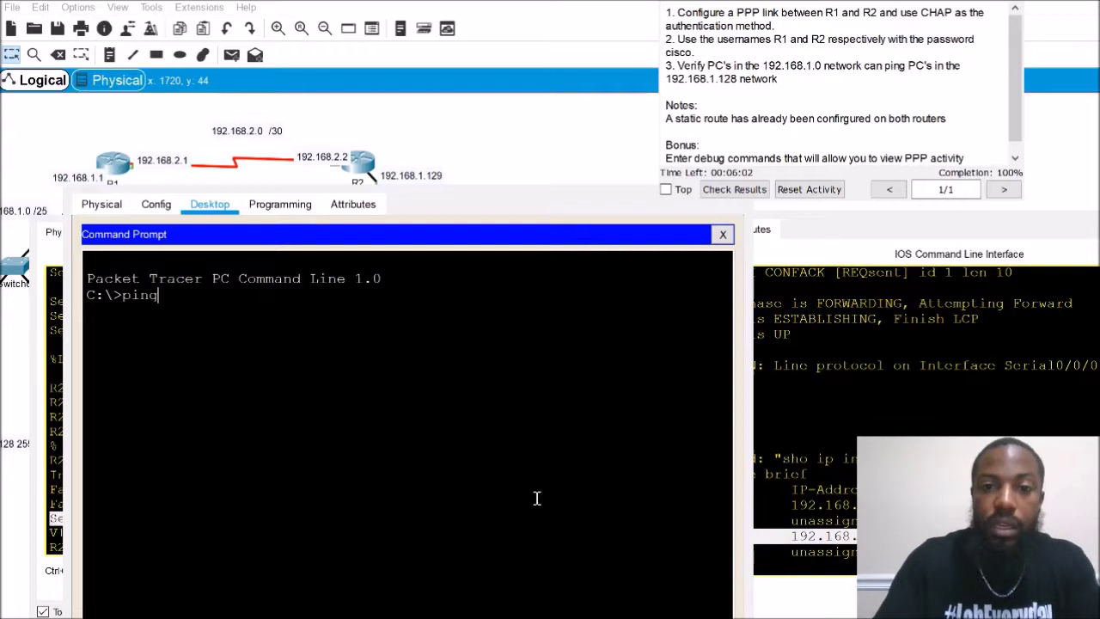
{"action": "type", "text": " 192.1"}
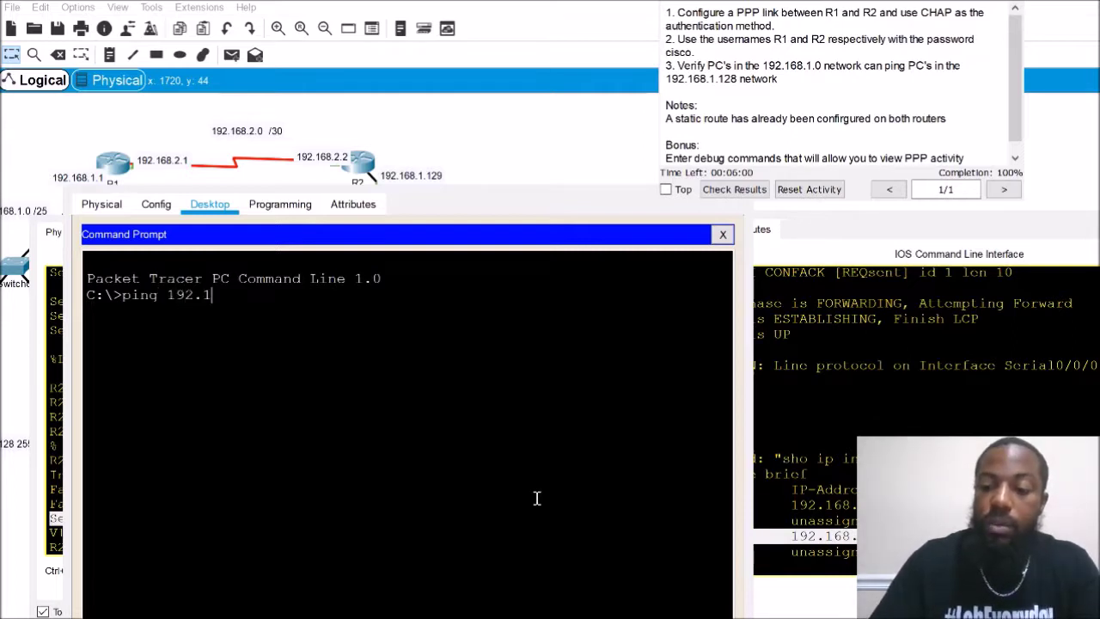
{"action": "type", "text": "68.1.254"}
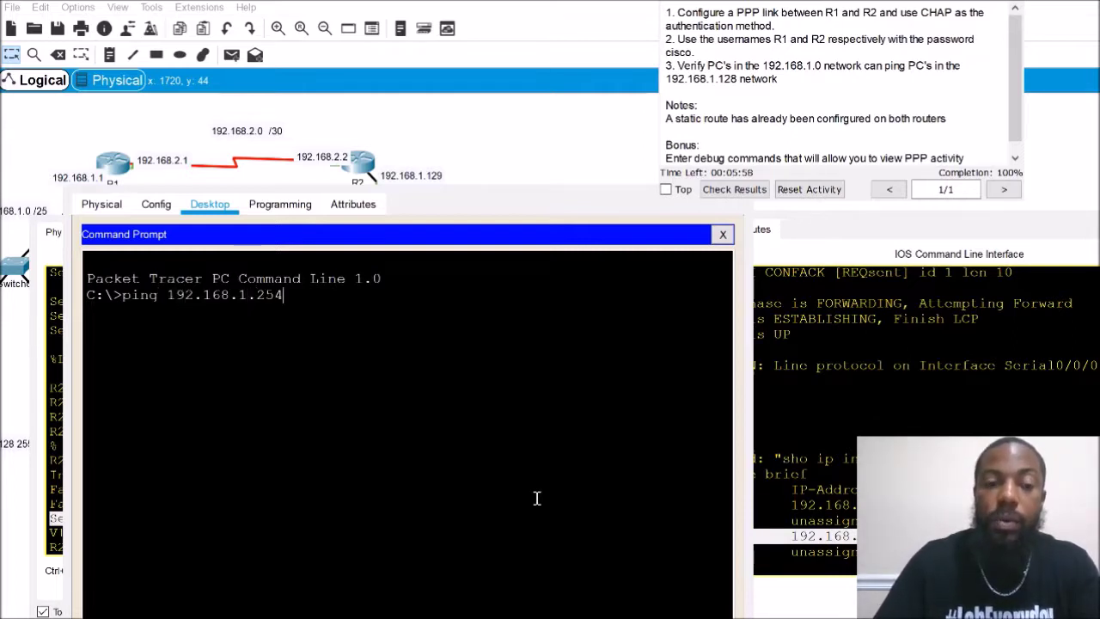
{"action": "key", "text": "Return"}
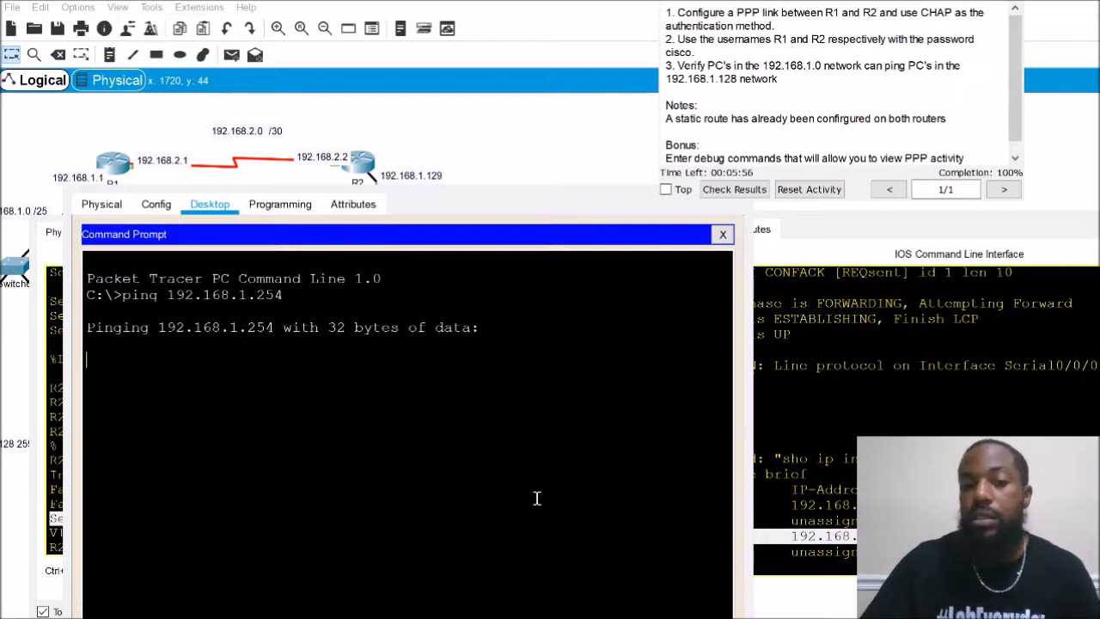